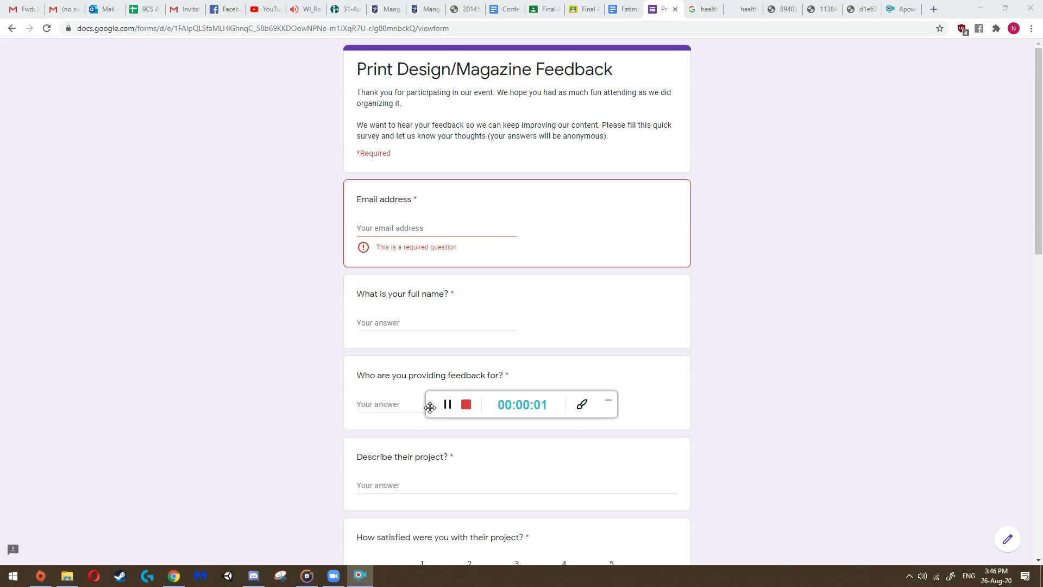
- Swap the order of the feedback form and project proposal tabs
{"action": "left_click_drag", "start_coordinate": [429, 405], "coordinate": [822, 519]}
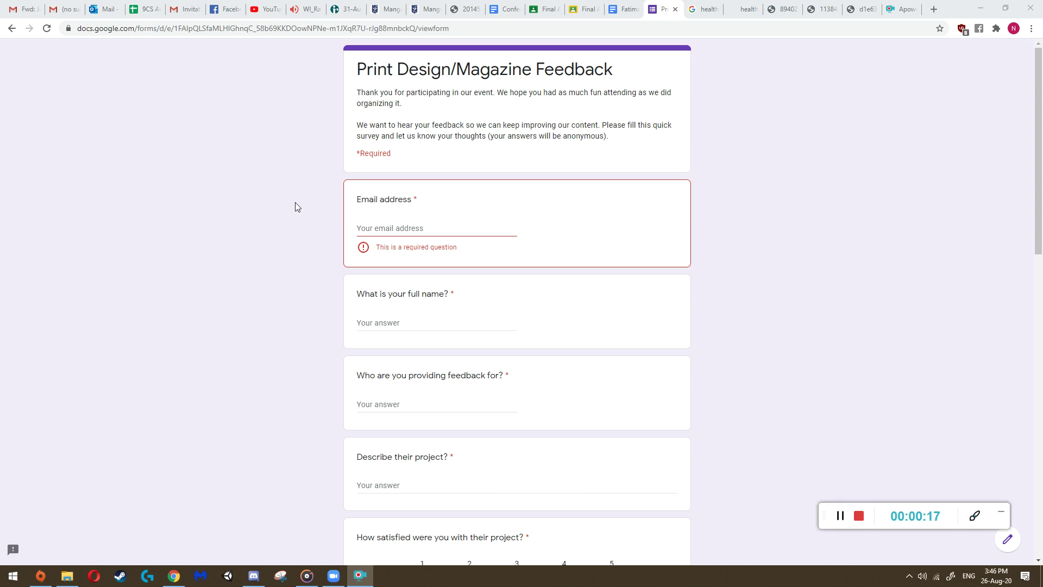
{"action": "scroll", "coordinate": [307, 262], "scroll_direction": "down", "scroll_amount": 14}
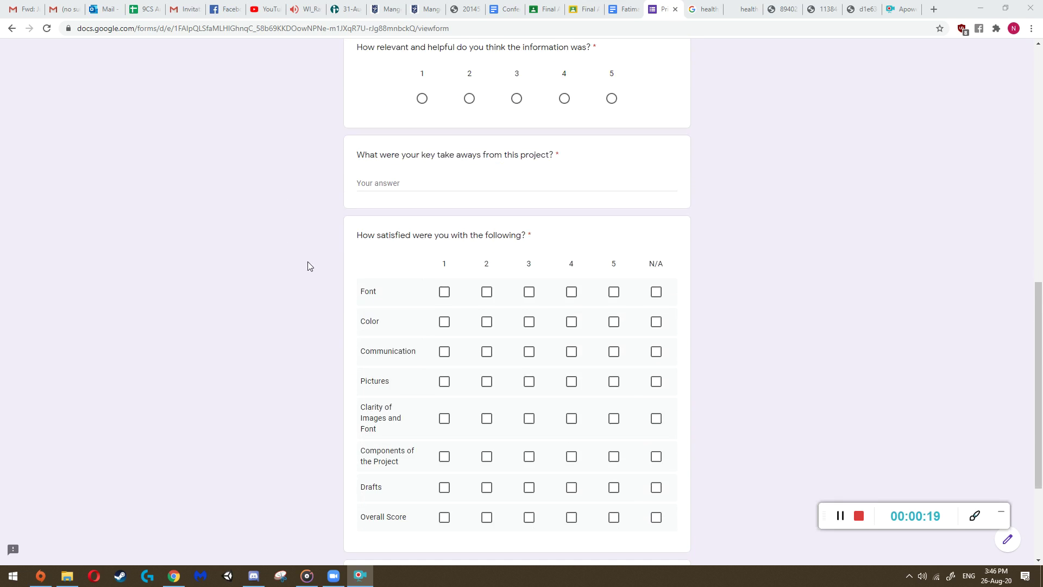
{"action": "scroll", "coordinate": [310, 304], "scroll_direction": "up", "scroll_amount": 15}
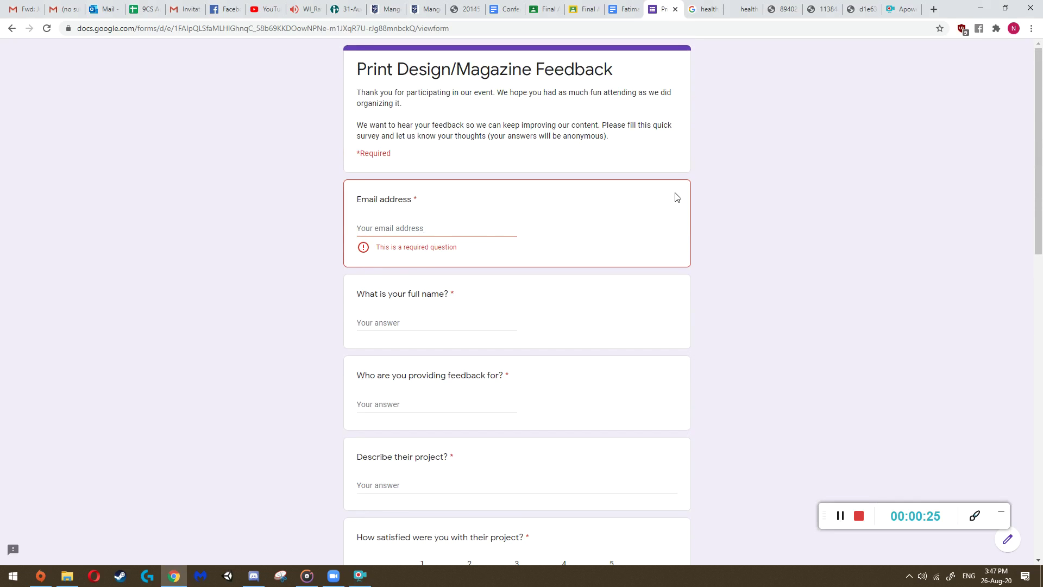
{"action": "left_click_drag", "start_coordinate": [626, 16], "coordinate": [668, 11]}
{"action": "left_click", "coordinate": [625, 9]}
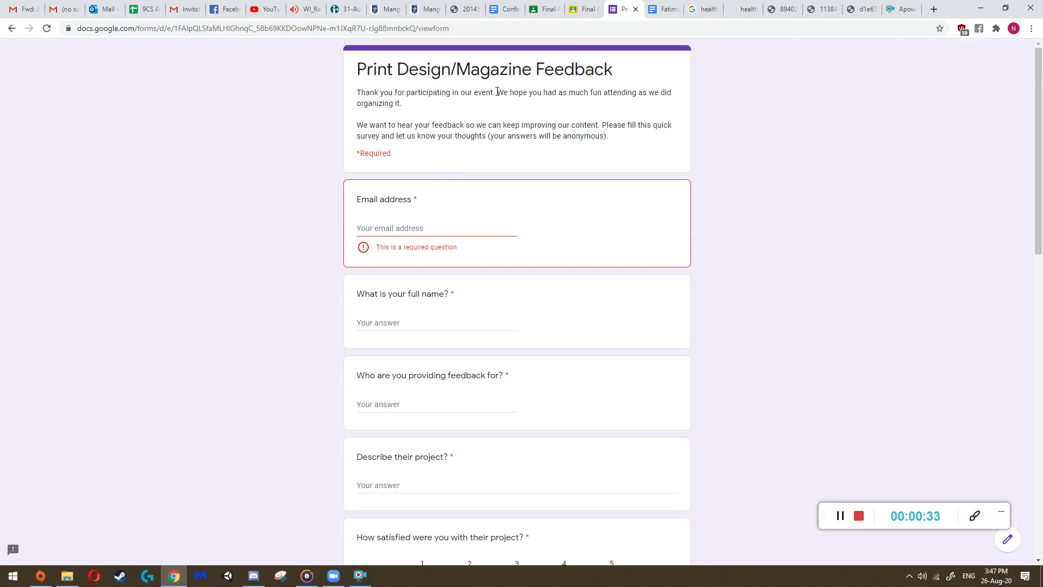
- Review the project proposal and the healthy-eating poster reference images
{"action": "left_click", "coordinate": [657, 7]}
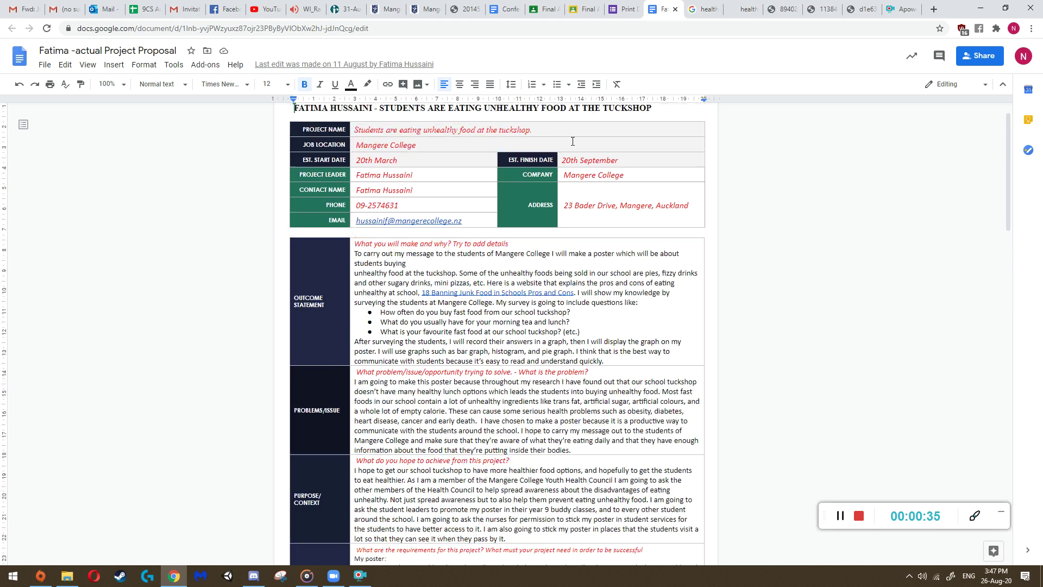
{"action": "left_click", "coordinate": [785, 9]}
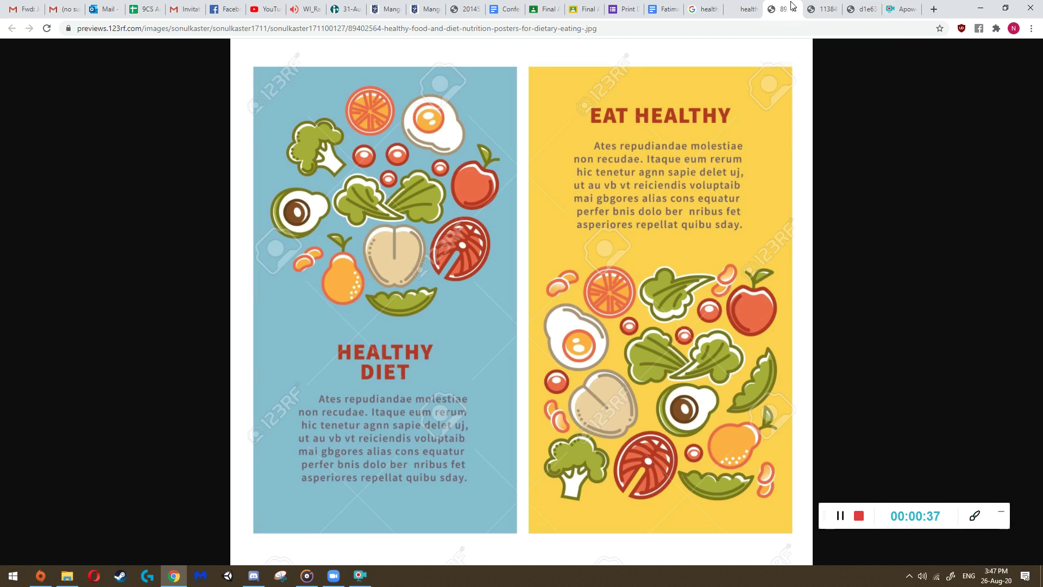
{"action": "left_click", "coordinate": [823, 8]}
{"action": "left_click", "coordinate": [855, 7]}
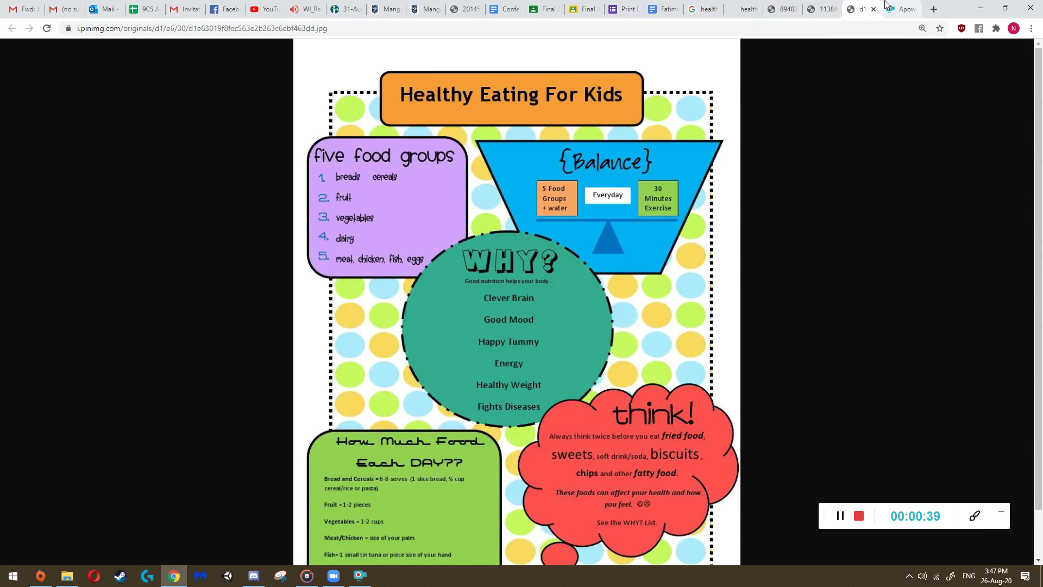
{"action": "left_click", "coordinate": [811, 6]}
{"action": "left_click", "coordinate": [782, 8]}
{"action": "left_click", "coordinate": [747, 8]}
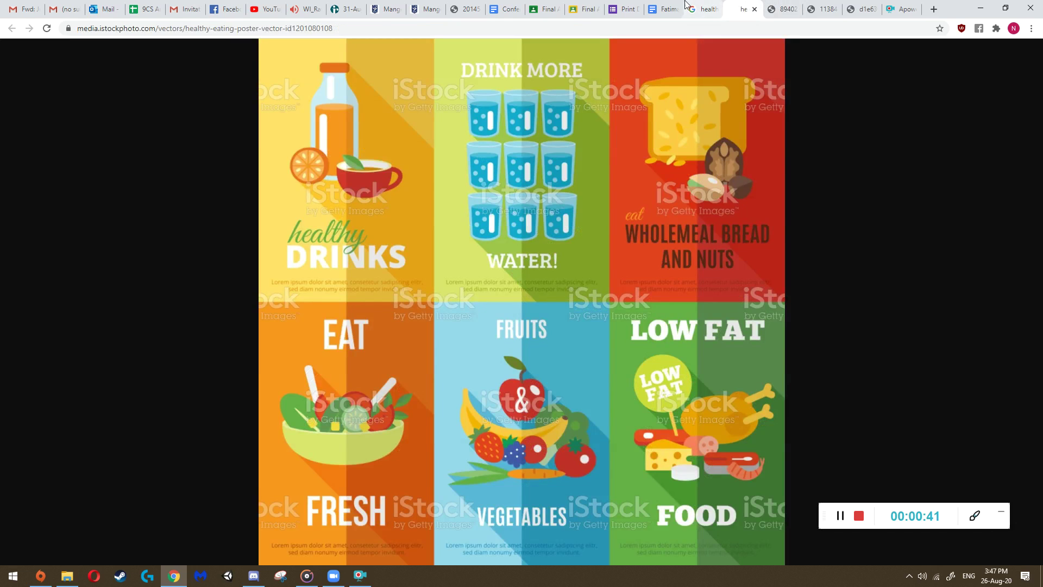
{"action": "left_click", "coordinate": [663, 6]}
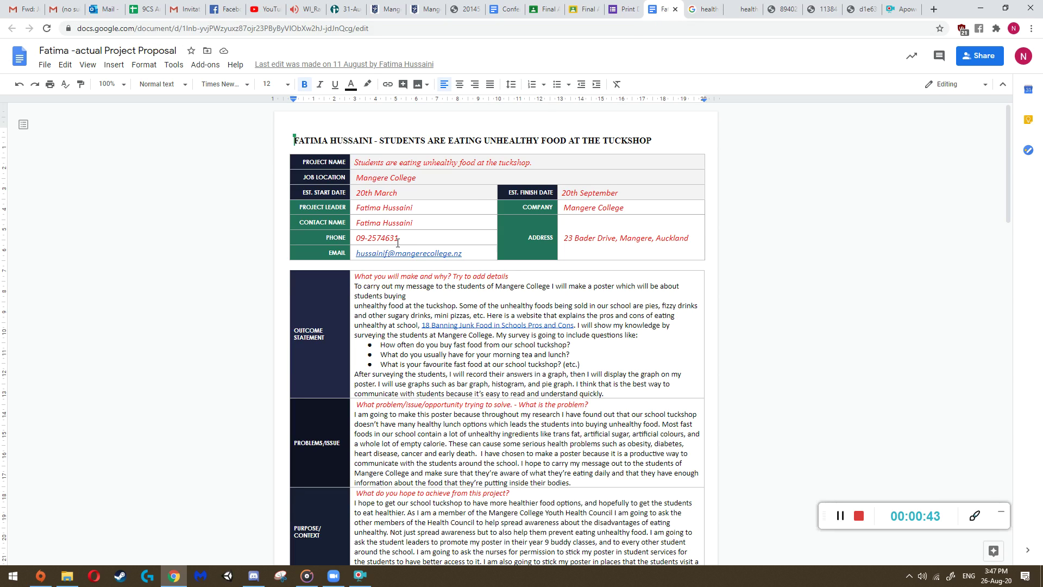
{"action": "left_click", "coordinate": [626, 5]}
- Enter the respondent's Gmail address as the email answer
{"action": "left_click", "coordinate": [403, 224]}
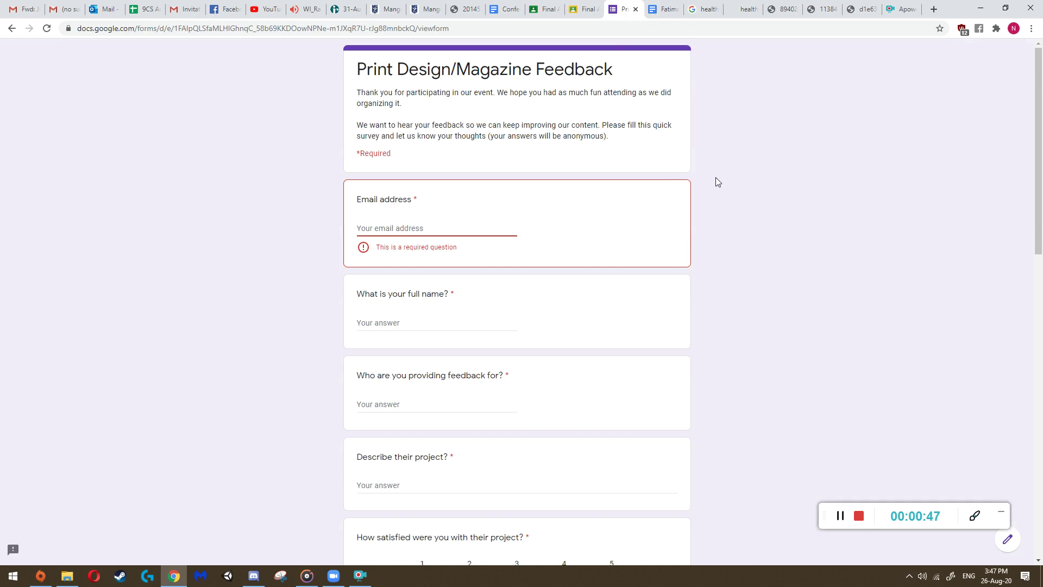
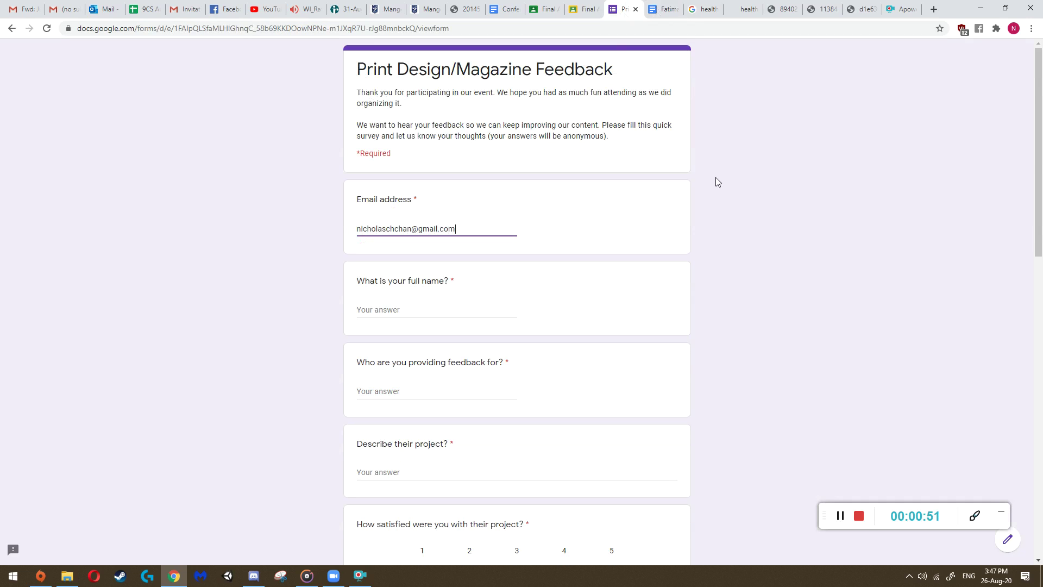
- Fill in the full name answer from the saved autofill suggestion
{"action": "left_click", "coordinate": [426, 311]}
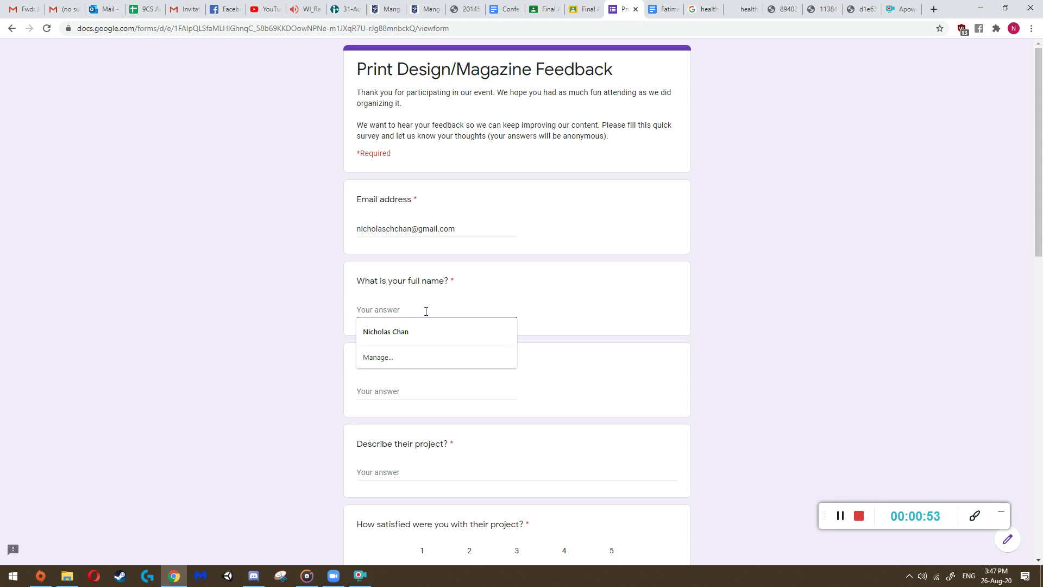
{"action": "left_click", "coordinate": [414, 330]}
{"action": "scroll", "coordinate": [290, 363], "scroll_direction": "down", "scroll_amount": 3}
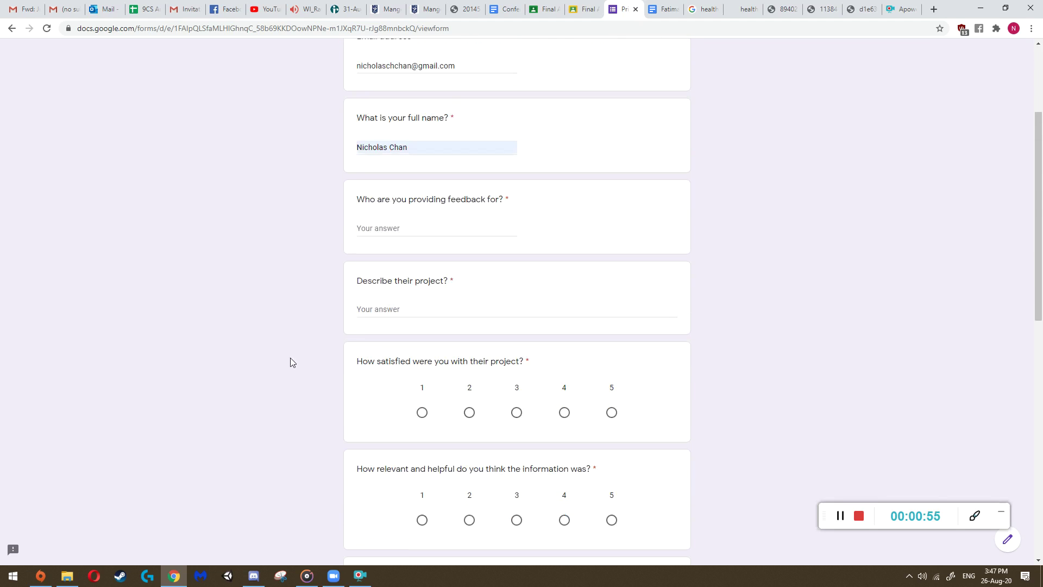
{"action": "scroll", "coordinate": [391, 311], "scroll_direction": "up", "scroll_amount": 2}
- Answer who the feedback is for with the student's 'Poster Drafts'
{"action": "left_click", "coordinate": [397, 333]}
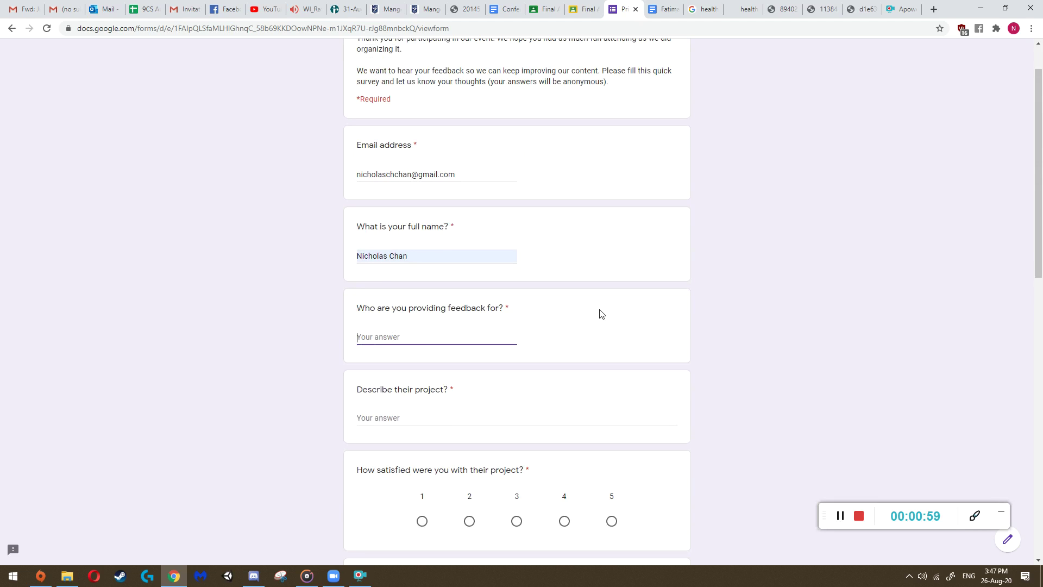
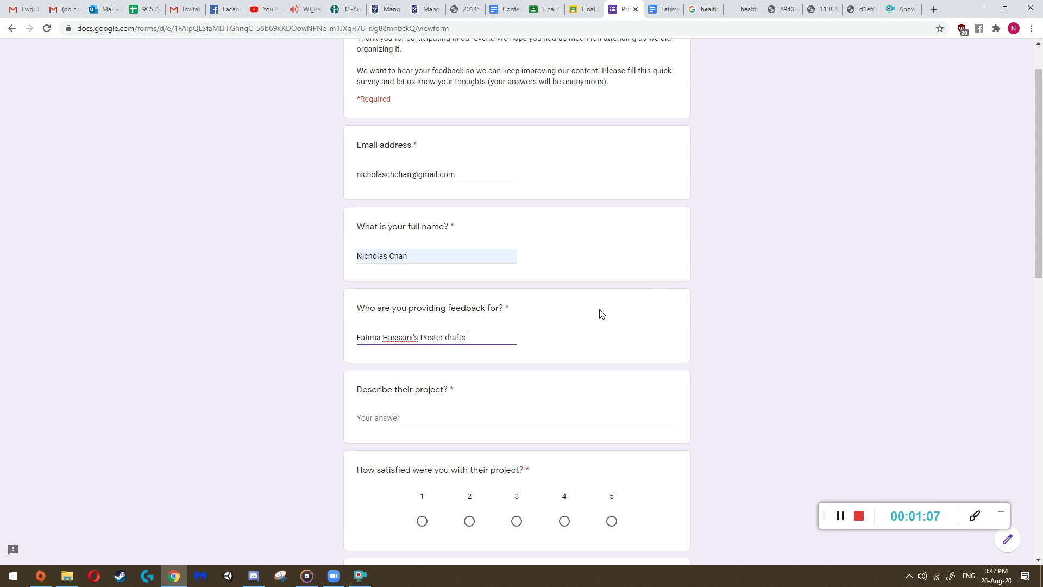
{"action": "type", "text": "fts"}
{"action": "left_click", "coordinate": [647, 291]}
{"action": "left_click_drag", "start_coordinate": [420, 337], "coordinate": [496, 331]}
{"action": "type", "text": "Final Poster"}
{"action": "left_click_drag", "start_coordinate": [420, 337], "coordinate": [501, 335]}
{"action": "type", "text": "Poster Drafts"}
- Begin the project description answer and open the proposal document for reference
{"action": "scroll", "coordinate": [444, 348], "scroll_direction": "down", "scroll_amount": 2}
{"action": "left_click", "coordinate": [410, 308]}
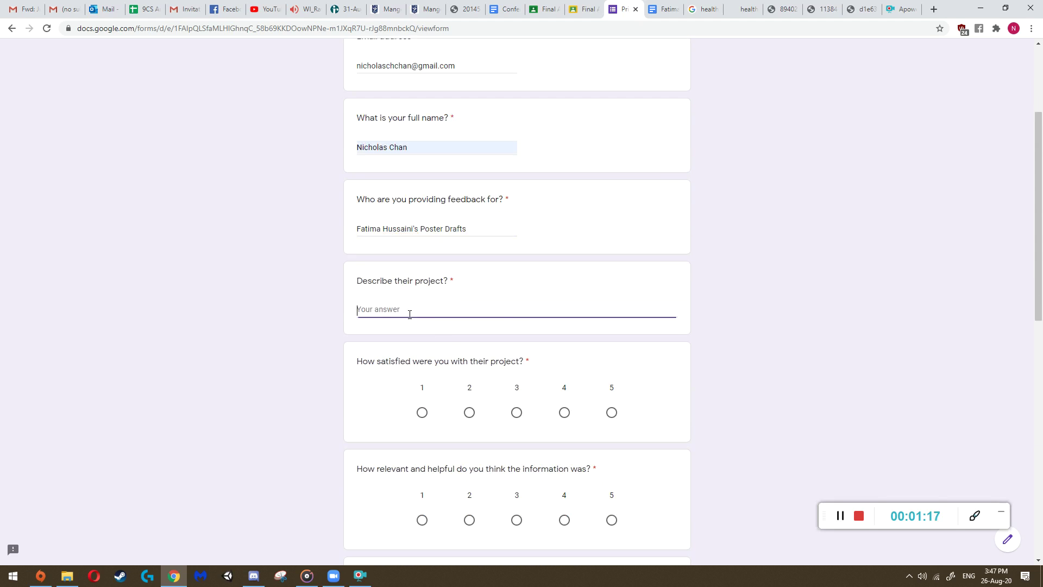
{"action": "left_click", "coordinate": [664, 9]}
{"action": "scroll", "coordinate": [394, 250], "scroll_direction": "down", "scroll_amount": 2}
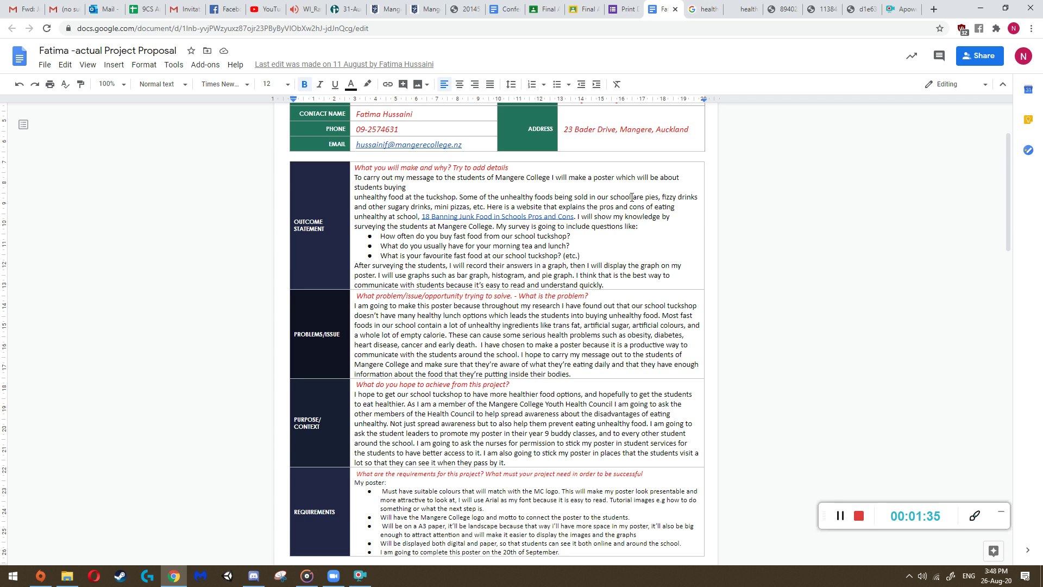
{"action": "scroll", "coordinate": [533, 296], "scroll_direction": "down", "scroll_amount": 1}
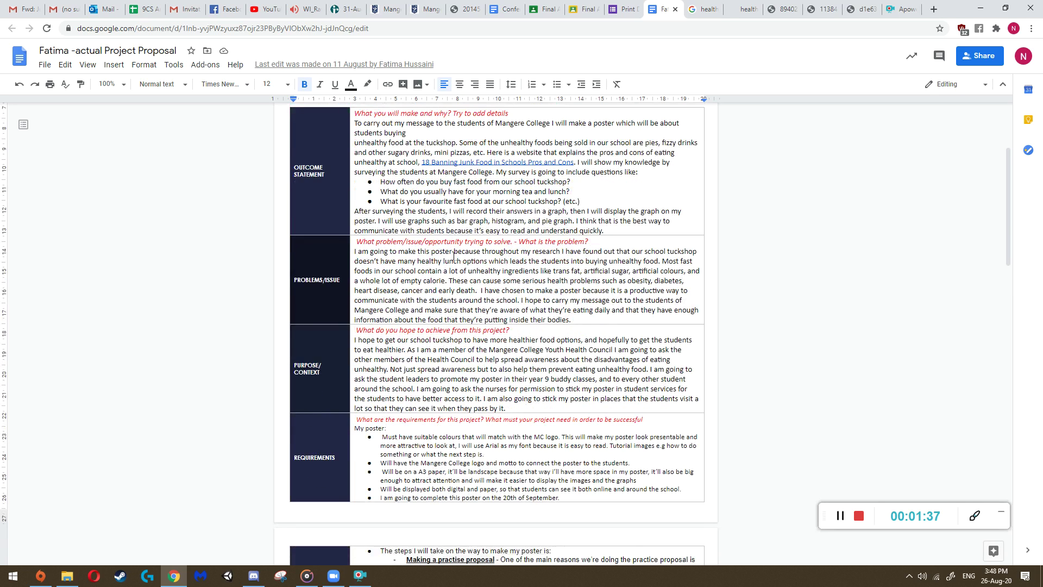
{"action": "left_click_drag", "start_coordinate": [555, 271], "coordinate": [543, 290]}
{"action": "left_click", "coordinate": [630, 280]}
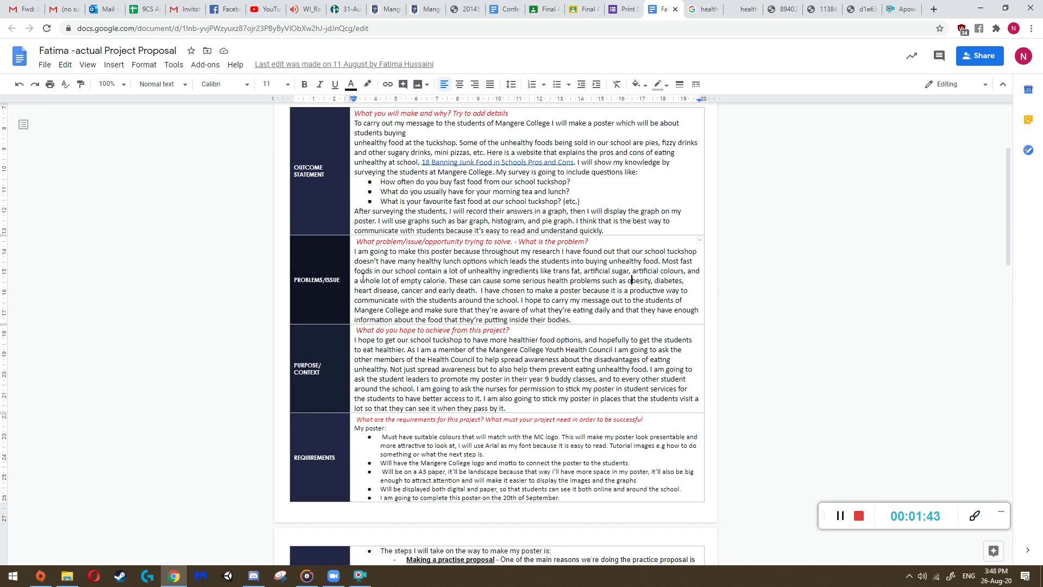
{"action": "scroll", "coordinate": [485, 230], "scroll_direction": "up", "scroll_amount": 5}
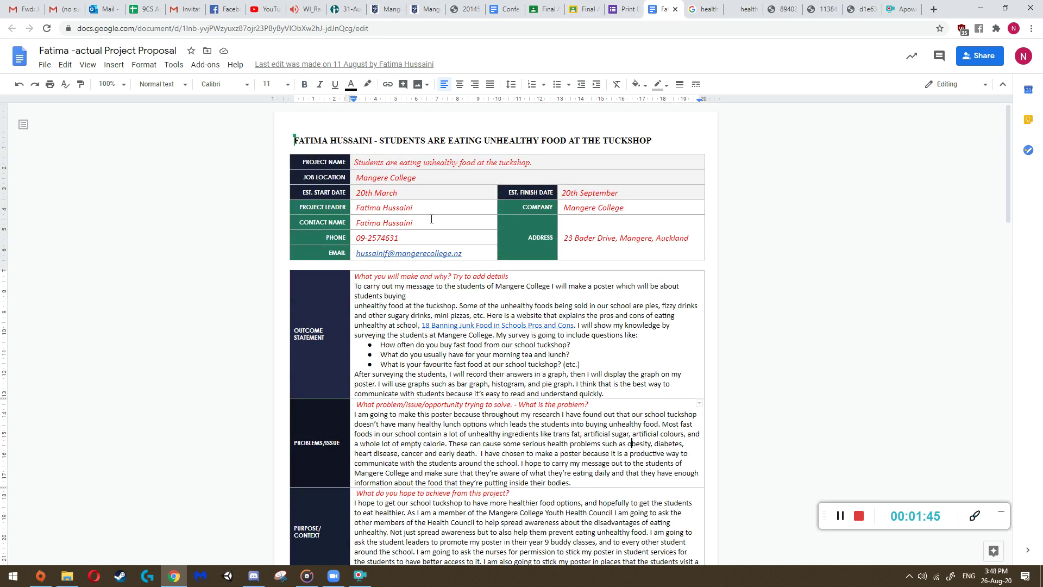
- Describe the project as a healthy-eating poster at Mangere College meant to inform students
{"action": "left_click", "coordinate": [625, 8]}
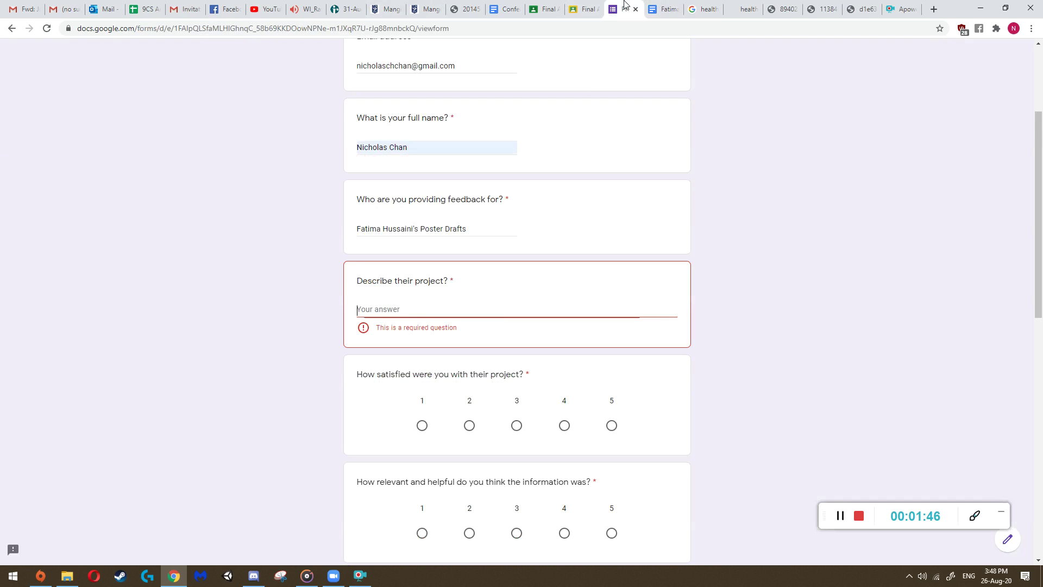
{"action": "left_click", "coordinate": [367, 312]}
{"action": "type", "text": "Fati"}
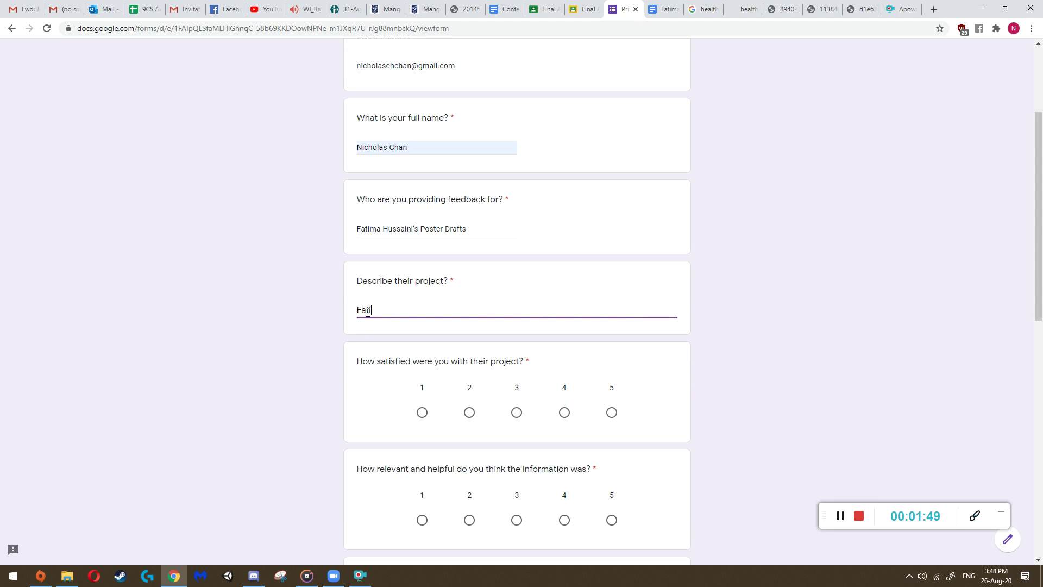
{"action": "type", "text": "ma is making a poster about healthy "}
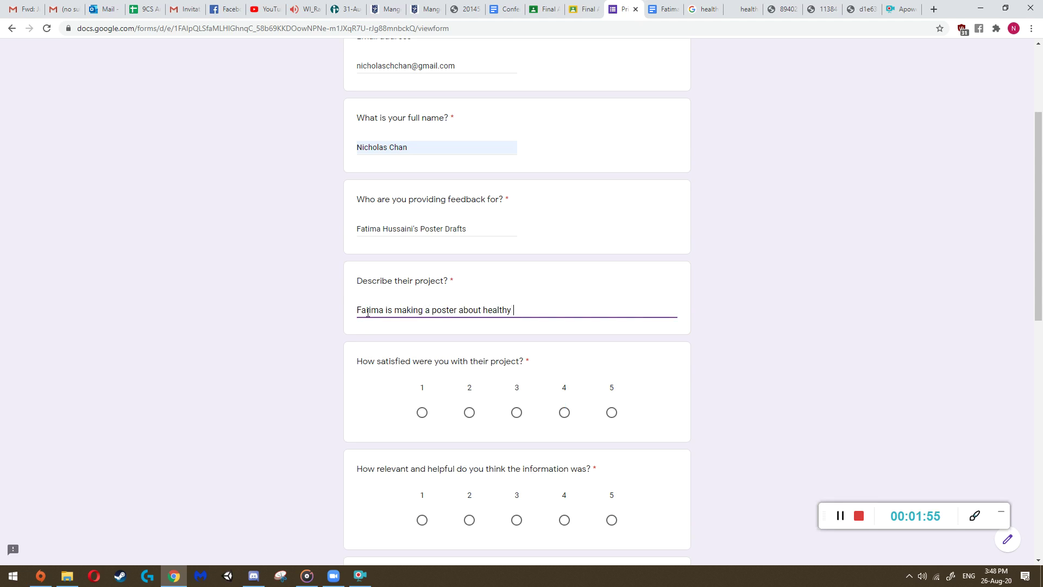
{"action": "type", "text": "eating at Mangere College. She "}
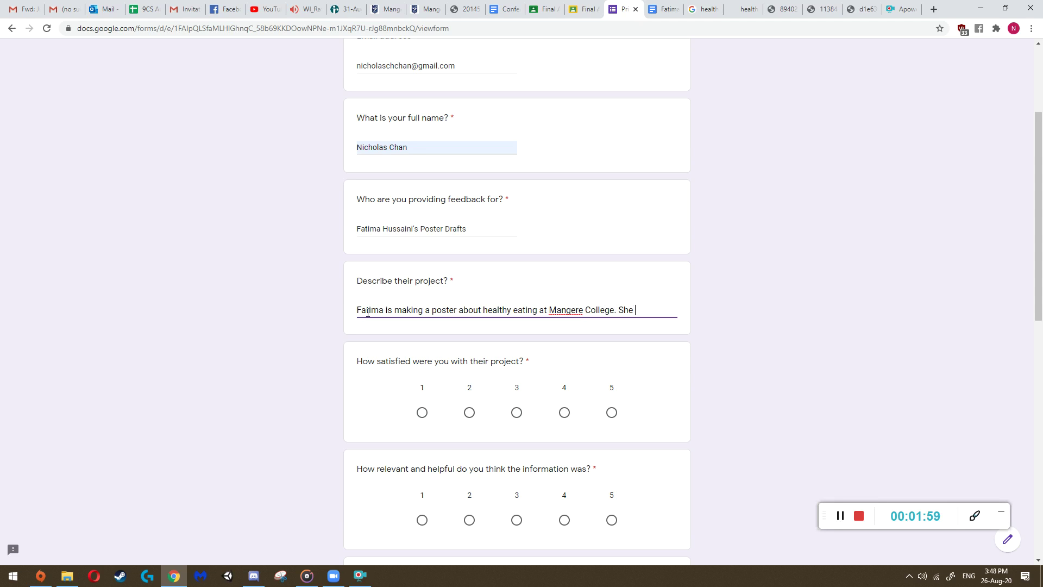
{"action": "type", "text": "hopes to inform st"}
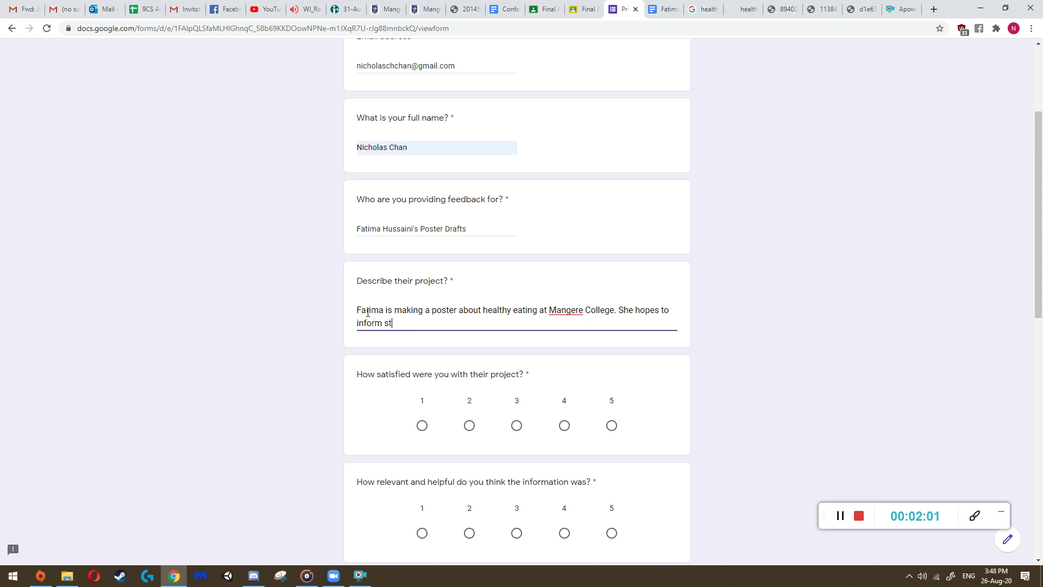
{"action": "type", "text": "udents about the negative side-ef"}
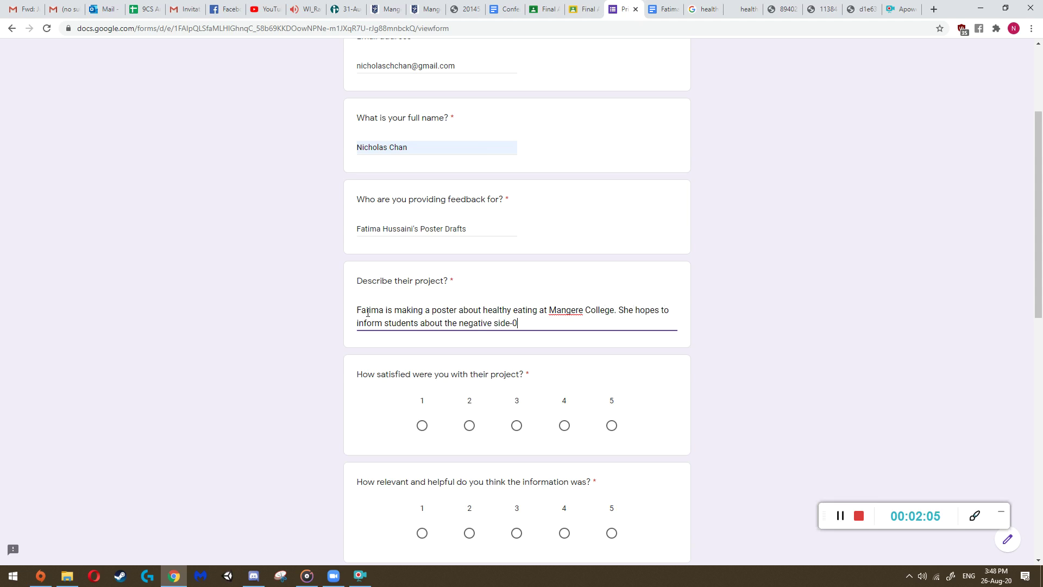
{"action": "type", "text": "fects of eating unhealthy, "}
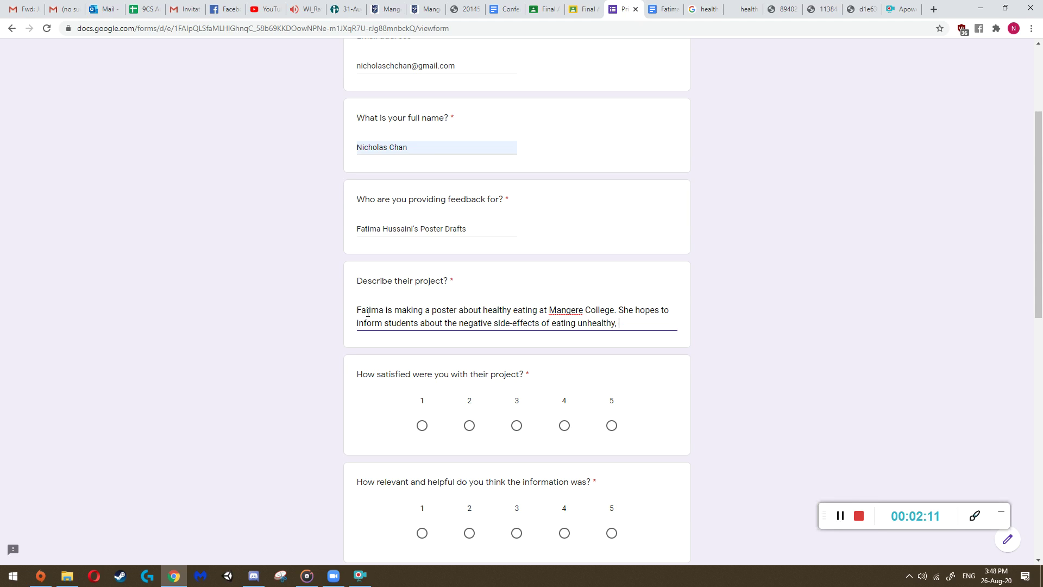
{"action": "key", "text": "BackSpace"}
{"action": "key", "text": "BackSpace"}
{"action": "type", "text": " and hopes that"}
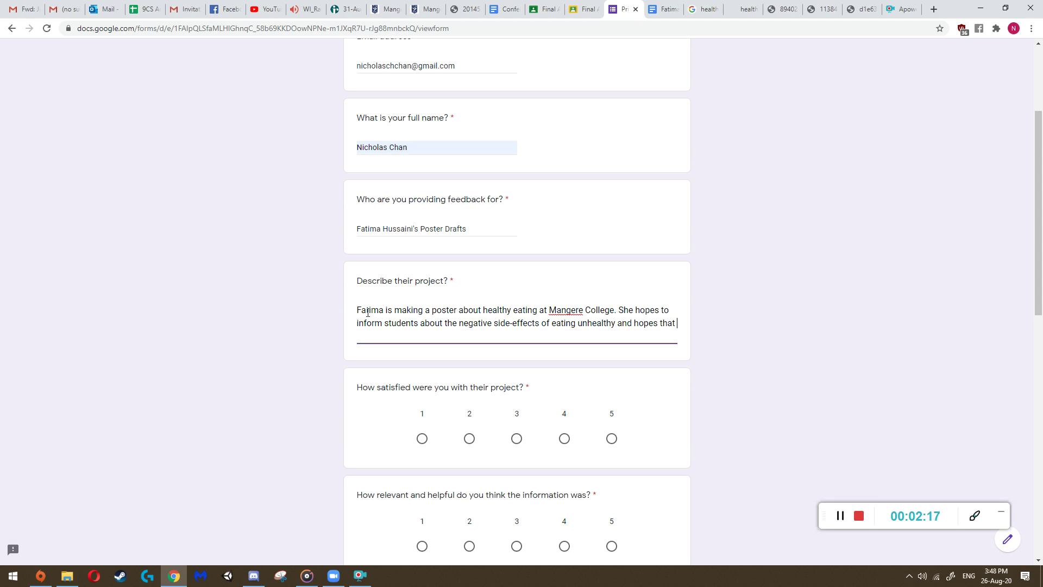
{"action": "type", "text": " her poster will convince stude"}
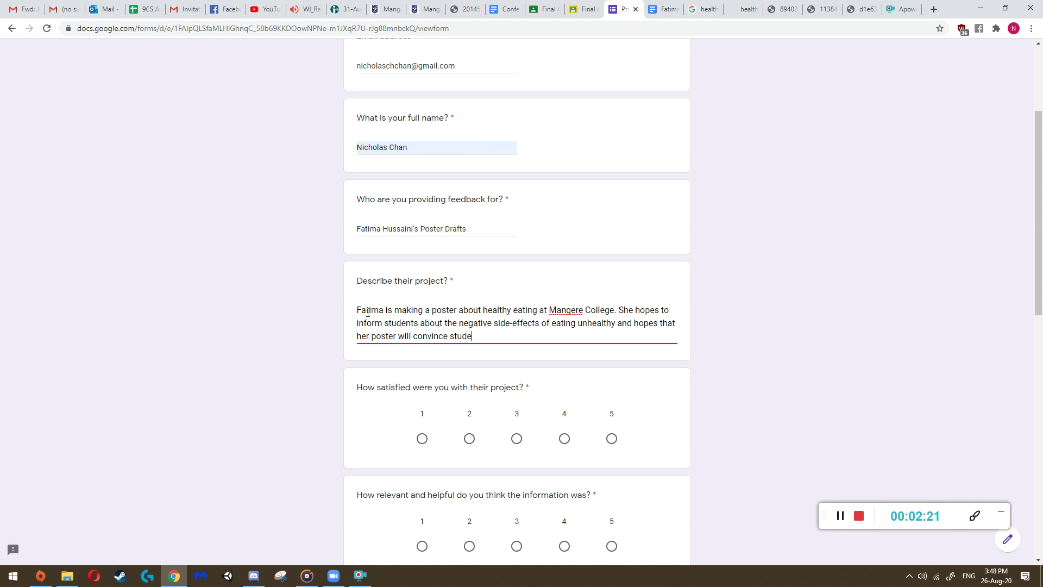
{"action": "type", "text": "nts to choose more healthy eating options."}
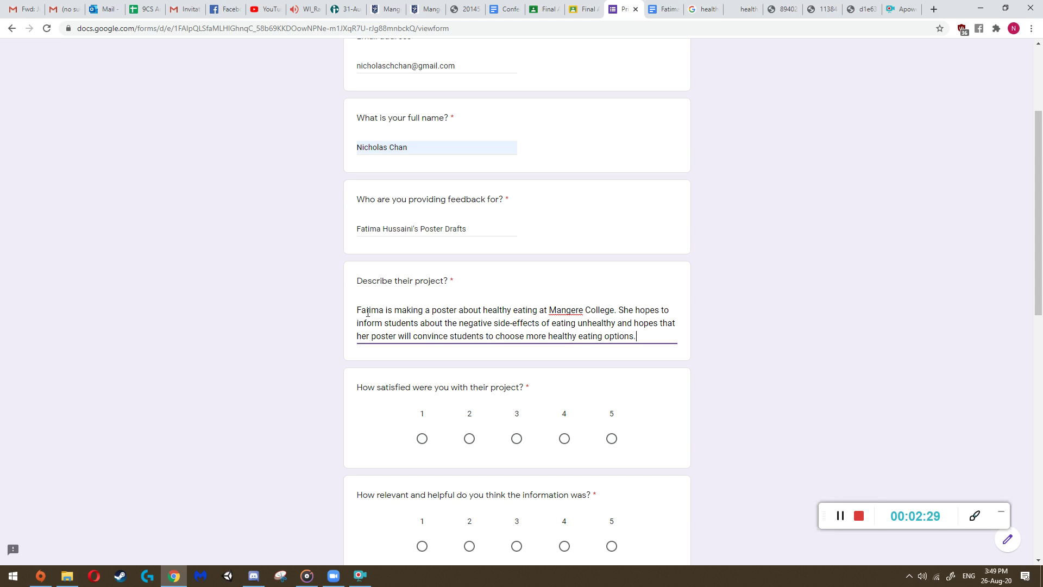
{"action": "scroll", "coordinate": [368, 311], "scroll_direction": "down", "scroll_amount": 3}
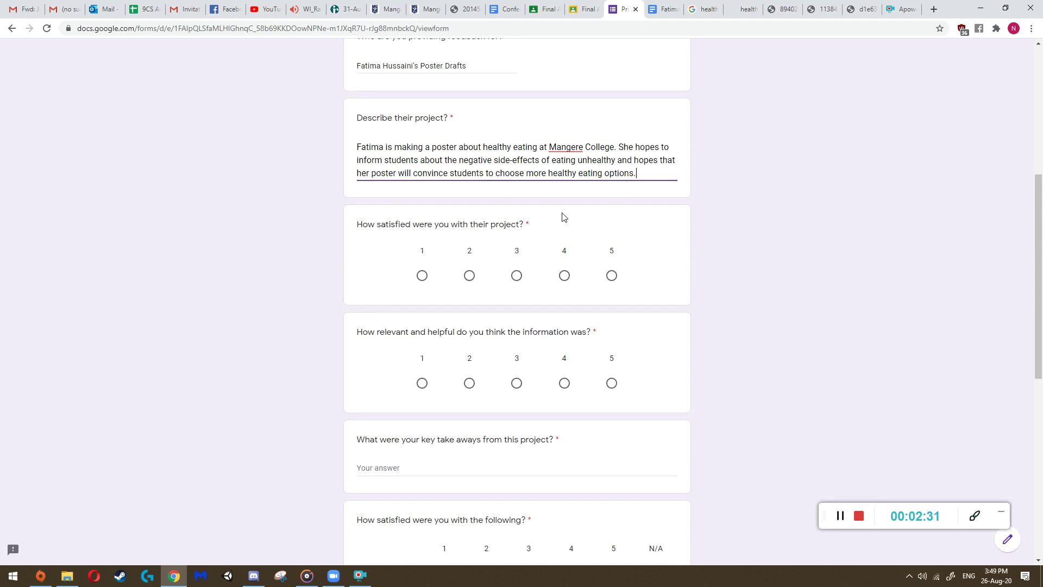
- Finish the project description and look through the poster images
{"action": "left_click_drag", "start_coordinate": [400, 224], "coordinate": [575, 225]}
{"action": "left_click", "coordinate": [575, 225]}
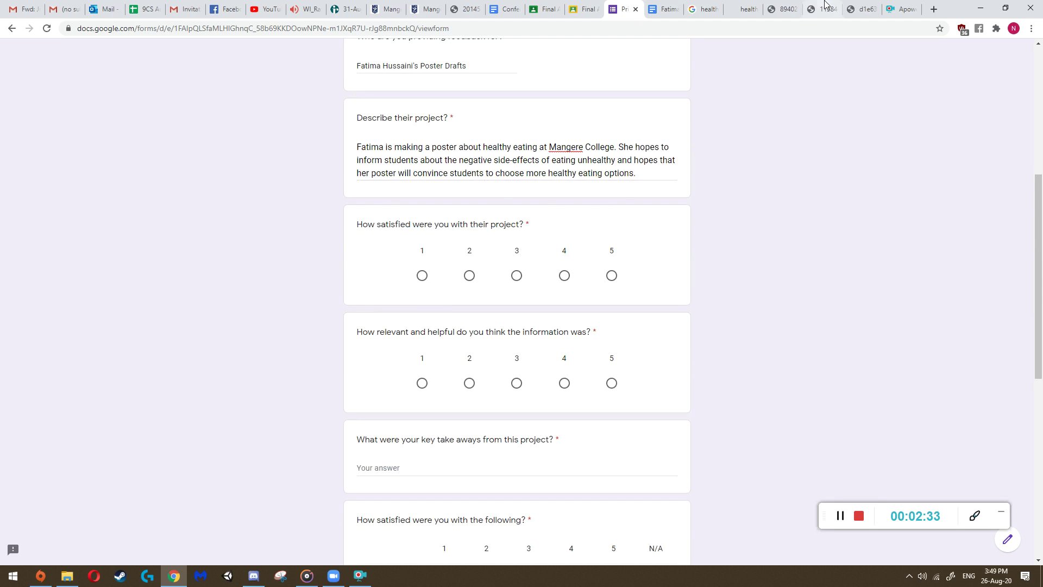
{"action": "left_click", "coordinate": [744, 9]}
{"action": "left_click", "coordinate": [783, 8]}
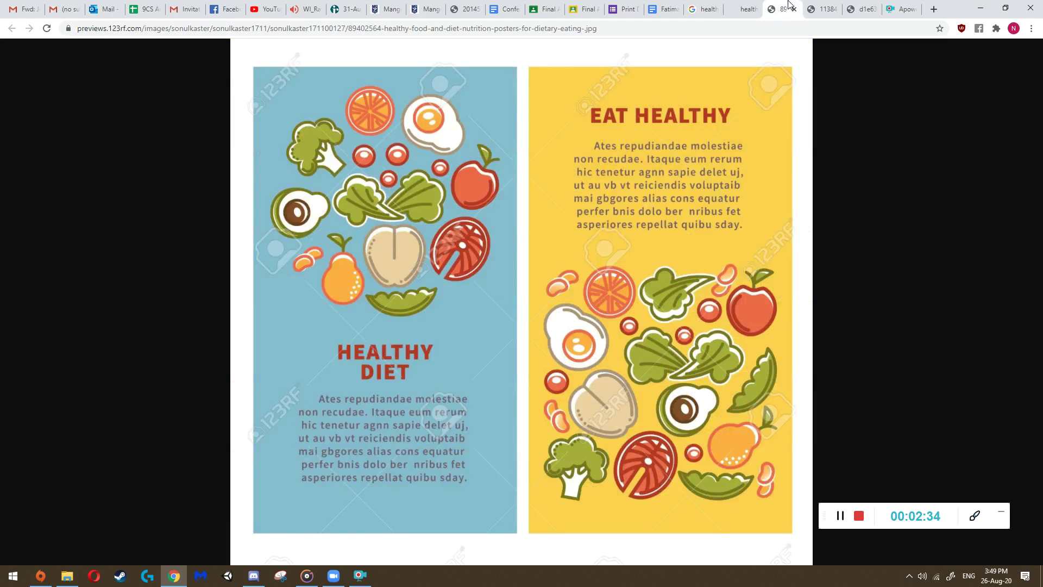
{"action": "left_click", "coordinate": [820, 6]}
{"action": "left_click", "coordinate": [861, 9]}
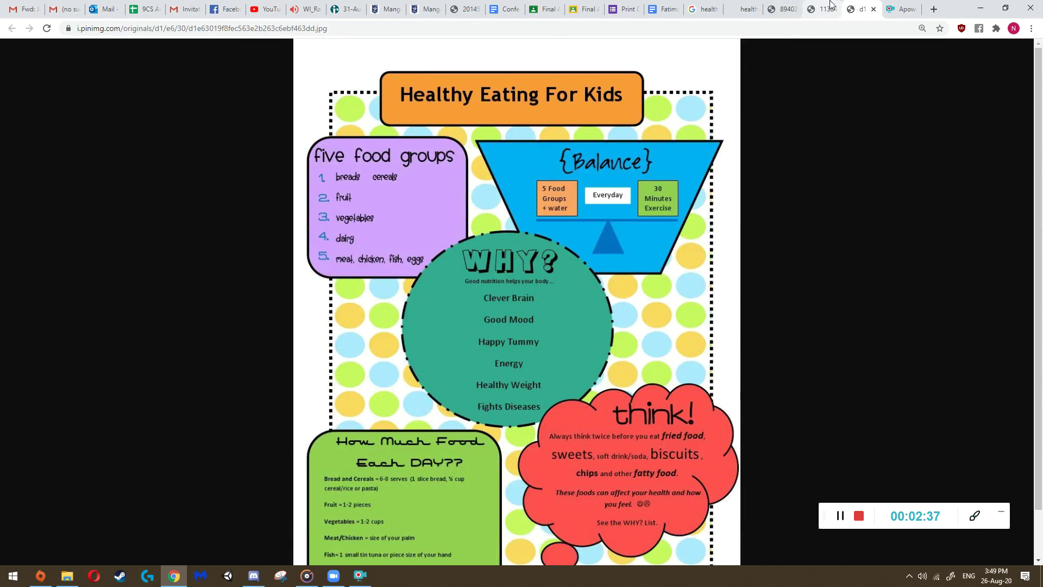
{"action": "left_click", "coordinate": [829, 6]}
{"action": "left_click", "coordinate": [782, 8]}
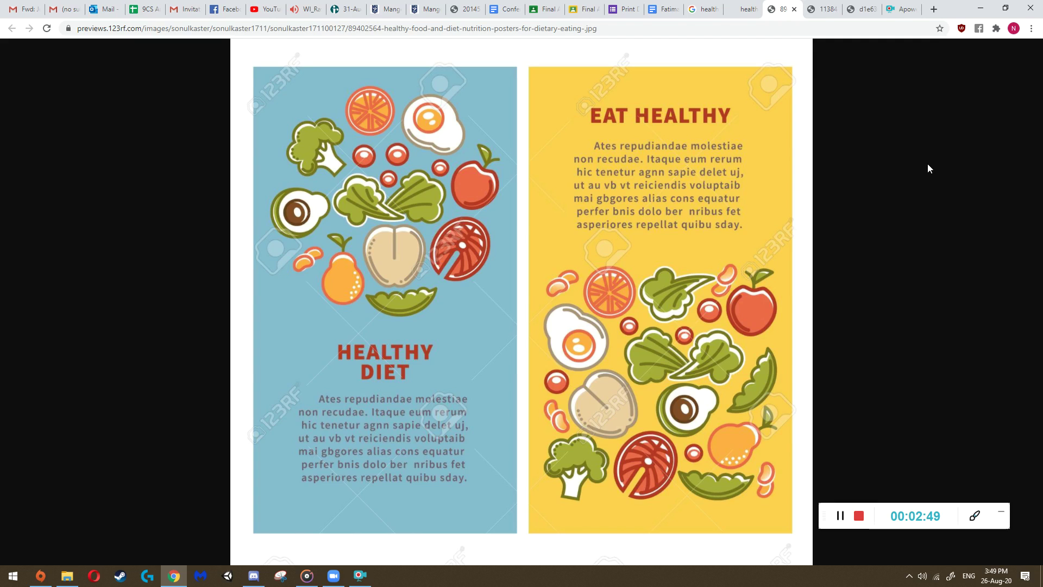
{"action": "right_click", "coordinate": [882, 132]}
{"action": "left_click", "coordinate": [192, 198]}
- Compare the iStock, healthy diet, food pyramid and Healthy Eating For Kids posters
{"action": "left_click", "coordinate": [629, 7]}
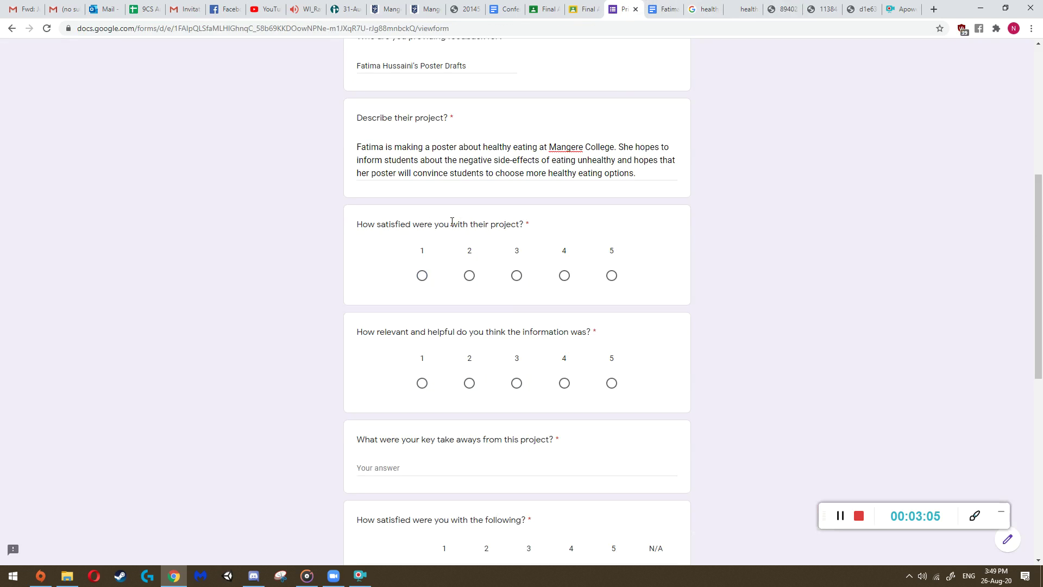
{"action": "left_click", "coordinate": [743, 9]}
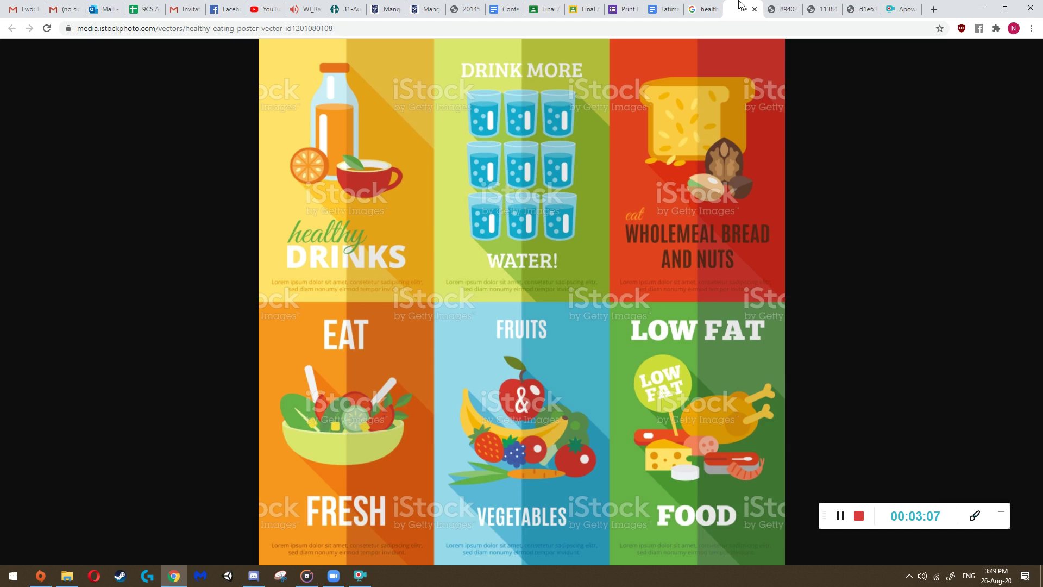
{"action": "left_click", "coordinate": [788, 8]}
{"action": "left_click", "coordinate": [821, 8]}
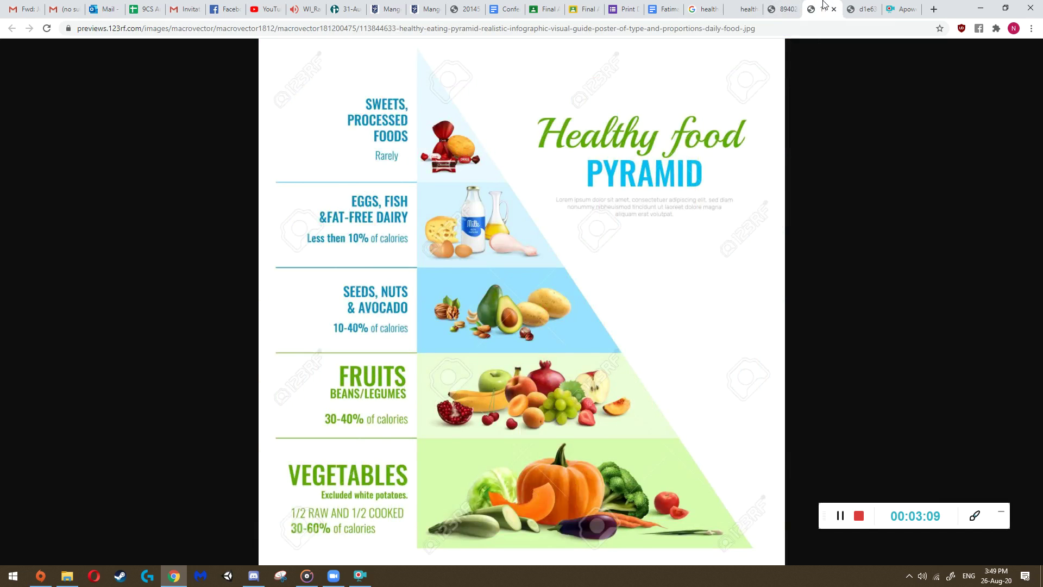
{"action": "left_click", "coordinate": [851, 8]}
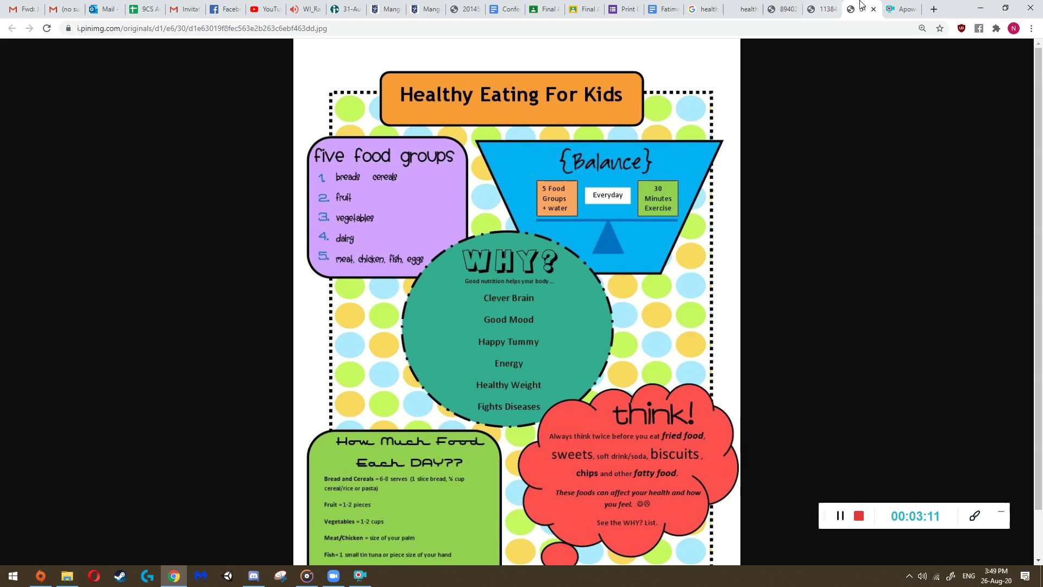
{"action": "scroll", "coordinate": [460, 205], "scroll_direction": "down", "scroll_amount": 1}
{"action": "scroll", "coordinate": [413, 228], "scroll_direction": "up", "scroll_amount": 1}
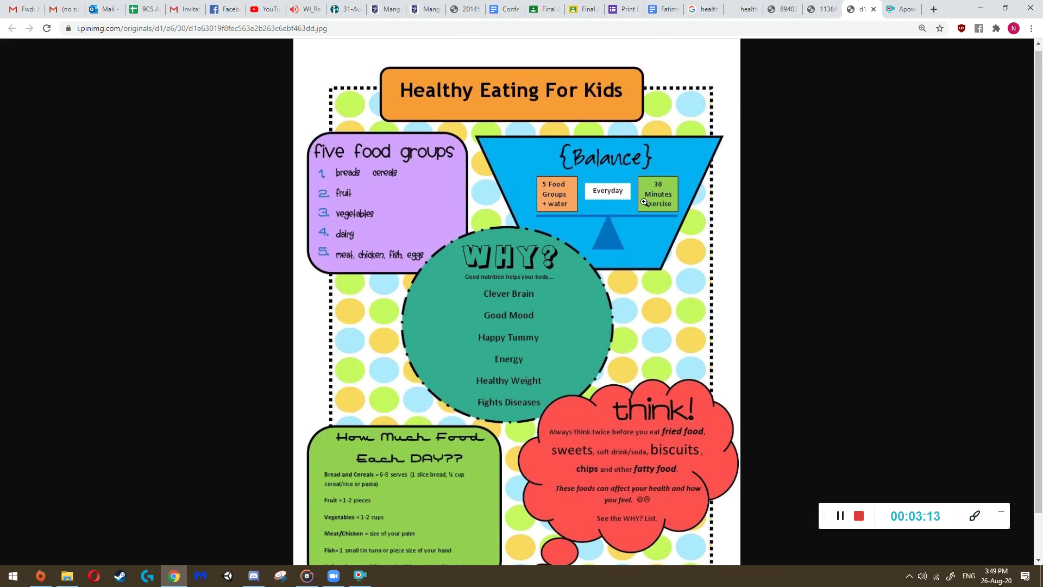
{"action": "scroll", "coordinate": [543, 210], "scroll_direction": "down", "scroll_amount": 1}
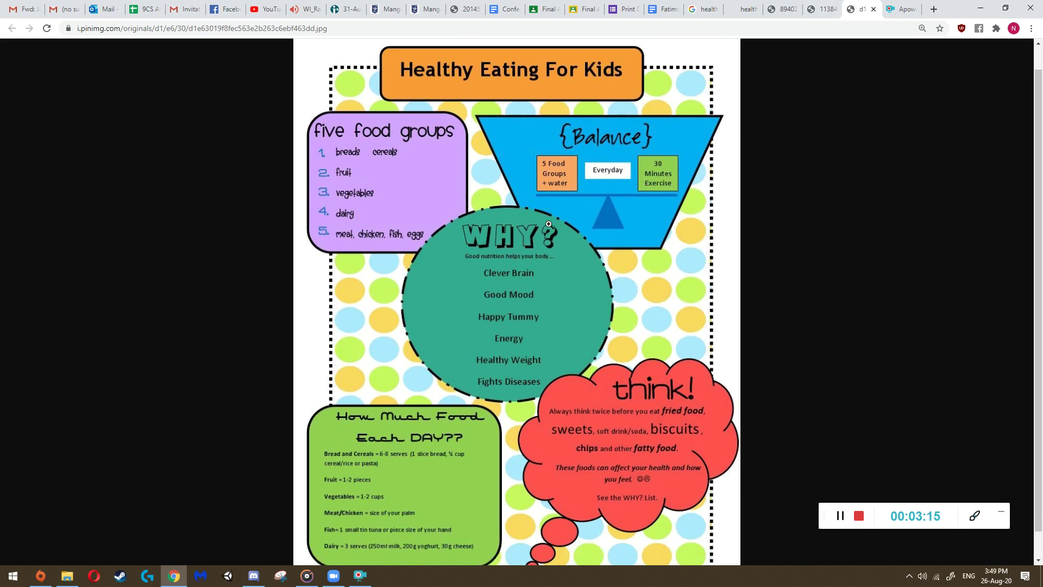
{"action": "scroll", "coordinate": [465, 231], "scroll_direction": "up", "scroll_amount": 1}
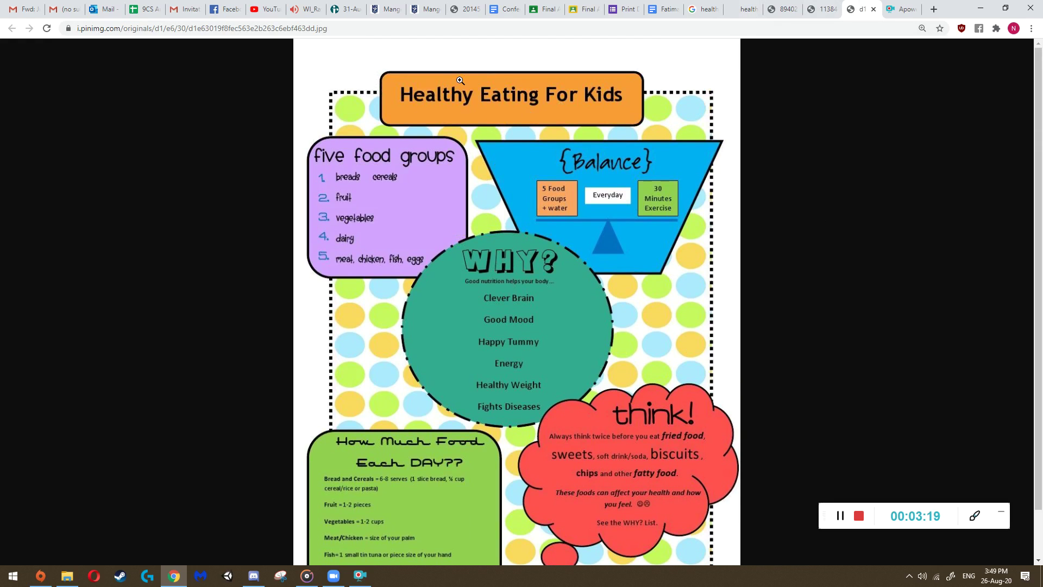
{"action": "scroll", "coordinate": [434, 190], "scroll_direction": "down", "scroll_amount": 1}
{"action": "scroll", "coordinate": [422, 211], "scroll_direction": "up", "scroll_amount": 1}
- After another look at the posters, rate satisfaction with the project 4 out of 5
{"action": "left_click", "coordinate": [823, 9]}
{"action": "left_click", "coordinate": [793, 7]}
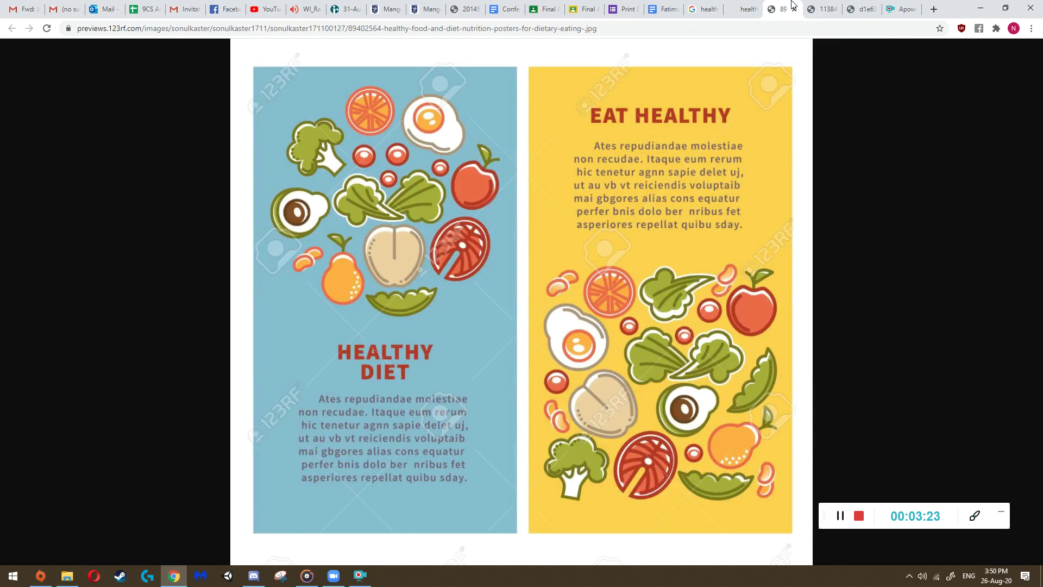
{"action": "left_click", "coordinate": [743, 7]}
{"action": "left_click", "coordinate": [798, 5]}
{"action": "left_click", "coordinate": [815, 8]}
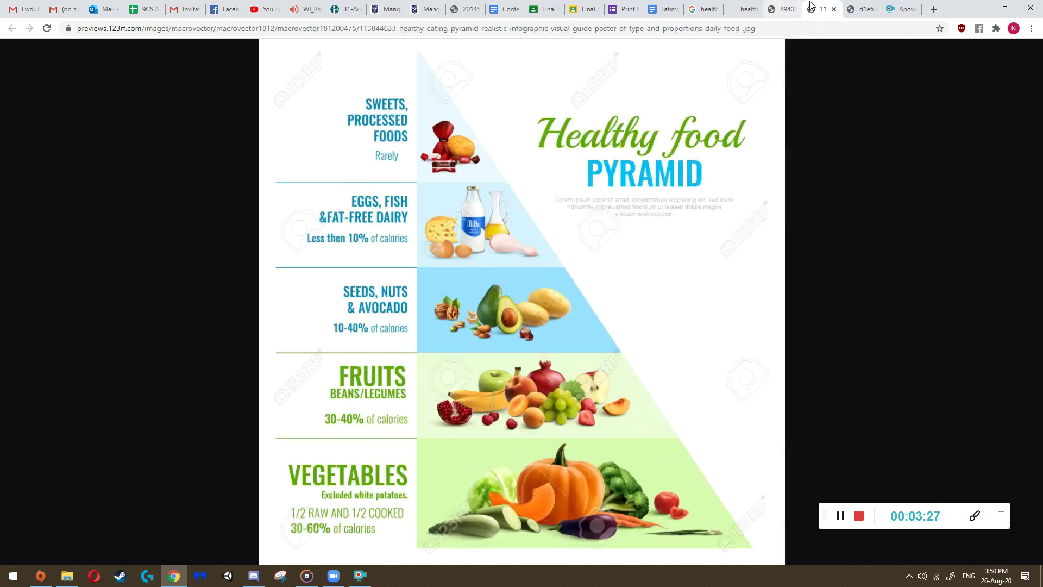
{"action": "left_click", "coordinate": [772, 7]}
{"action": "left_click", "coordinate": [752, 7]}
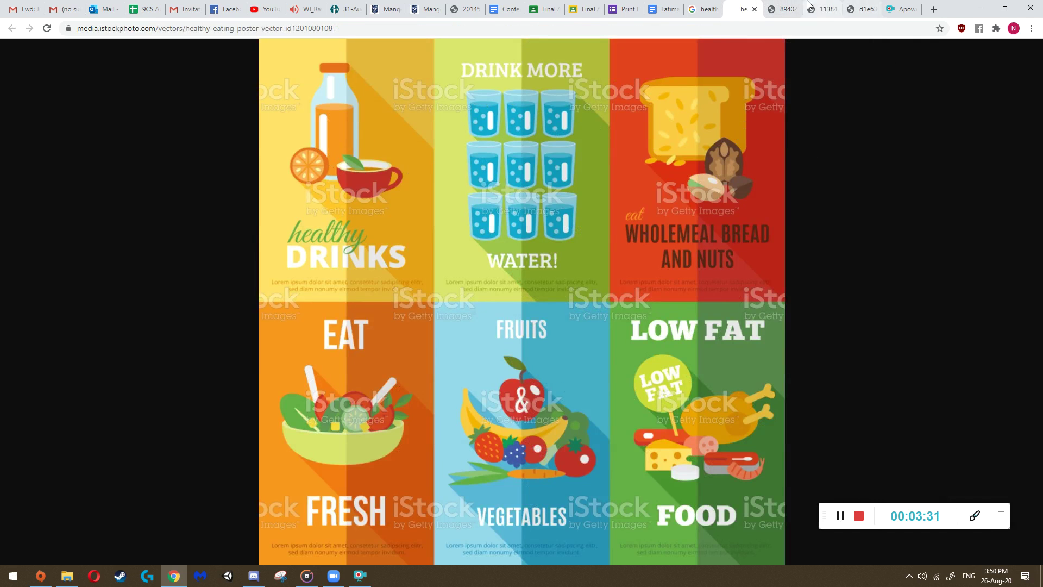
{"action": "left_click", "coordinate": [783, 7]}
{"action": "left_click", "coordinate": [813, 5]}
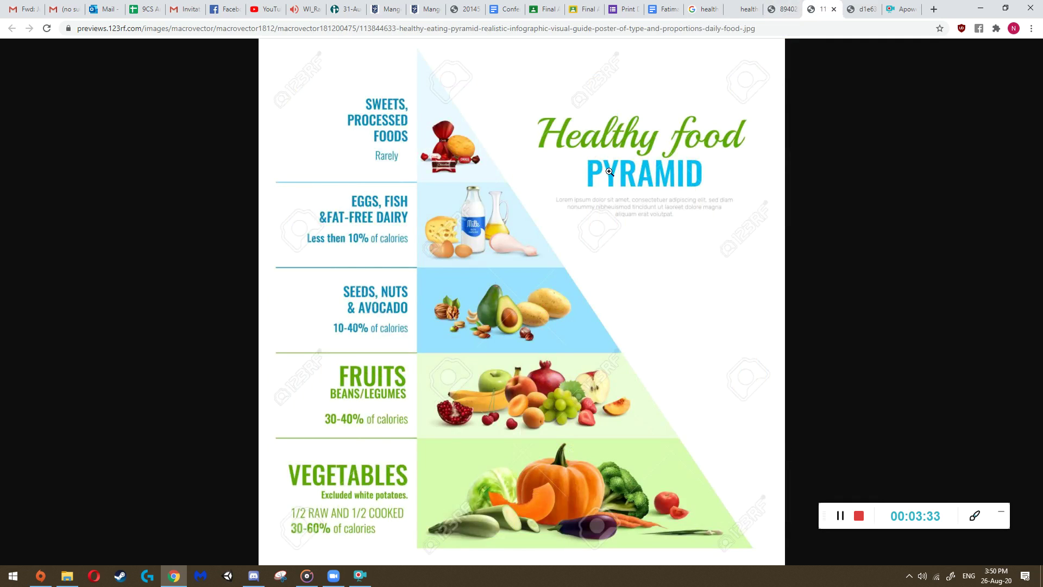
{"action": "left_click", "coordinate": [782, 9]}
{"action": "left_click", "coordinate": [744, 8]}
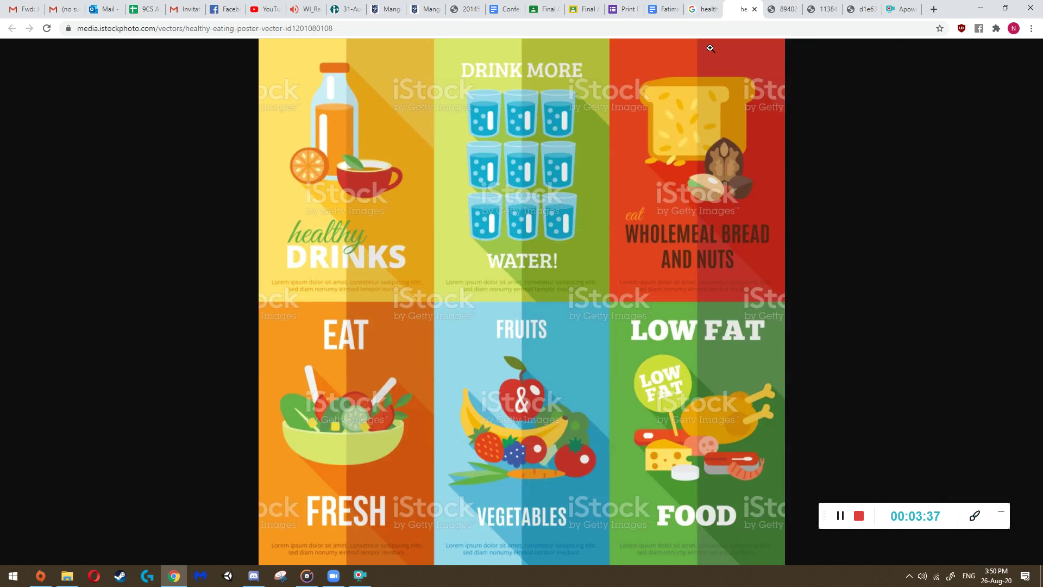
{"action": "left_click", "coordinate": [626, 8]}
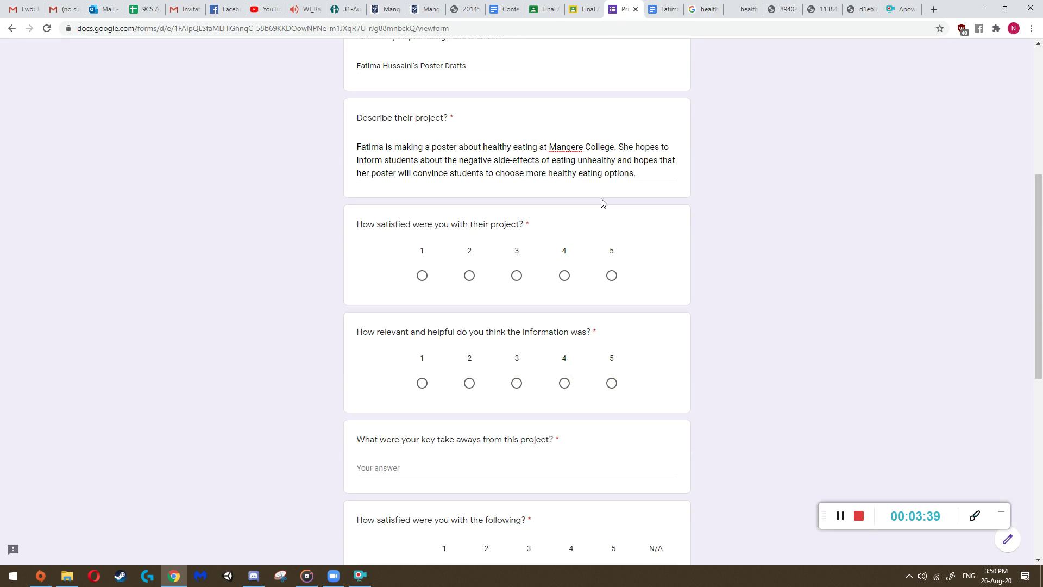
{"action": "left_click", "coordinate": [564, 276]}
- Review all four poster images once more before returning to the form
{"action": "left_click", "coordinate": [756, 7]}
{"action": "left_click", "coordinate": [782, 7]}
{"action": "left_click", "coordinate": [823, 7]}
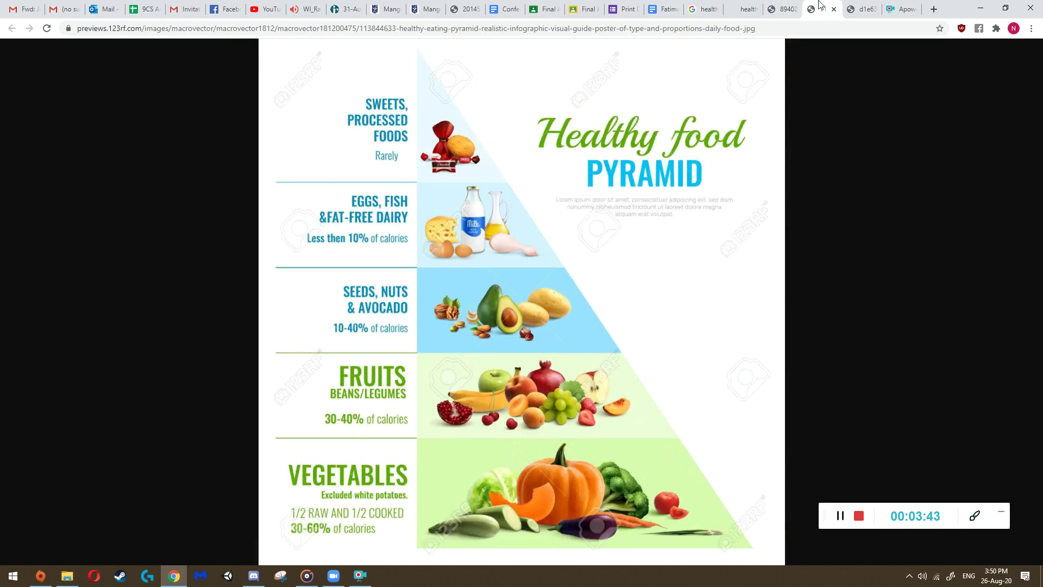
{"action": "left_click", "coordinate": [848, 5]}
{"action": "left_click", "coordinate": [832, 5]}
{"action": "left_click", "coordinate": [782, 7]}
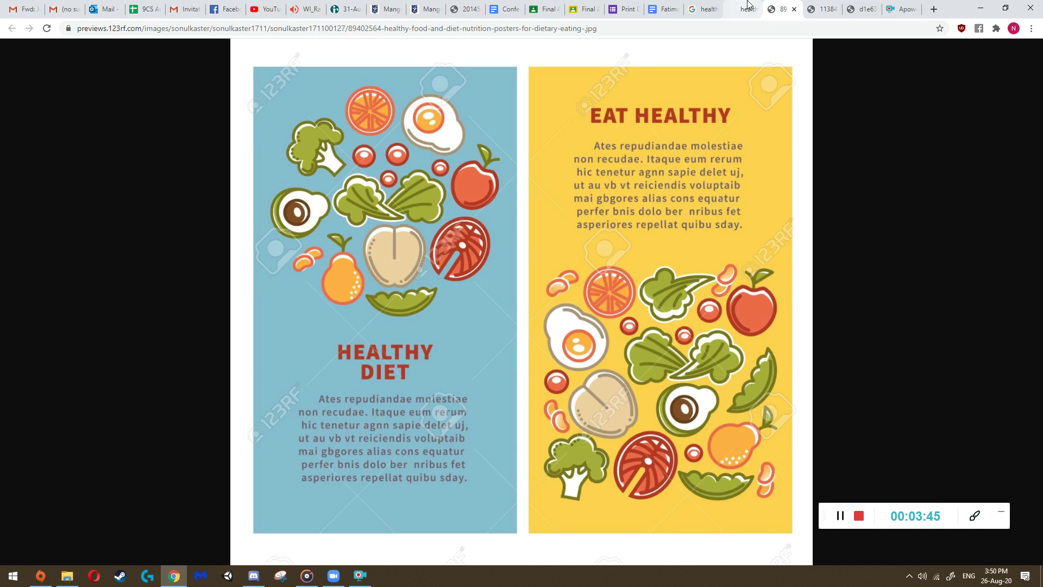
{"action": "left_click", "coordinate": [749, 7]}
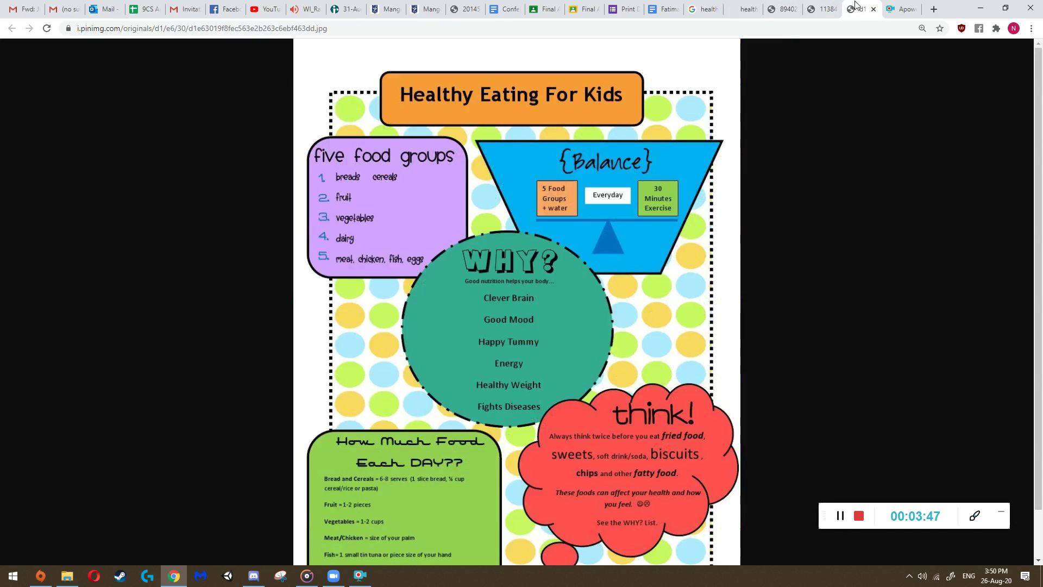
{"action": "left_click", "coordinate": [861, 8]}
{"action": "left_click", "coordinate": [625, 10]}
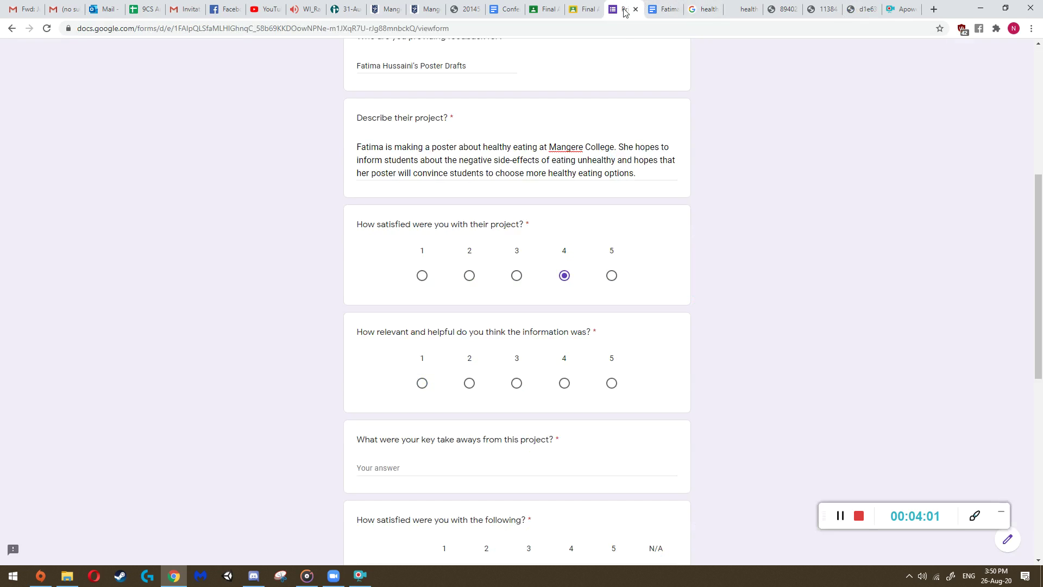
- Step from the iStock poster through the healthy diet image to the Healthy food pyramid poster
{"action": "scroll", "coordinate": [358, 277], "scroll_direction": "down", "scroll_amount": 1}
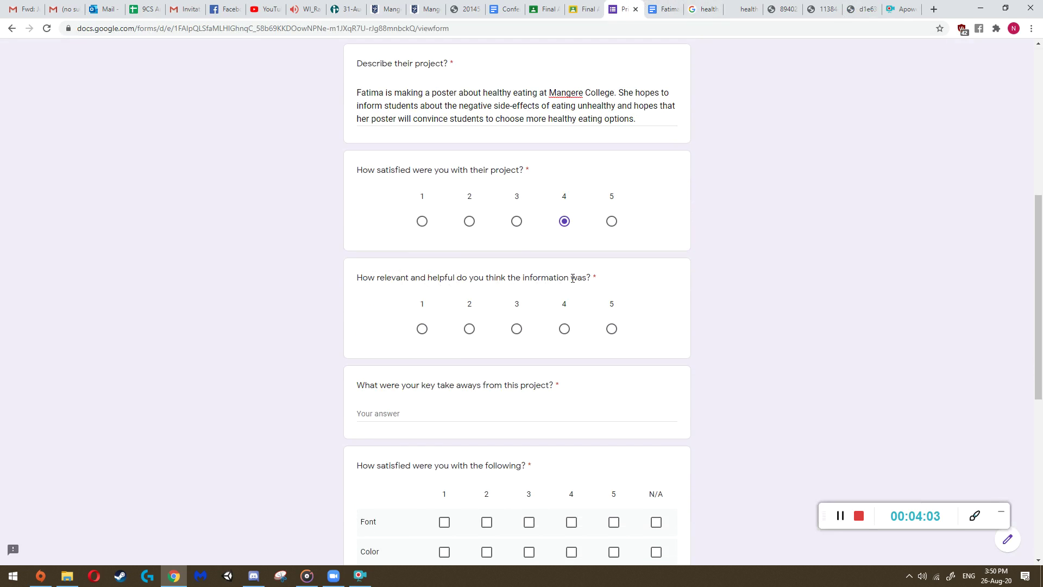
{"action": "left_click", "coordinate": [746, 9]}
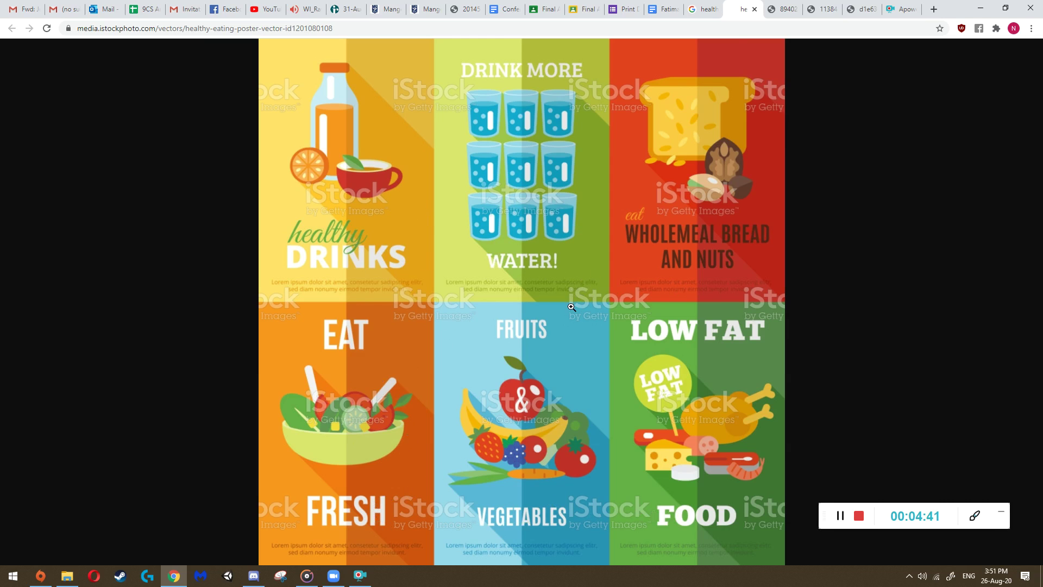
{"action": "key", "text": "ctrl+Tab"}
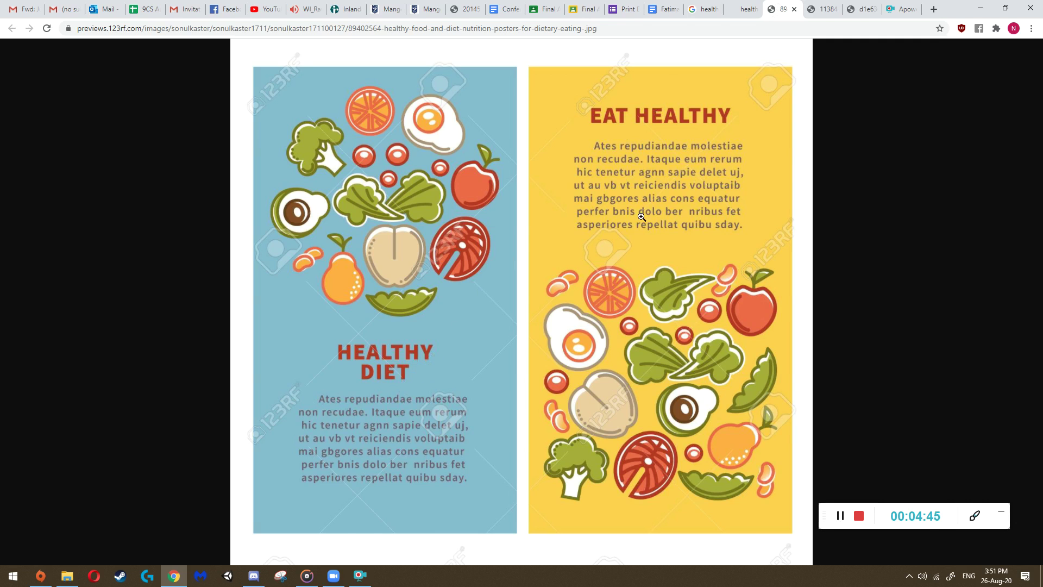
{"action": "key", "text": "ctrl+Tab"}
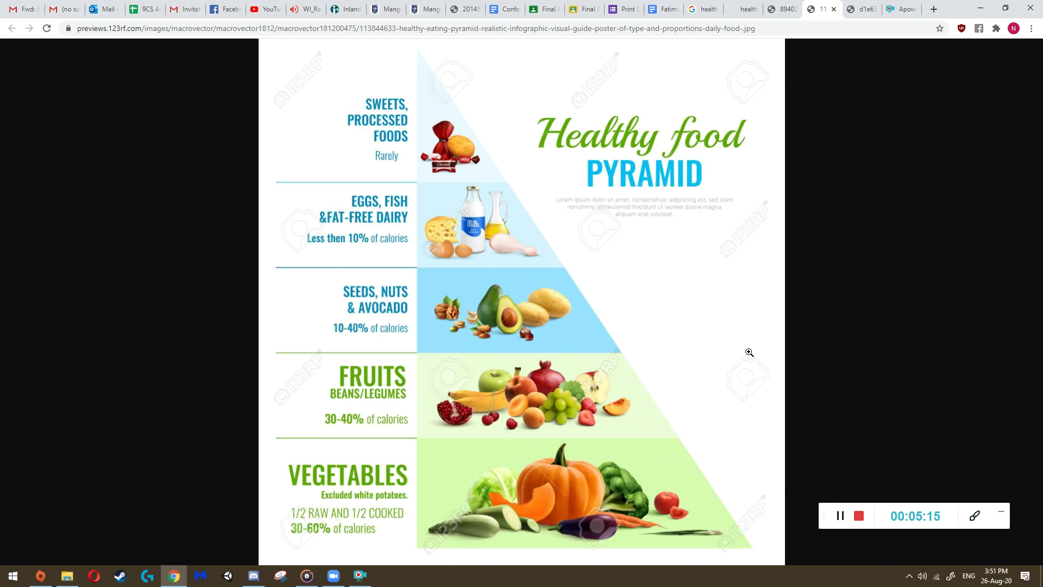
- After viewing the Healthy Eating For Kids poster, rate relevance and helpfulness 2 out of 5
{"action": "left_click", "coordinate": [861, 9]}
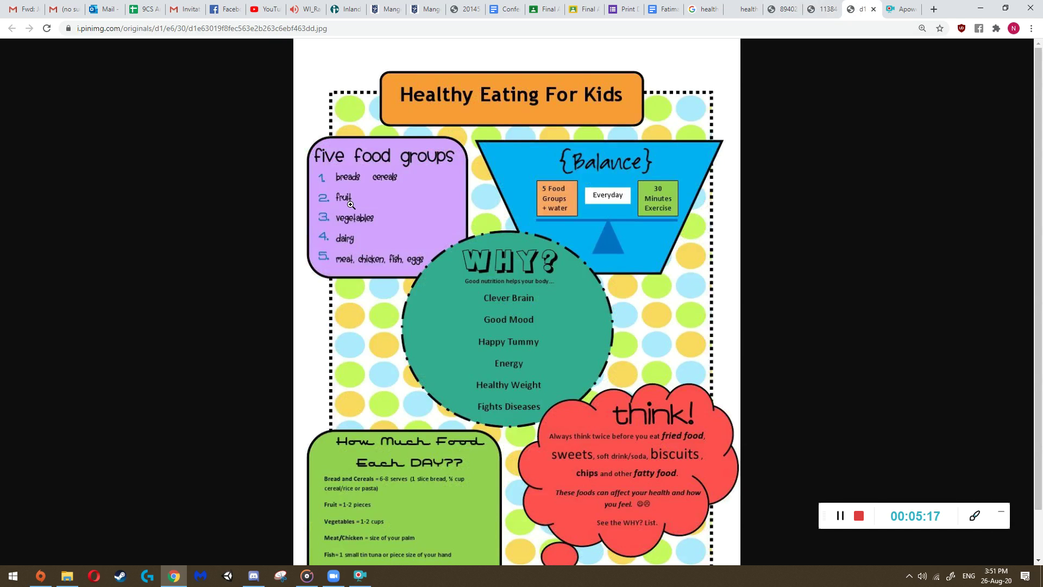
{"action": "scroll", "coordinate": [353, 206], "scroll_direction": "down", "scroll_amount": 1}
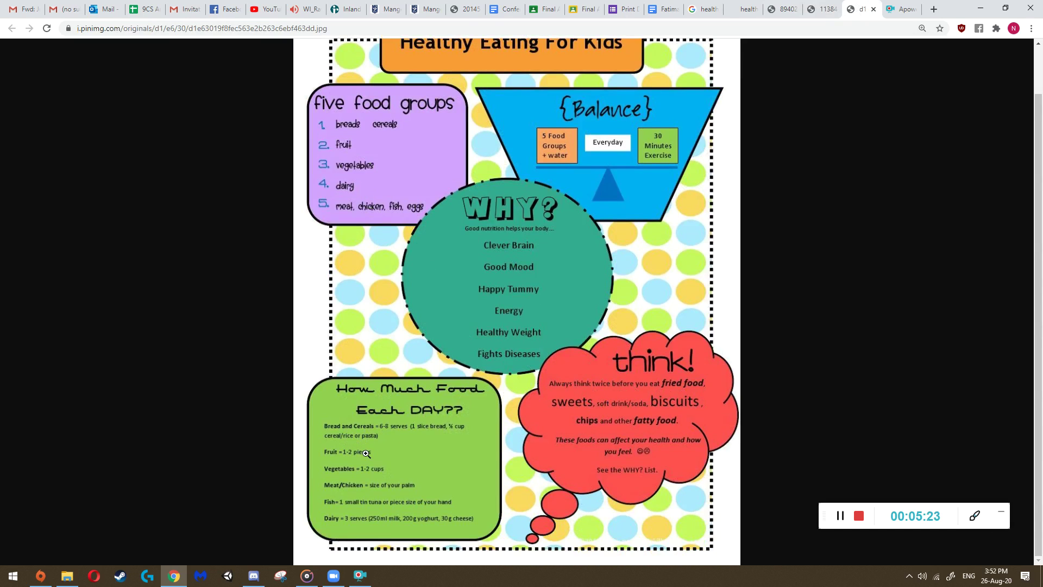
{"action": "scroll", "coordinate": [554, 93], "scroll_direction": "up", "scroll_amount": 1}
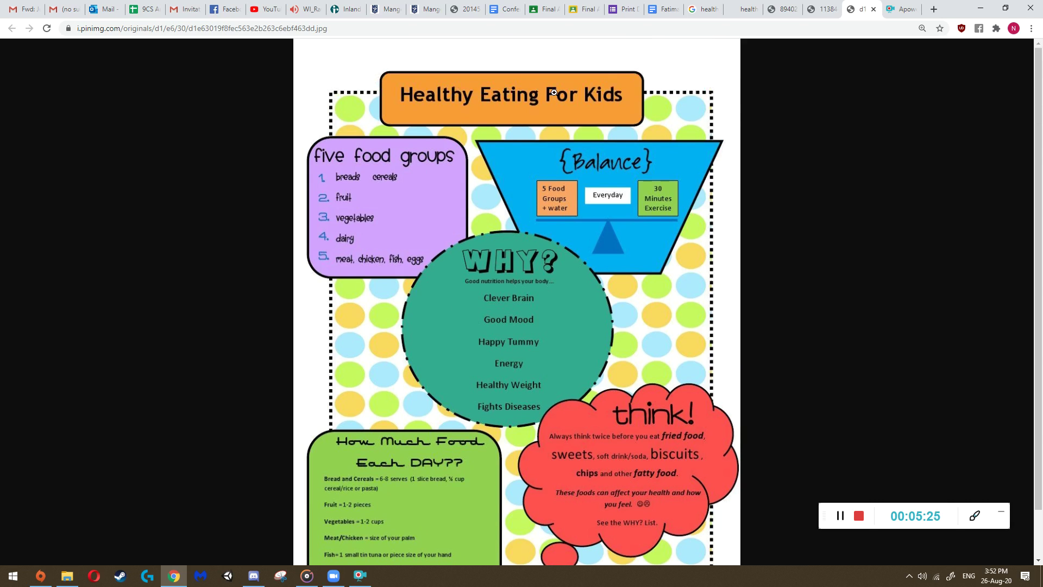
{"action": "scroll", "coordinate": [392, 339], "scroll_direction": "down", "scroll_amount": 1}
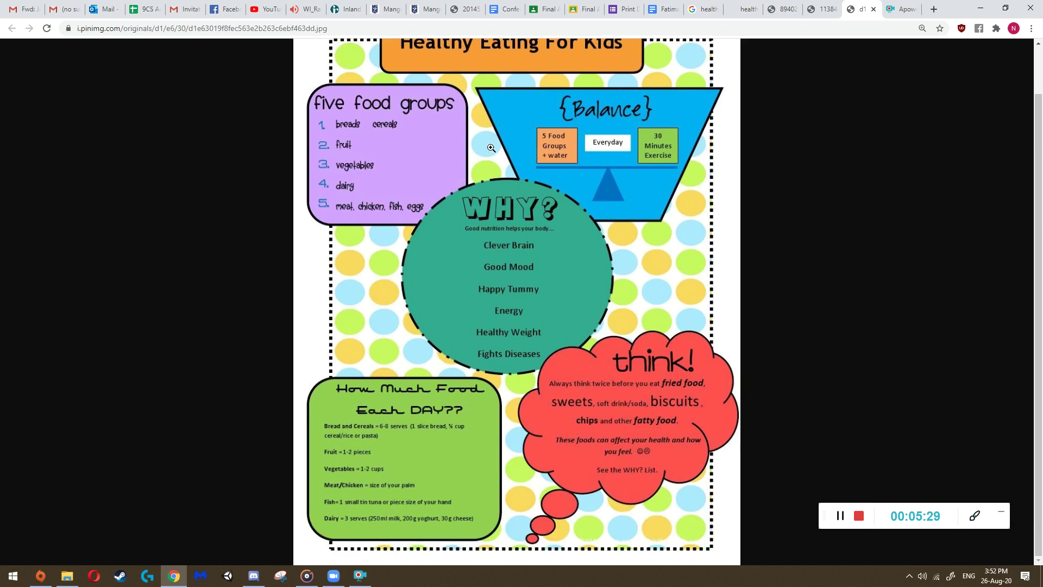
{"action": "scroll", "coordinate": [551, 321], "scroll_direction": "up", "scroll_amount": 1}
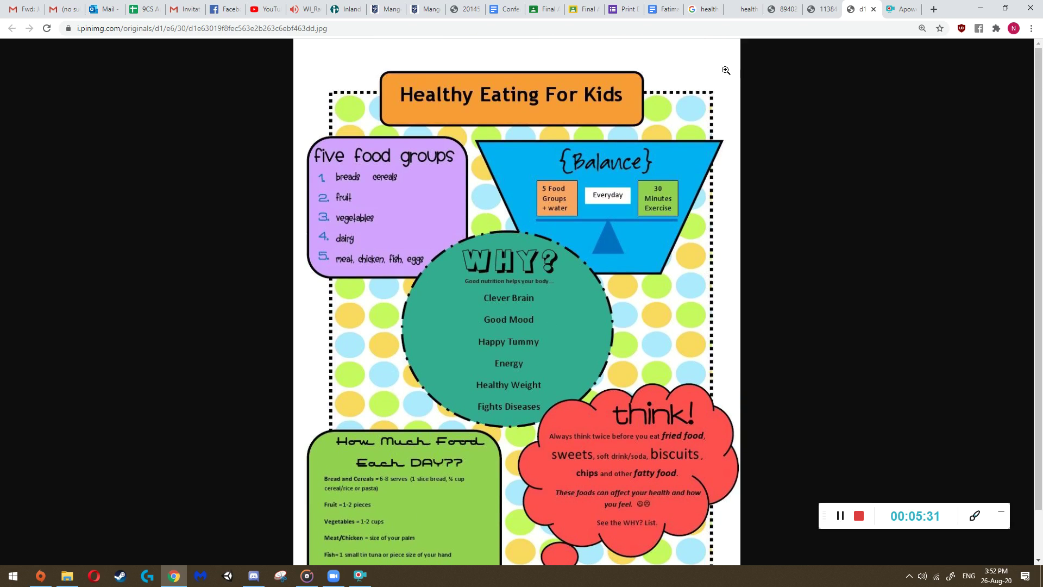
{"action": "left_click", "coordinate": [625, 9]}
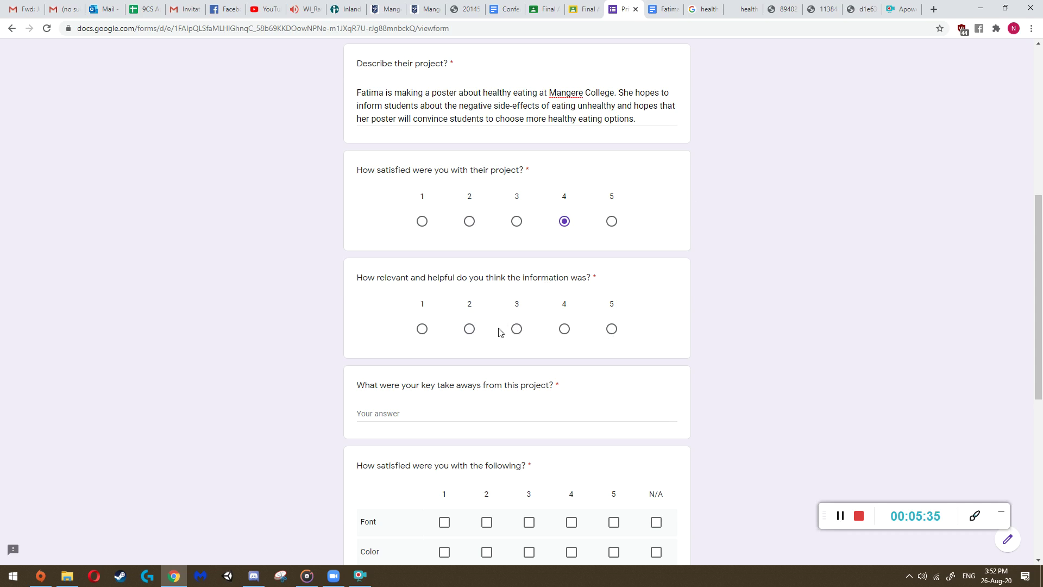
{"action": "left_click", "coordinate": [469, 328]}
- Look through the poster images again and come back to the feedback form
{"action": "left_click", "coordinate": [744, 9]}
{"action": "left_click", "coordinate": [782, 8]}
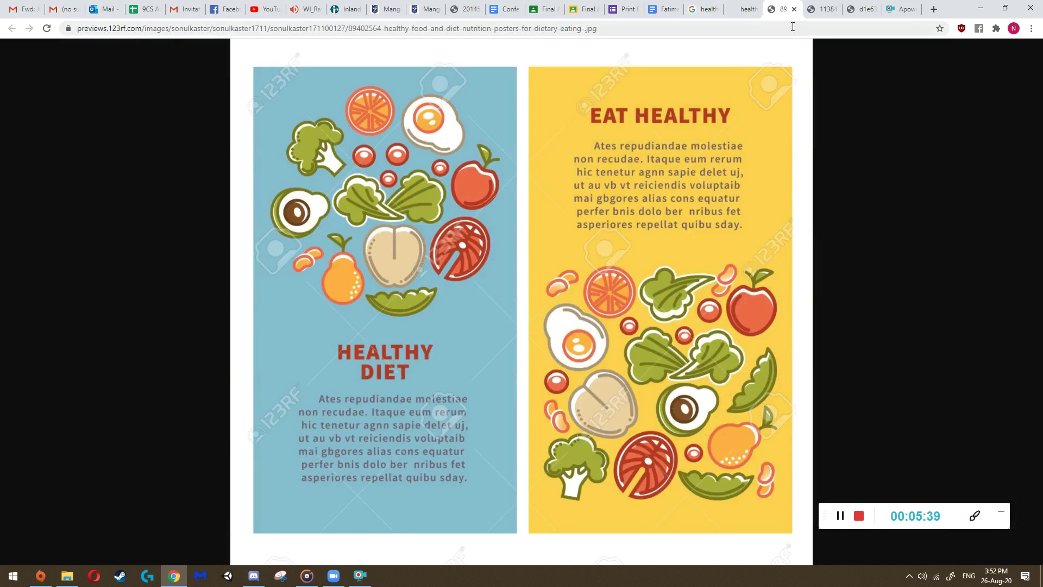
{"action": "left_click", "coordinate": [809, 7]}
{"action": "left_click", "coordinate": [747, 9]}
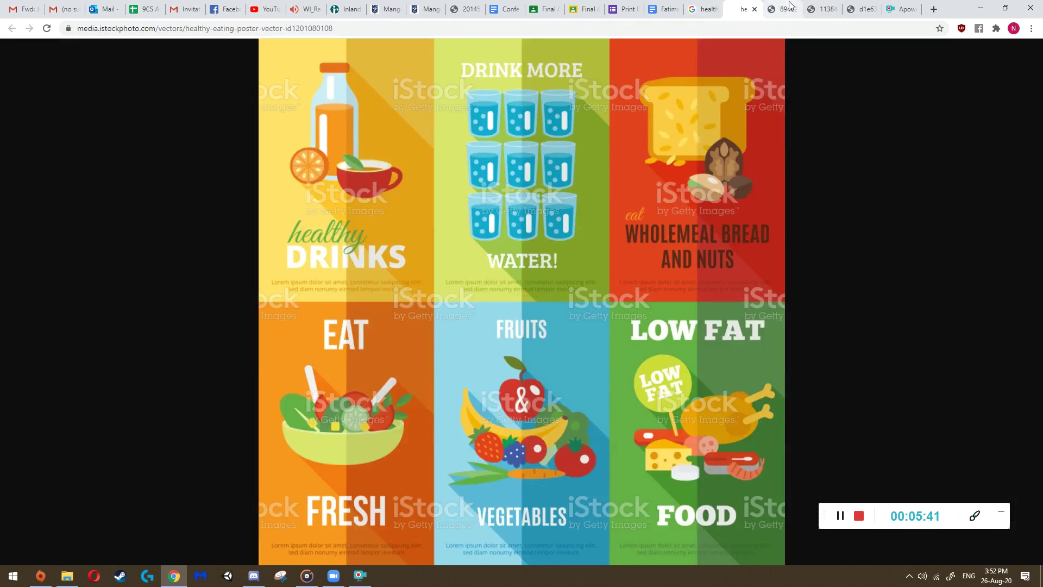
{"action": "left_click", "coordinate": [823, 7]}
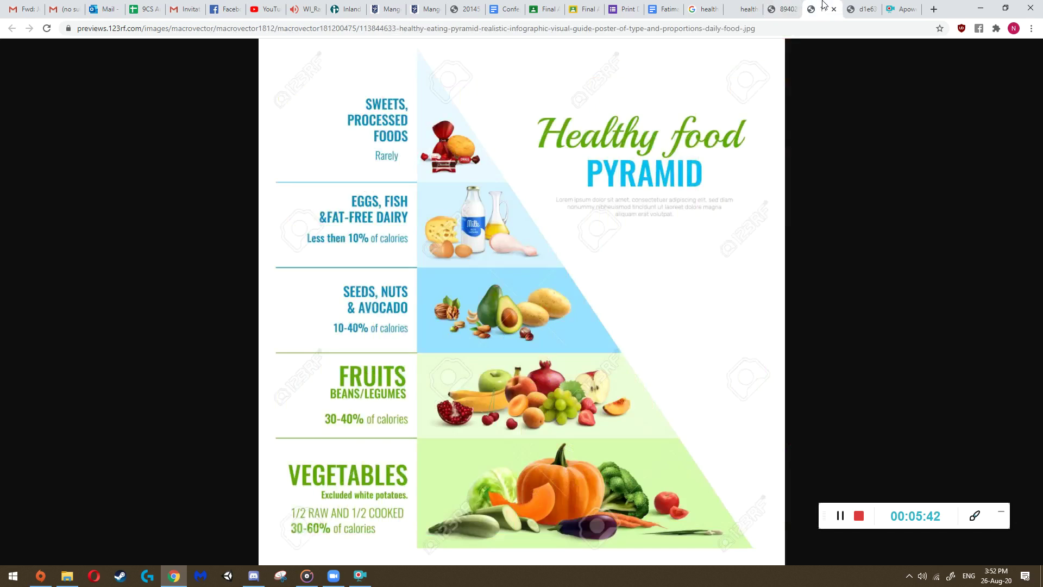
{"action": "left_click", "coordinate": [630, 6]}
- Write the take-away that the posters teach how many calories are in different types of food
{"action": "scroll", "coordinate": [541, 384], "scroll_direction": "down", "scroll_amount": 2}
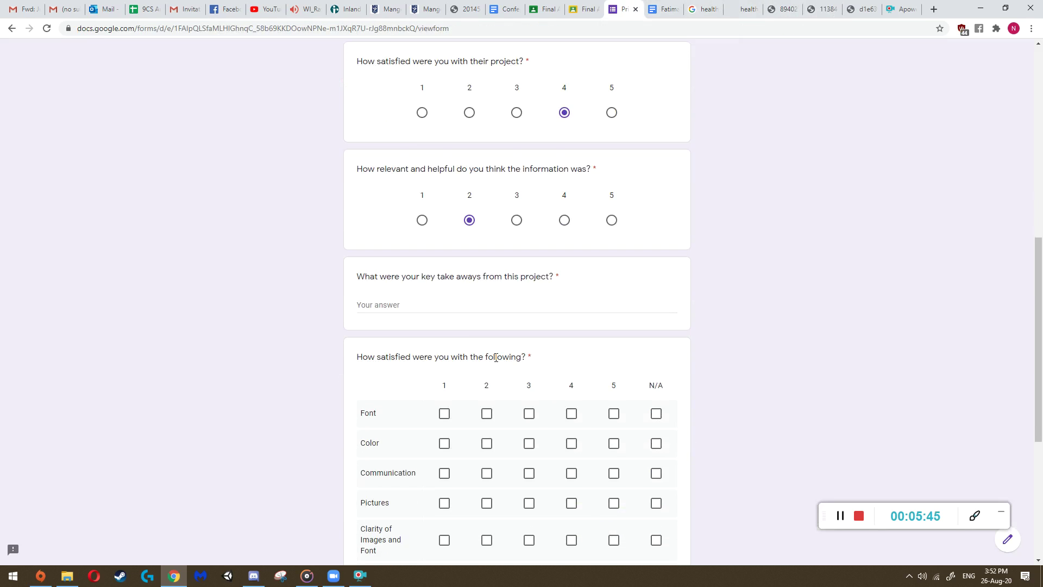
{"action": "left_click", "coordinate": [457, 307]}
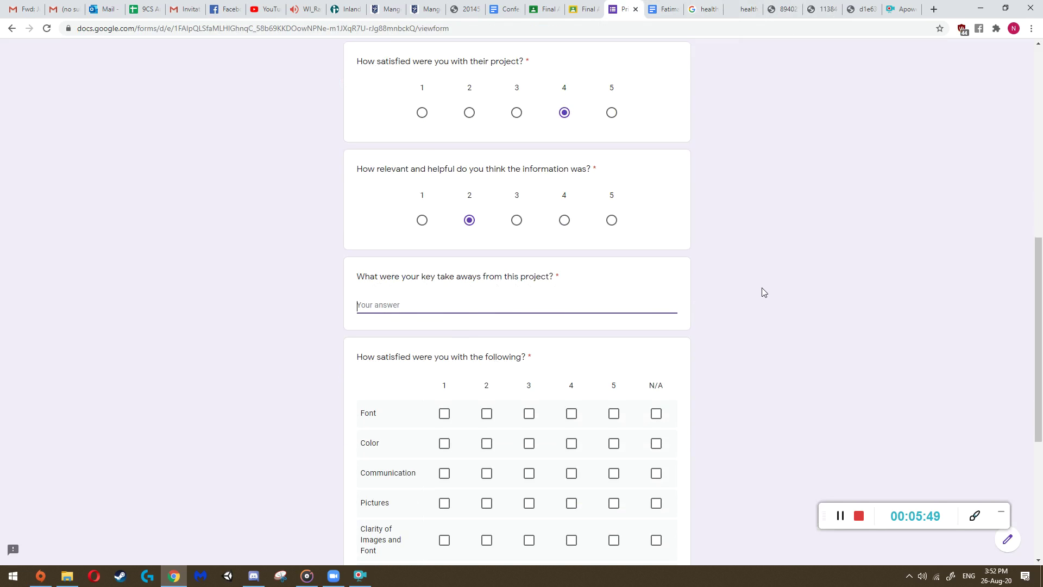
{"action": "type", "text": "Fatima's posters teache "}
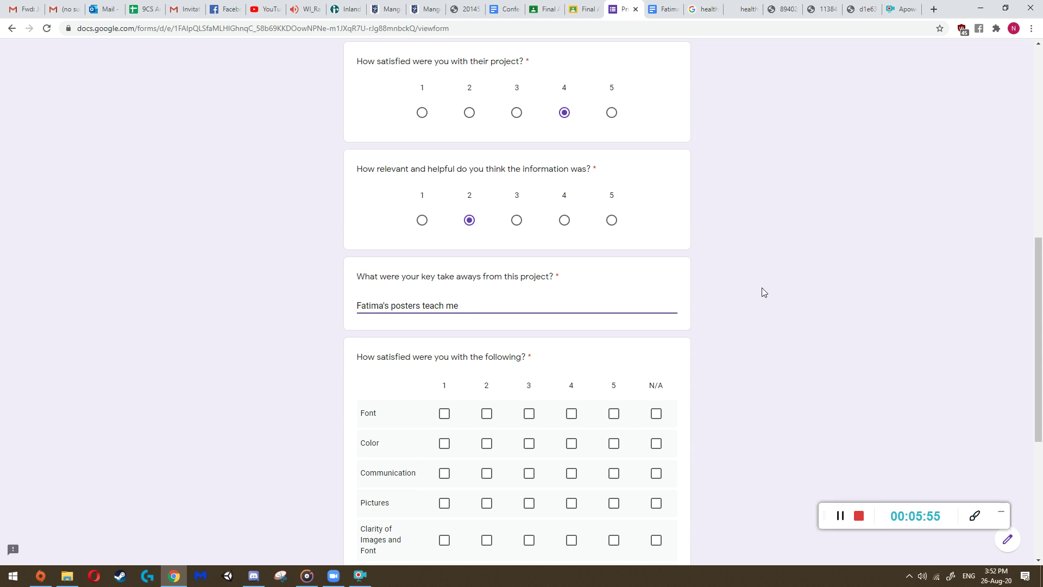
{"action": "type", "text": "me a couple of things about calories and ho"}
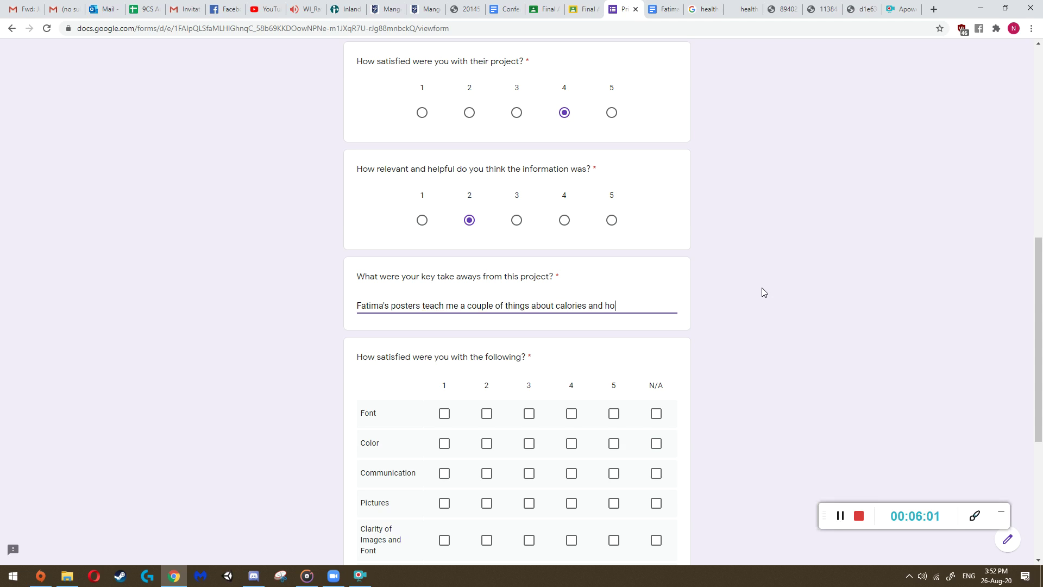
{"action": "type", "text": "w much different"}
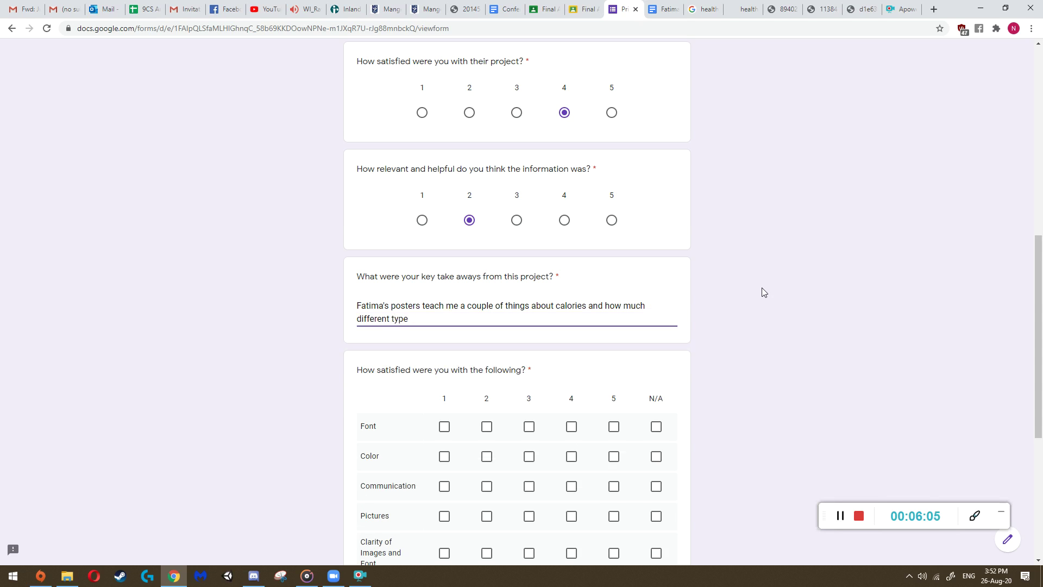
{"action": "type", "text": " type"}
{"action": "left_click", "coordinate": [458, 307], "text": "shift"}
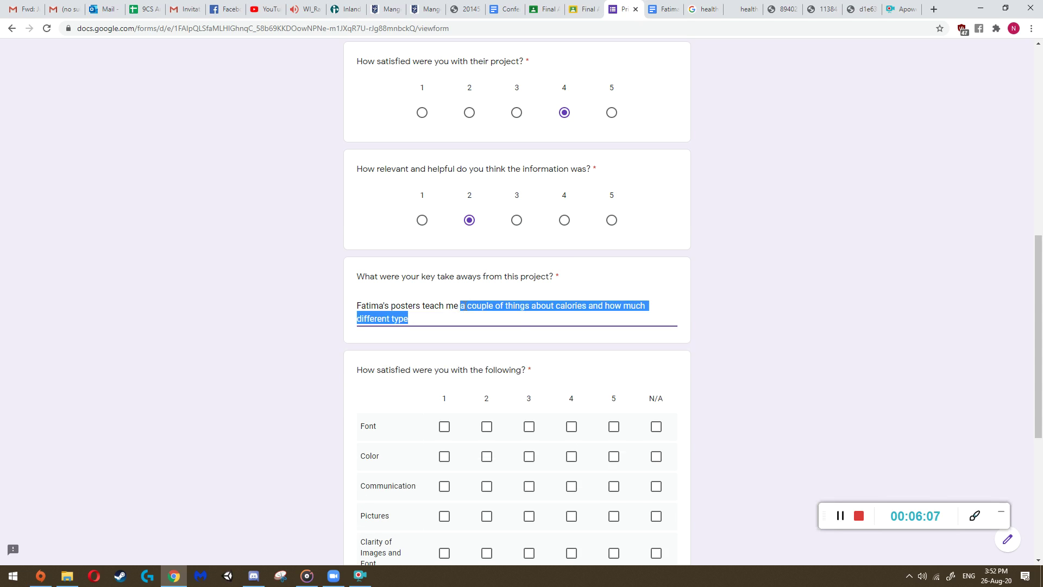
{"action": "type", "text": "how many"}
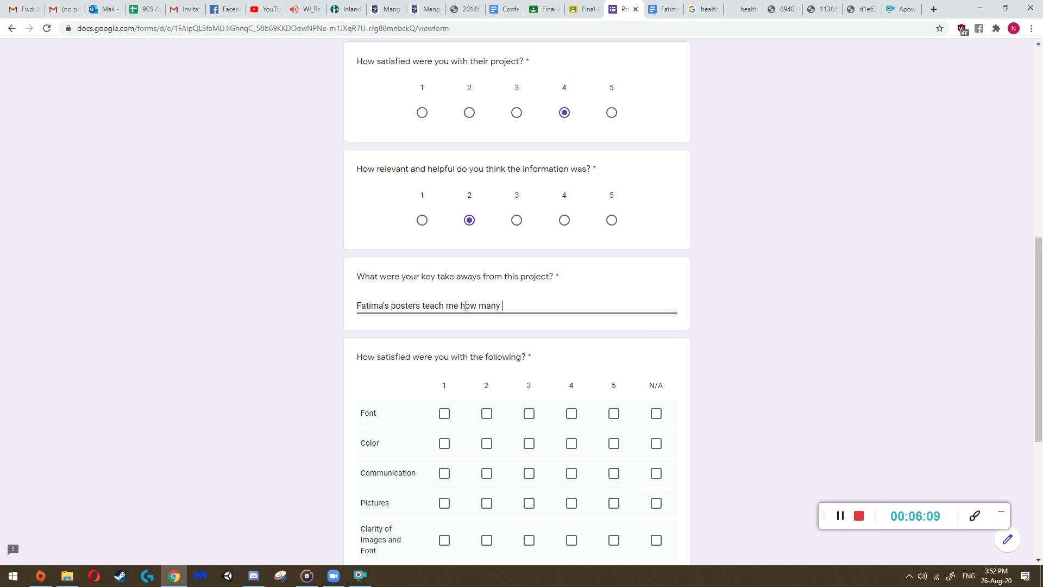
{"action": "type", "text": " calories are in "}
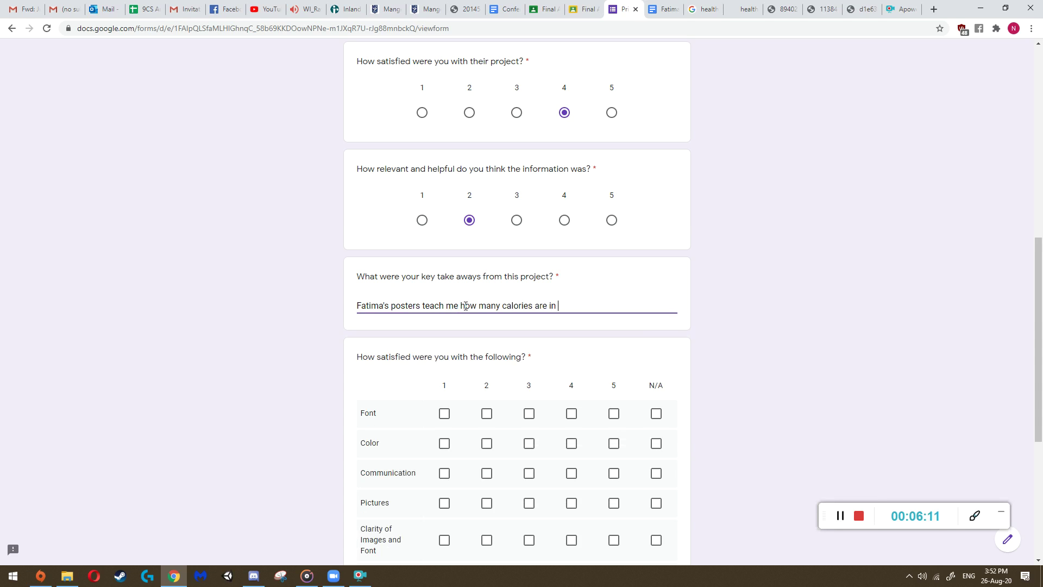
{"action": "type", "text": "different types of fo"}
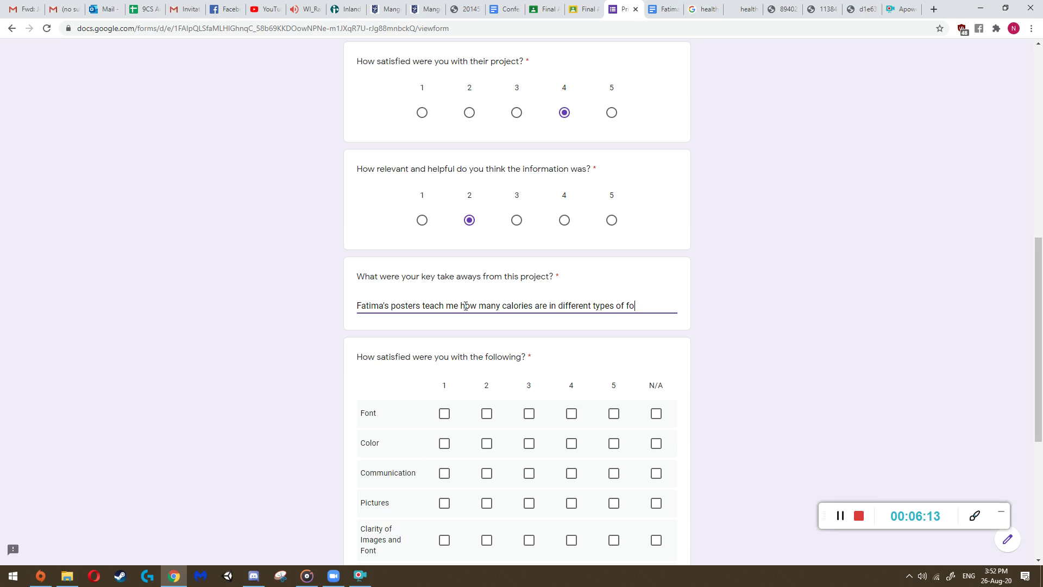
{"action": "type", "text": "od"}
- Browse the poster images for reference while writing the take-aways
{"action": "left_click", "coordinate": [783, 9]}
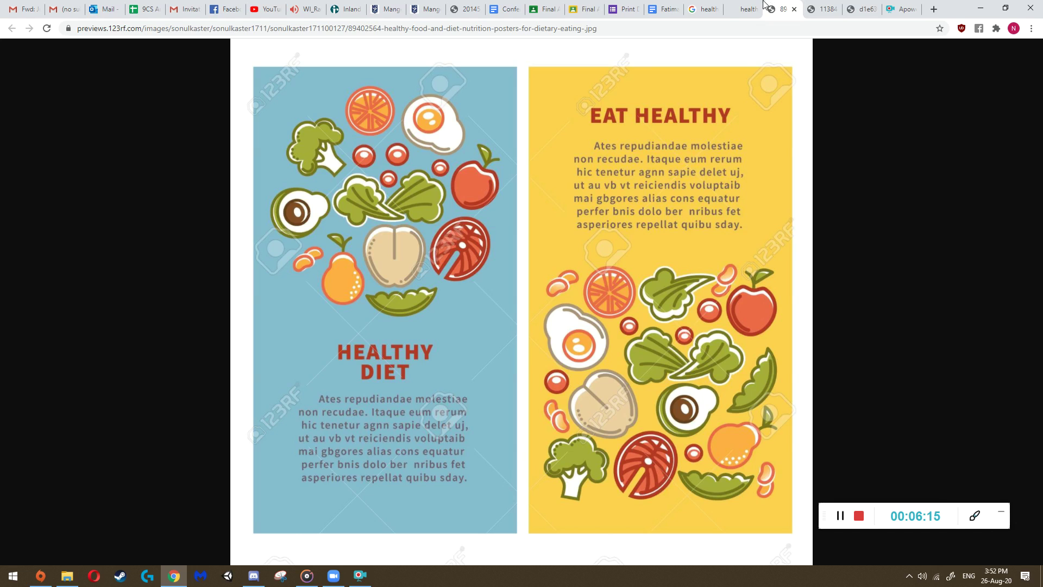
{"action": "left_click", "coordinate": [745, 8]}
{"action": "left_click", "coordinate": [820, 9]}
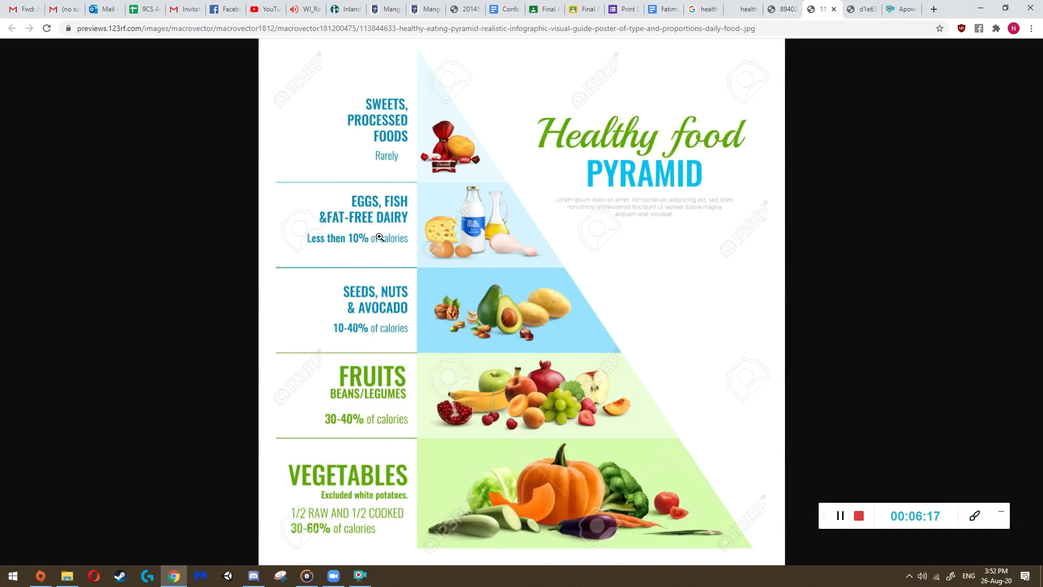
{"action": "left_click", "coordinate": [789, 8]}
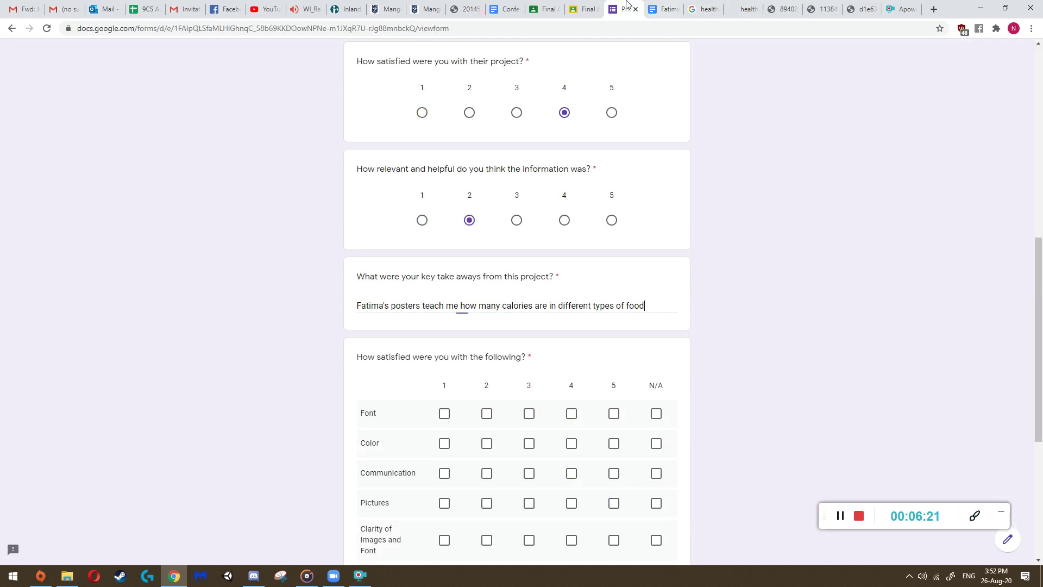
{"action": "left_click", "coordinate": [628, 9]}
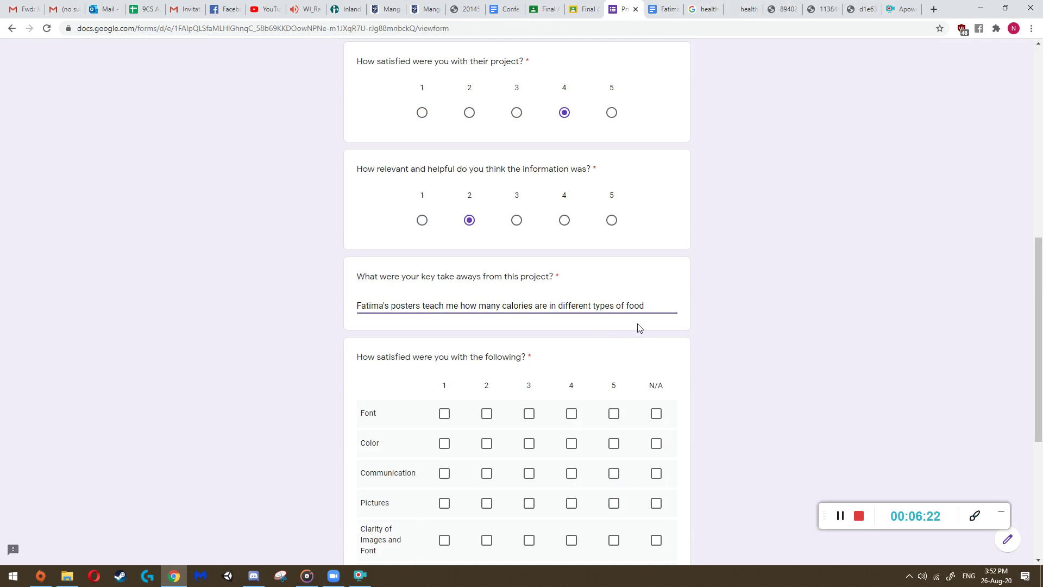
{"action": "left_click", "coordinate": [705, 8]}
- Add to the take-aways that fruits and vegetables, water and low fat foods are healthier
{"action": "left_click", "coordinate": [743, 9]}
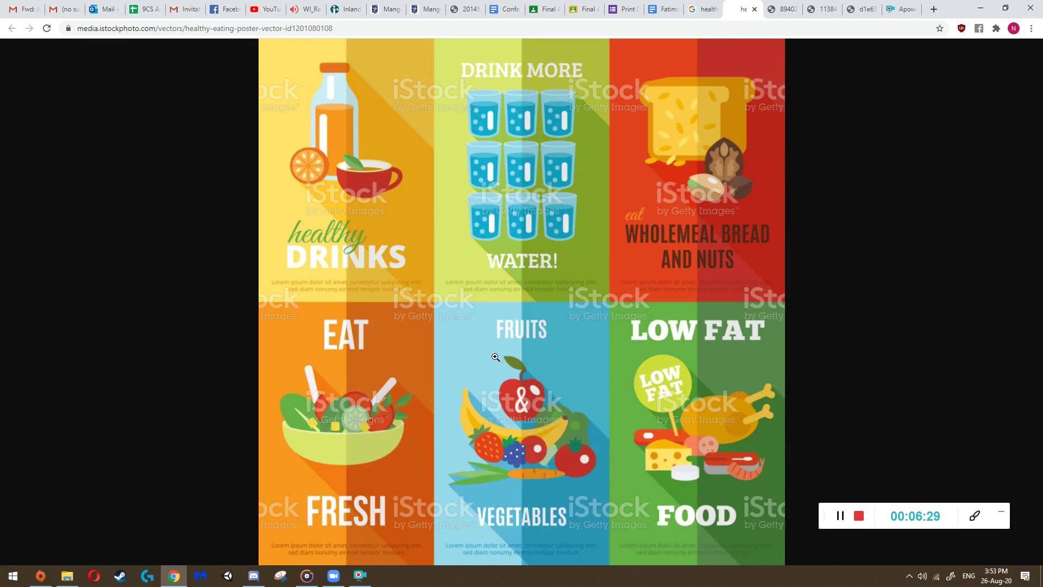
{"action": "left_click", "coordinate": [665, 9]}
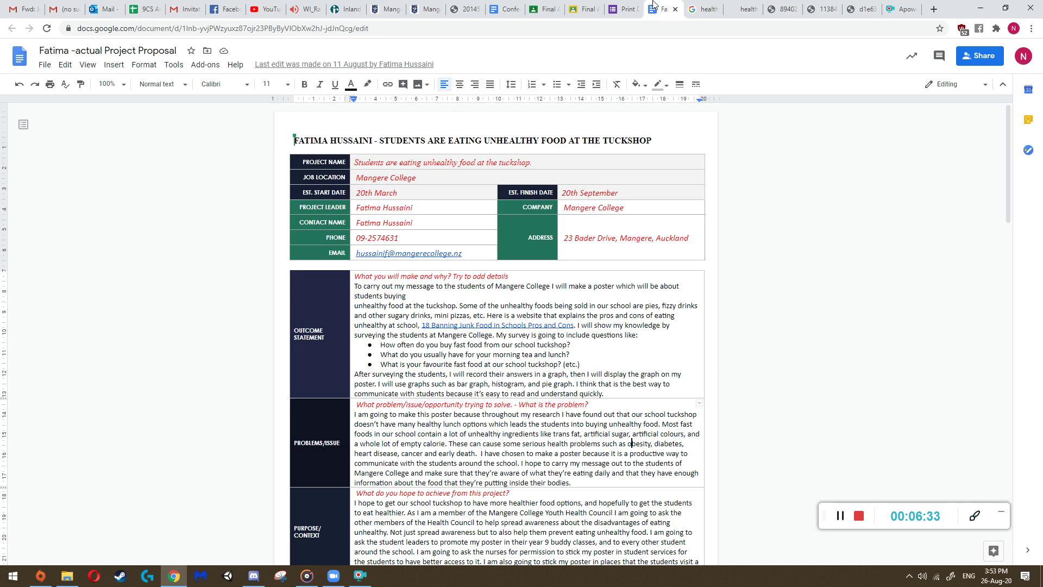
{"action": "left_click", "coordinate": [624, 8]}
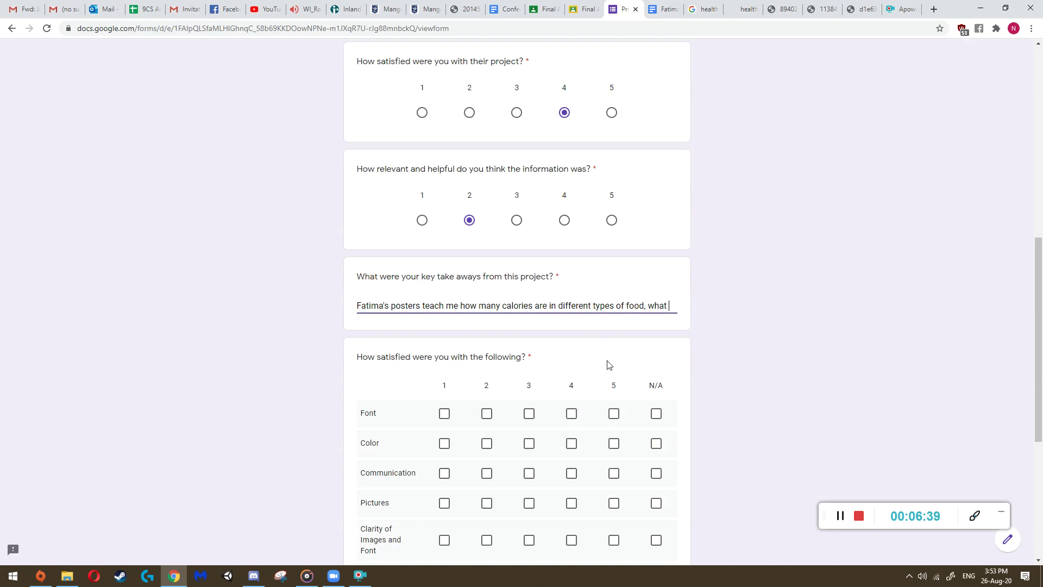
{"action": "type", "text": "types of foods ar"}
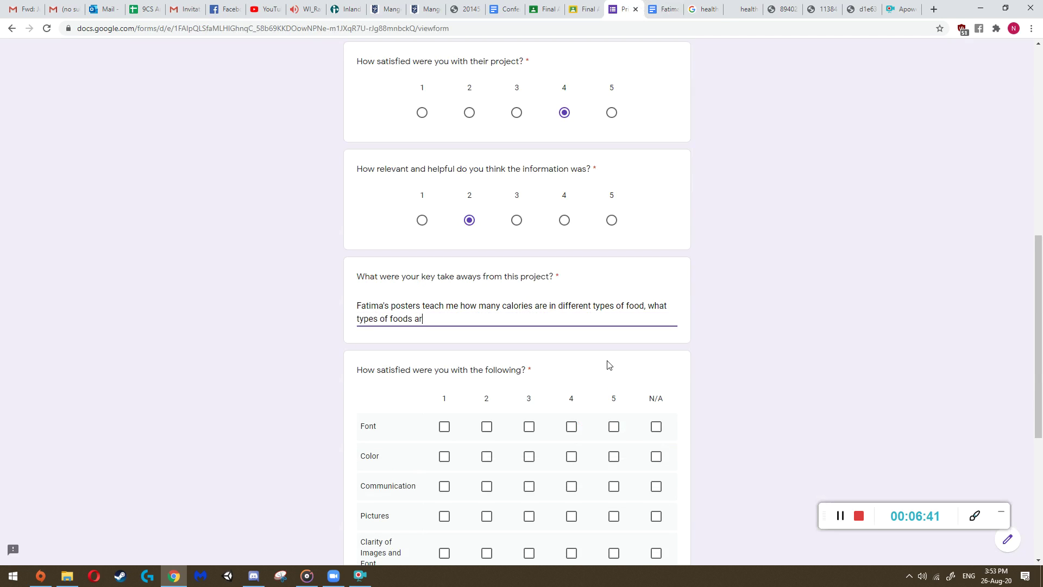
{"action": "type", "text": "e more healthy (fruits and v"}
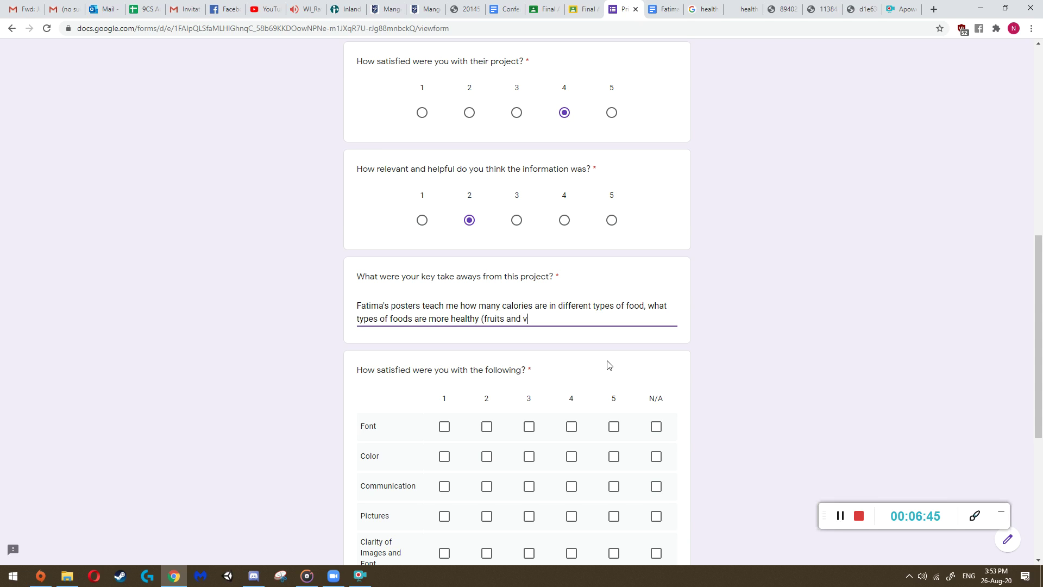
{"action": "type", "text": "egetables,"}
{"action": "type", "text": " ea"}
{"action": "key", "text": "BackSpace"}
{"action": "type", "text": "water, low fat foods"}
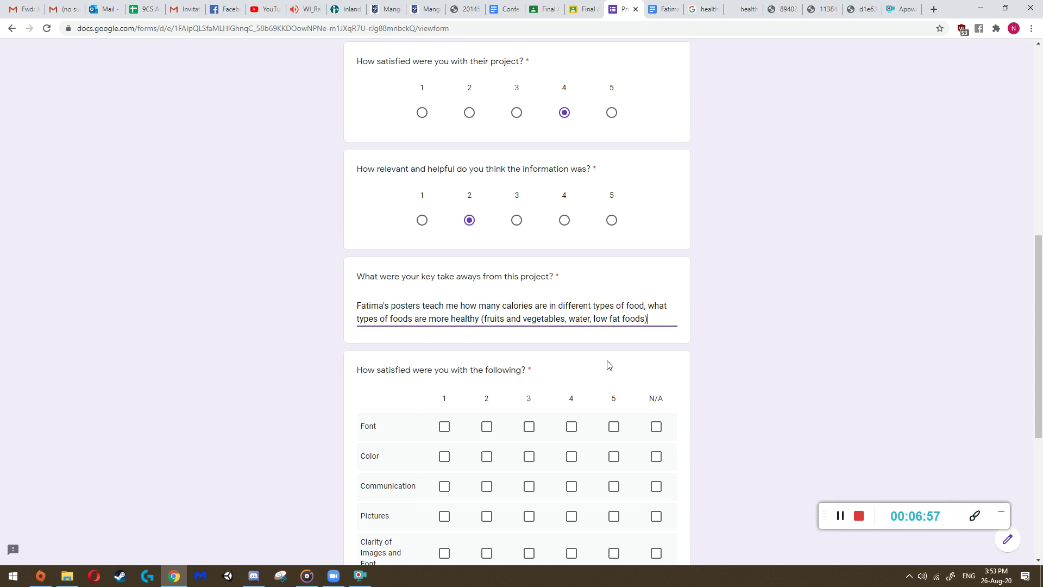
{"action": "type", "text": ") and"}
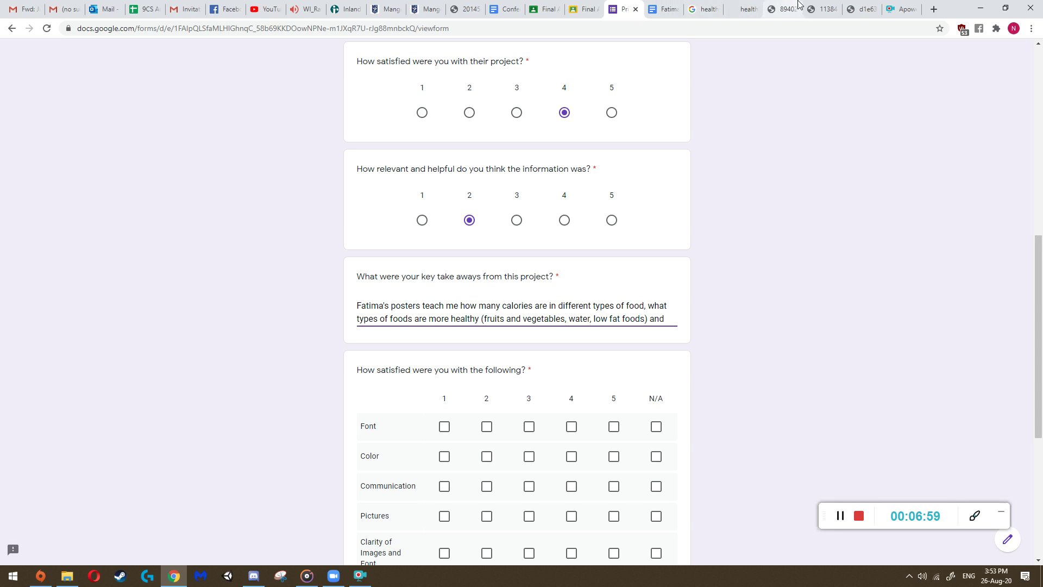
{"action": "left_click", "coordinate": [782, 9]}
{"action": "left_click", "coordinate": [850, 9]}
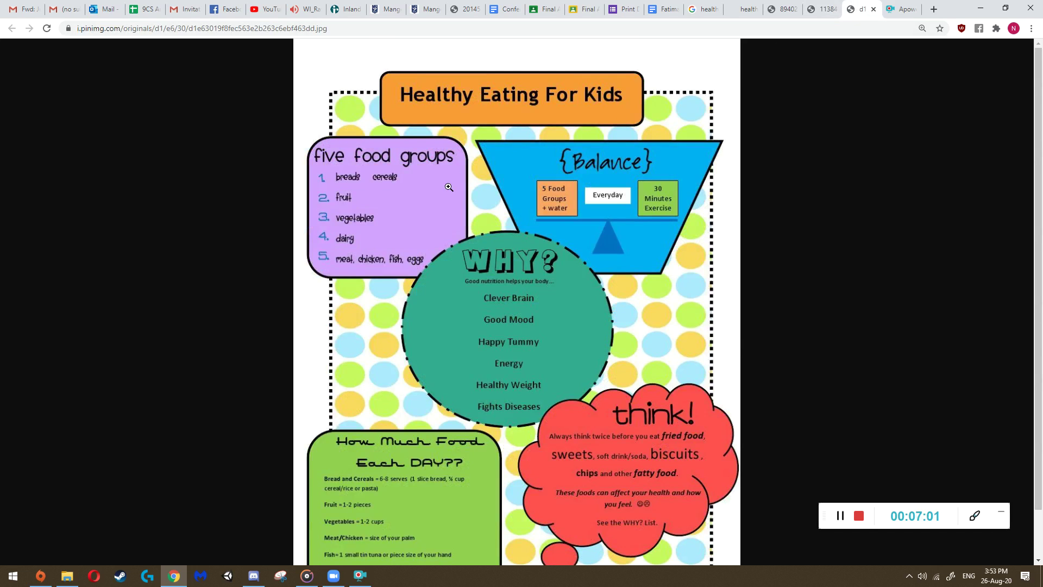
{"action": "scroll", "coordinate": [424, 260], "scroll_direction": "down", "scroll_amount": 2}
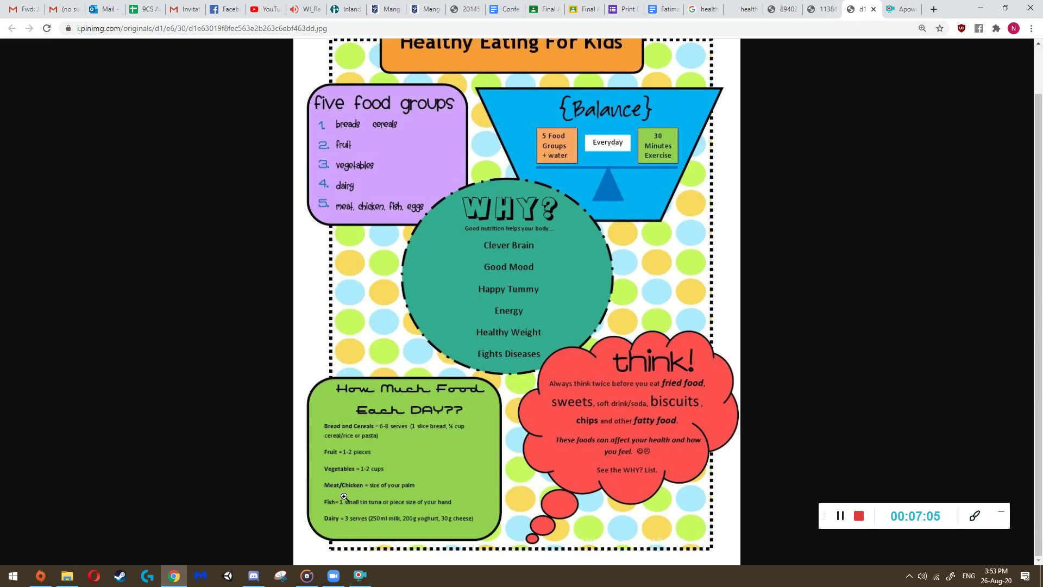
- Add the amounts of vegetables, meat and fruit to eat each day to the take-aways
{"action": "left_click", "coordinate": [627, 7]}
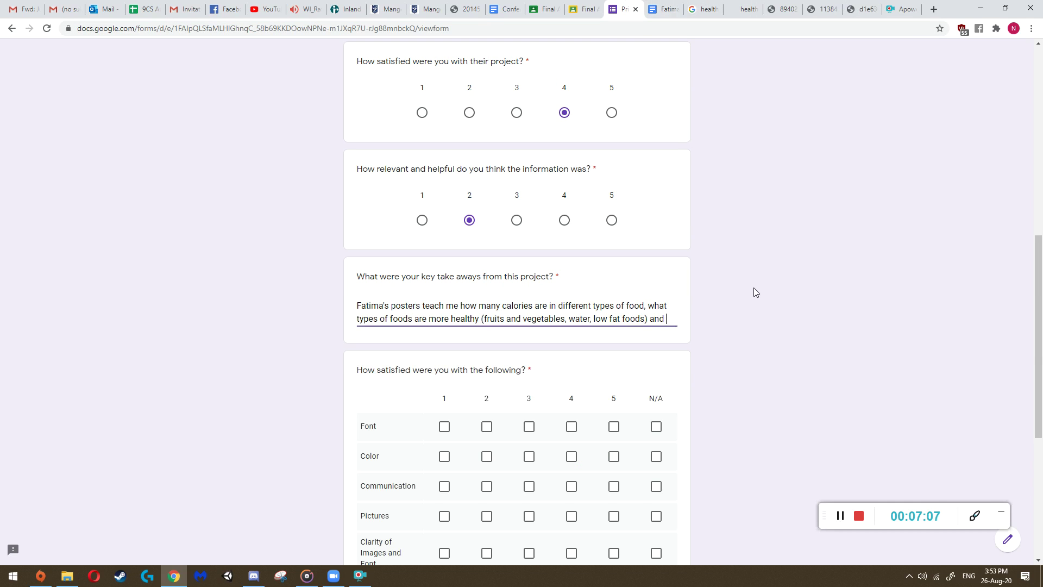
{"action": "type", "text": "the amount"}
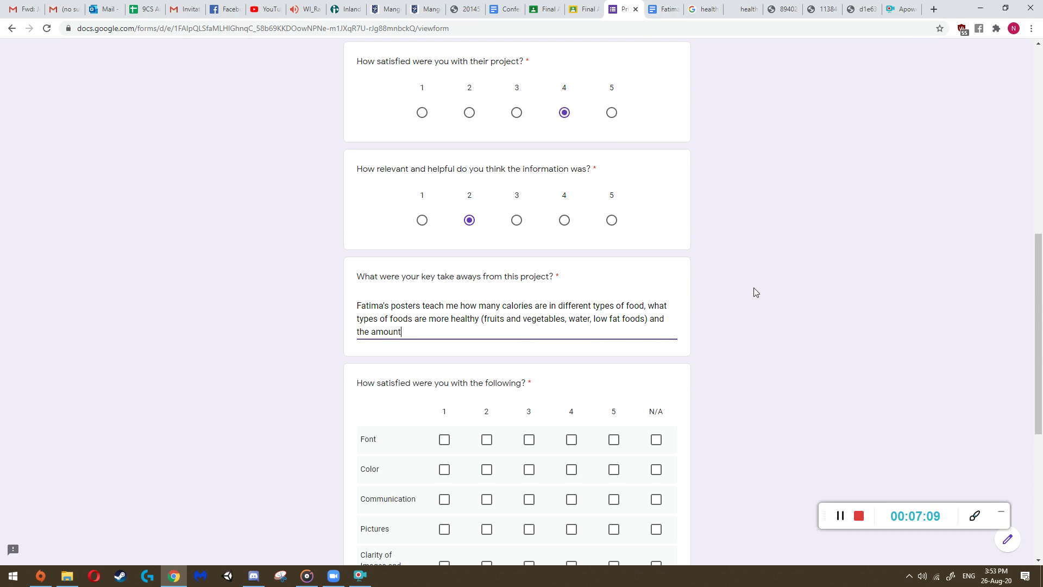
{"action": "type", "text": " of diff"}
{"action": "key", "text": "BackSpace"}
{"action": "key", "text": "BackSpace"}
{"action": "type", "text": "vegetables, meat and fruit t"}
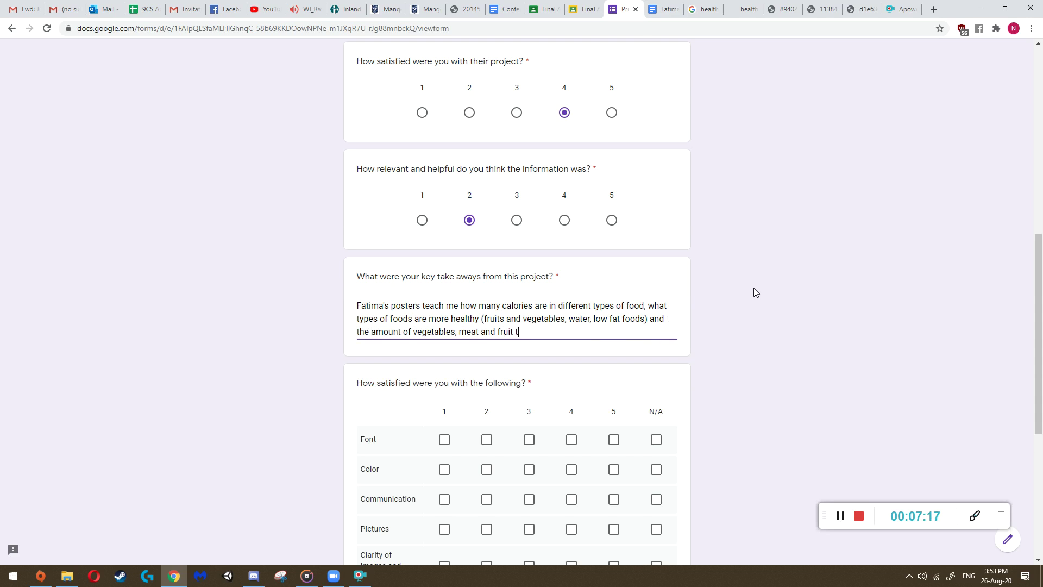
{"action": "type", "text": "o eat each day. But most of th"}
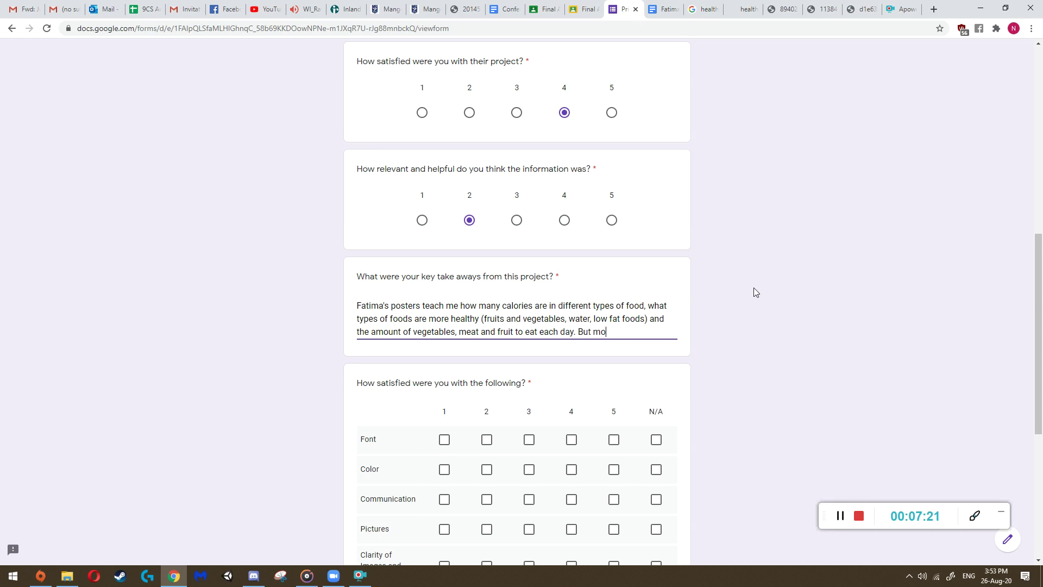
- Note three posters lack school healthy-eating advice and could be clearer; one has no healthy-eating information
{"action": "key", "text": "BackSpace"}
{"action": "key", "text": "BackSpace"}
{"action": "key", "text": "BackSpace"}
{"action": "key", "text": "BackSpace"}
{"action": "key", "text": "BackSpace"}
{"action": "key", "text": "BackSpace"}
{"action": "key", "text": "BackSpace"}
{"action": "key", "text": "BackSpace"}
{"action": "key", "text": "BackSpace"}
{"action": "key", "text": "BackSpace"}
{"action": "type", "text": "three of the posters don't have "}
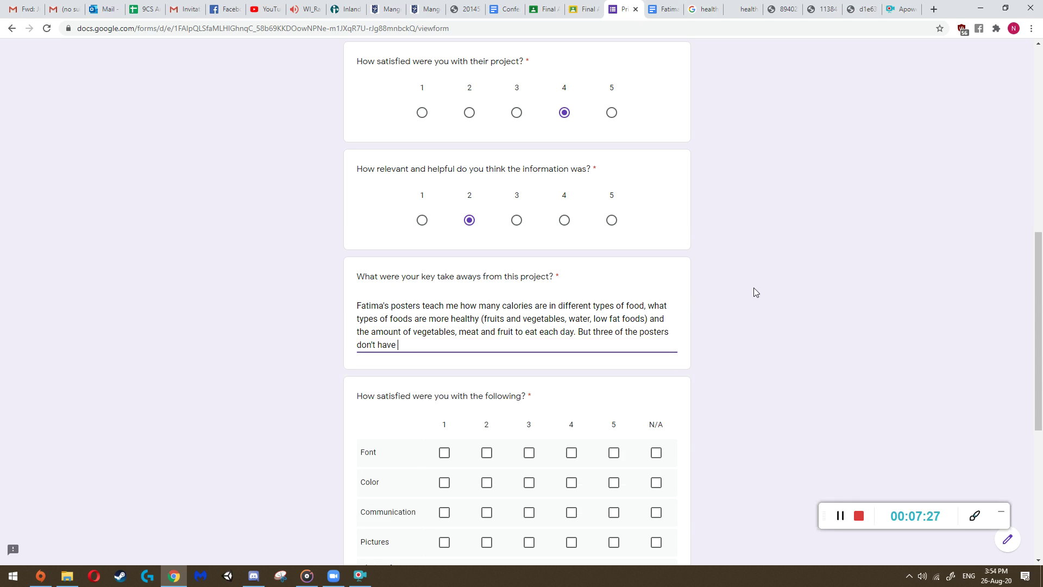
{"action": "type", "text": "information about"}
{"action": "key", "text": "BackSpace"}
{"action": "key", "text": "BackSpace"}
{"action": "key", "text": "BackSpace"}
{"action": "key", "text": "BackSpace"}
{"action": "key", "text": "BackSpace"}
{"action": "key", "text": "BackSpace"}
{"action": "key", "text": "BackSpace"}
{"action": "key", "text": "BackSpace"}
{"action": "key", "text": "BackSpace"}
{"action": "key", "text": "BackSpace"}
{"action": "key", "text": "BackSpace"}
{"action": "key", "text": "BackSpace"}
{"action": "key", "text": "BackSpace"}
{"action": "key", "text": "BackSpace"}
{"action": "key", "text": "BackSpace"}
{"action": "key", "text": "BackSpace"}
{"action": "key", "text": "BackSpace"}
{"action": "key", "text": "BackSpace"}
{"action": "key", "text": "BackSpace"}
{"action": "key", "text": "BackSpace"}
{"action": "key", "text": "BackSpace"}
{"action": "type", "text": "oesn't have enough information to tel"}
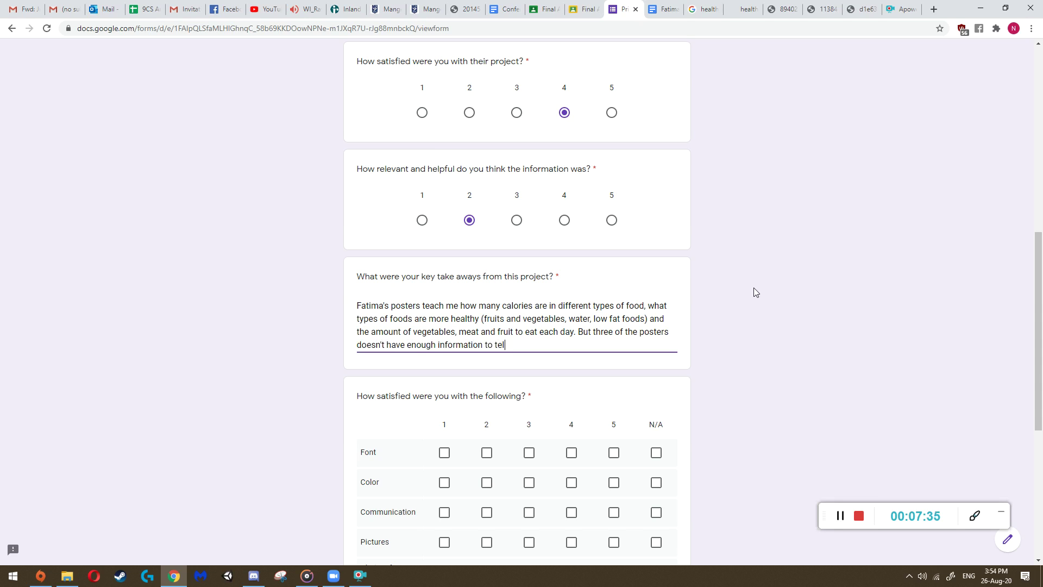
{"action": "type", "text": "l me what I could do to eat healthy"}
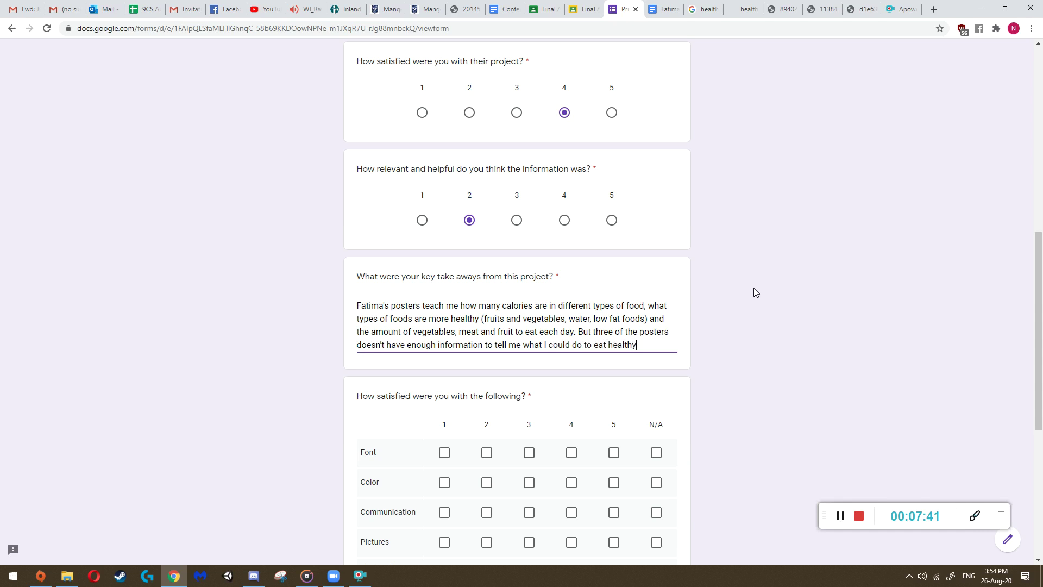
{"action": "type", "text": " at schoo"}
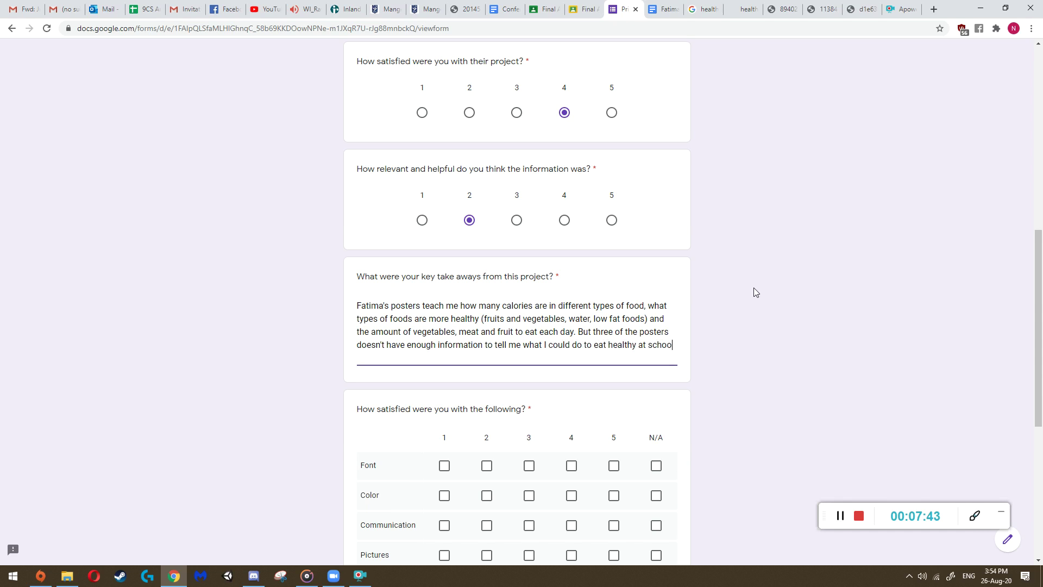
{"action": "type", "text": "l, and what"}
{"action": "key", "text": "BackSpace"}
{"action": "key", "text": "BackSpace"}
{"action": "key", "text": "BackSpace"}
{"action": "key", "text": "BackSpace"}
{"action": "key", "text": "BackSpace"}
{"action": "type", "text": "."}
{"action": "type", "text": " This could be more cl"}
{"action": "type", "text": "ear "}
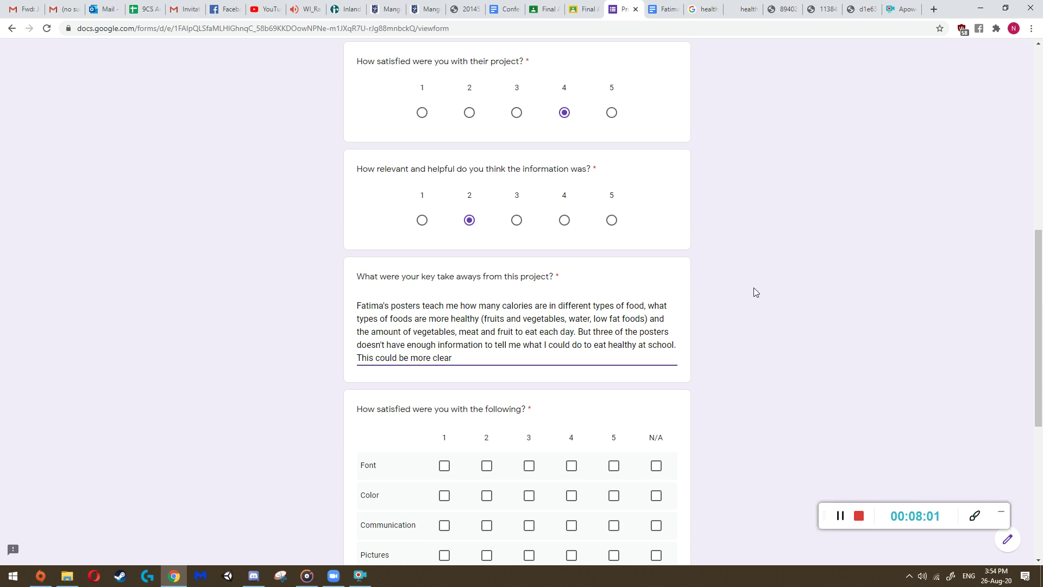
{"action": "type", "text": " Some posters,"}
{"action": "key", "text": "BackSpace"}
{"action": "key", "text": "BackSpace"}
{"action": "key", "text": "BackSpace"}
{"action": "key", "text": "BackSpace"}
{"action": "key", "text": "BackSpace"}
{"action": "key", "text": "BackSpace"}
{"action": "key", "text": "BackSpace"}
{"action": "key", "text": "BackSpace"}
{"action": "key", "text": "BackSpace"}
{"action": "key", "text": "BackSpace"}
{"action": "key", "text": "BackSpace"}
{"action": "type", "text": "One poster, does not have any in"}
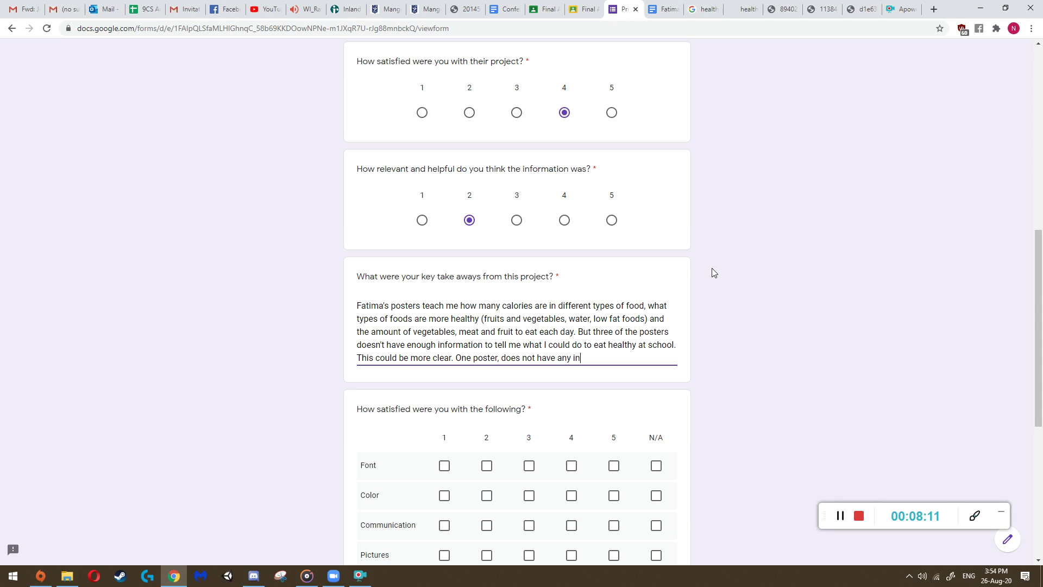
{"action": "type", "text": "formation at all abou"}
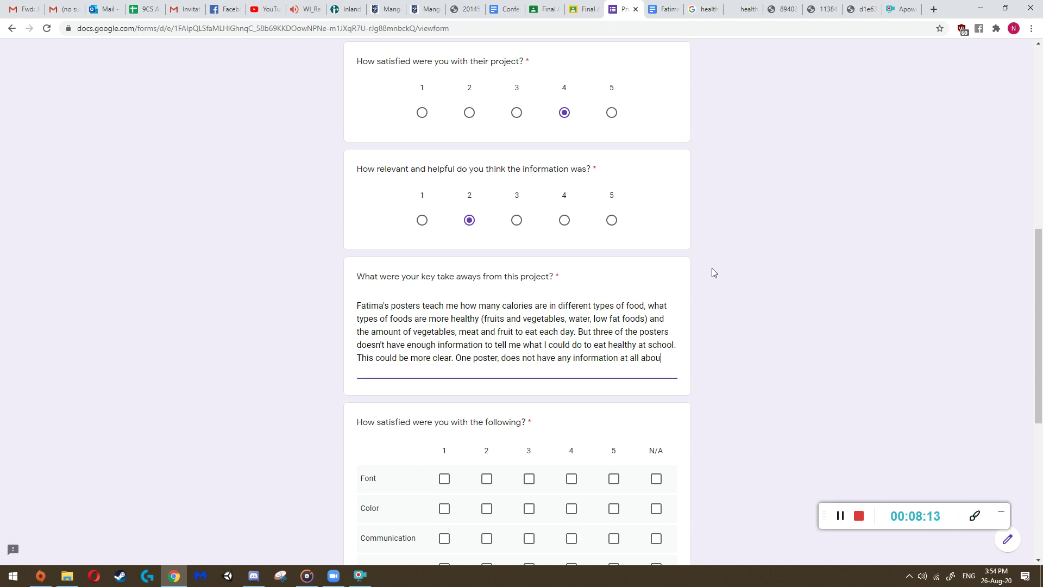
{"action": "type", "text": "t healthy eating,"}
- Recheck the food pyramid, Kids, Healthy Diet and iStock poster images before continuing the answer
{"action": "left_click", "coordinate": [818, 9]}
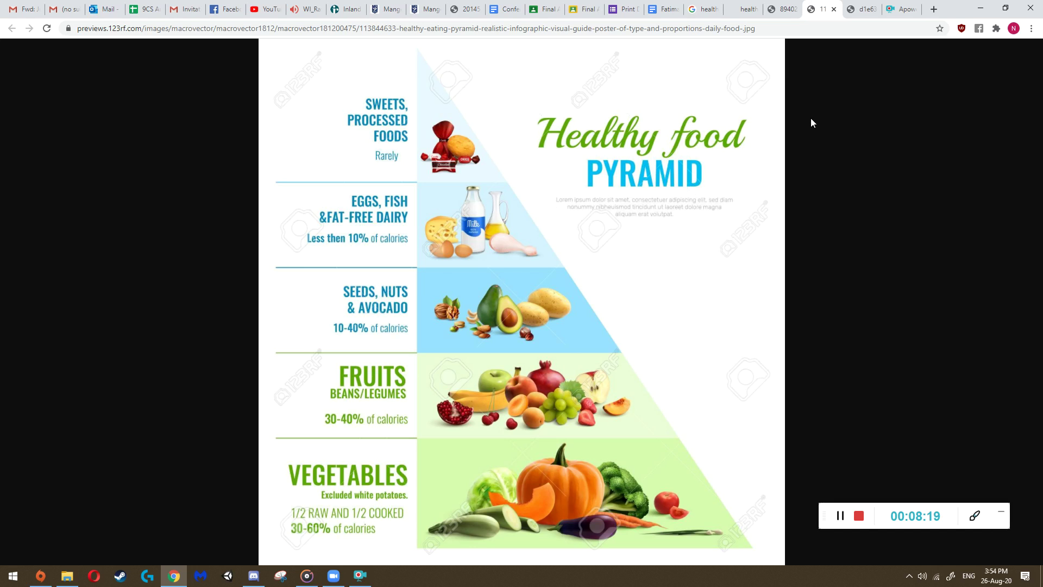
{"action": "left_click", "coordinate": [862, 10]}
{"action": "left_click", "coordinate": [821, 9]}
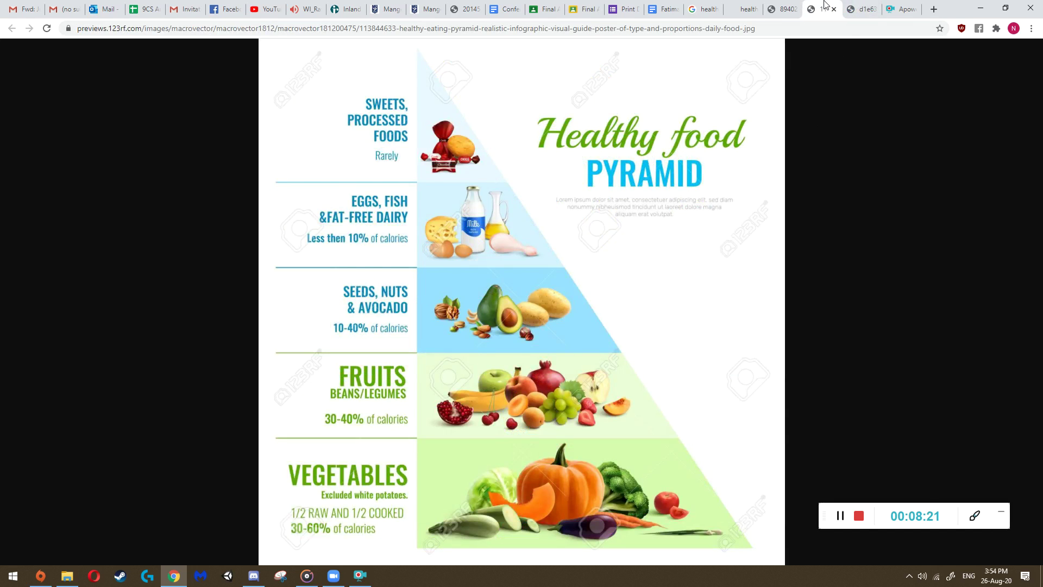
{"action": "left_click", "coordinate": [794, 5]}
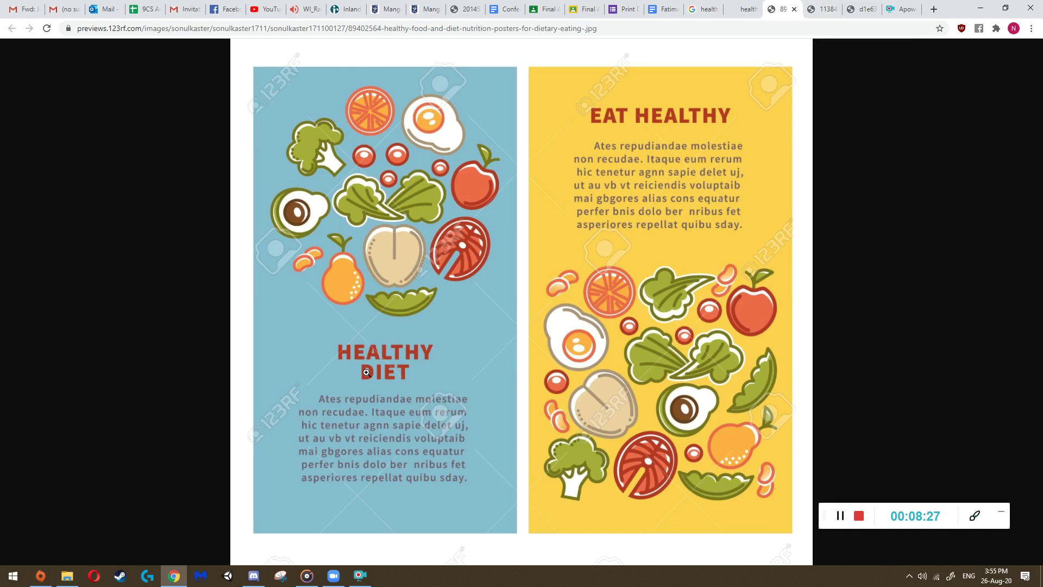
{"action": "left_click", "coordinate": [745, 9]}
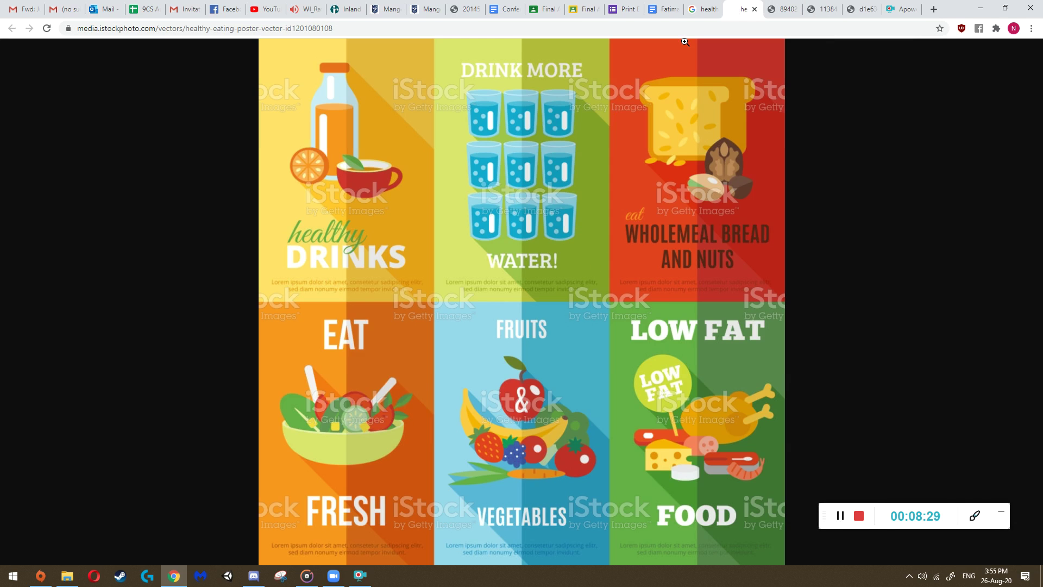
{"action": "left_click", "coordinate": [665, 9]}
{"action": "left_click", "coordinate": [622, 9]}
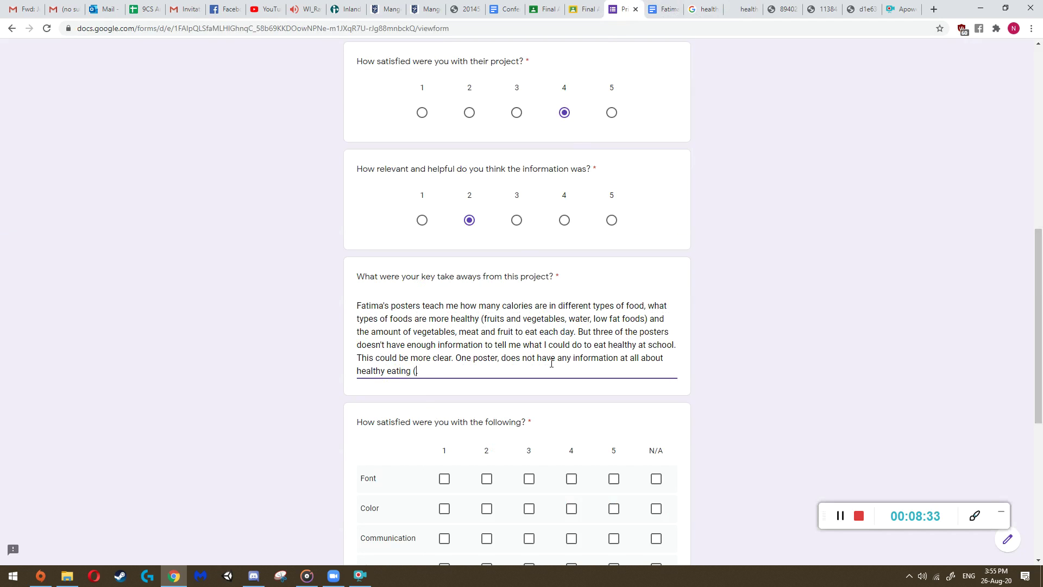
- Identify it as the two-sided poster with blue-green and orange backgrounds
{"action": "type", "text": "This is the poster with two"}
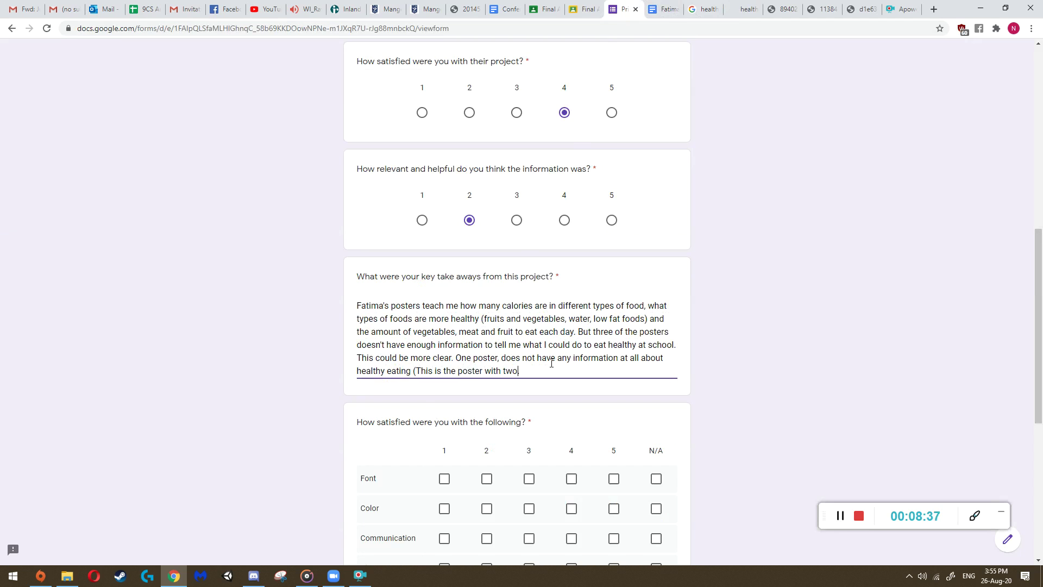
{"action": "left_click", "coordinate": [777, 9]}
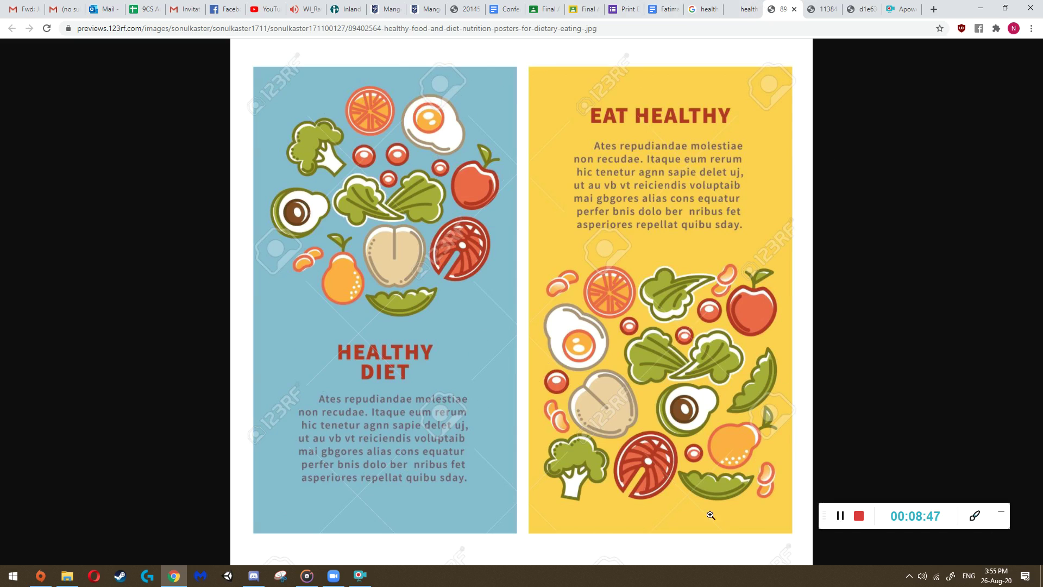
{"action": "left_click", "coordinate": [625, 9]}
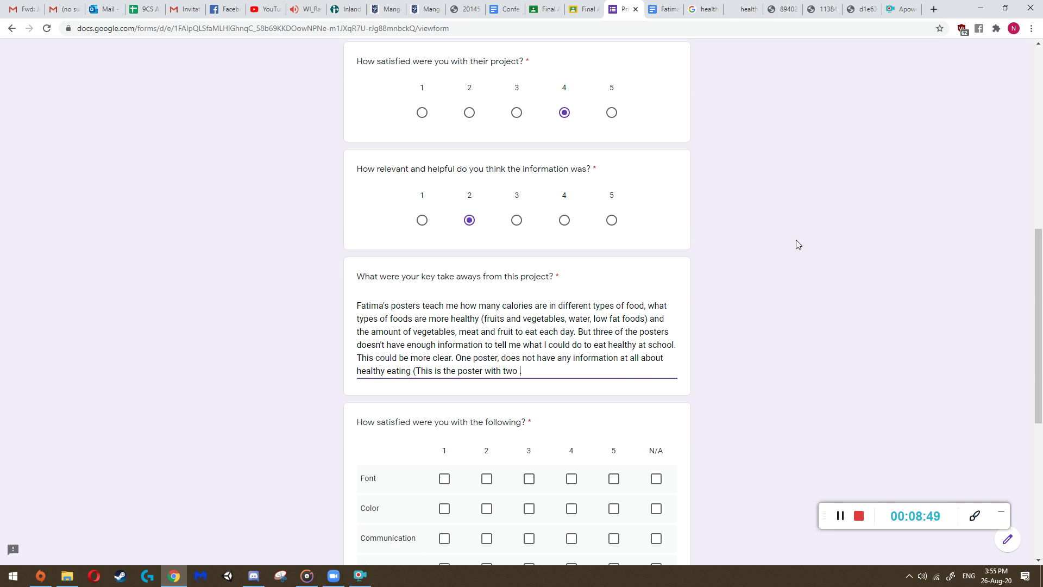
{"action": "type", "text": "s"}
{"action": "type", "text": "ides, one with a blue-g"}
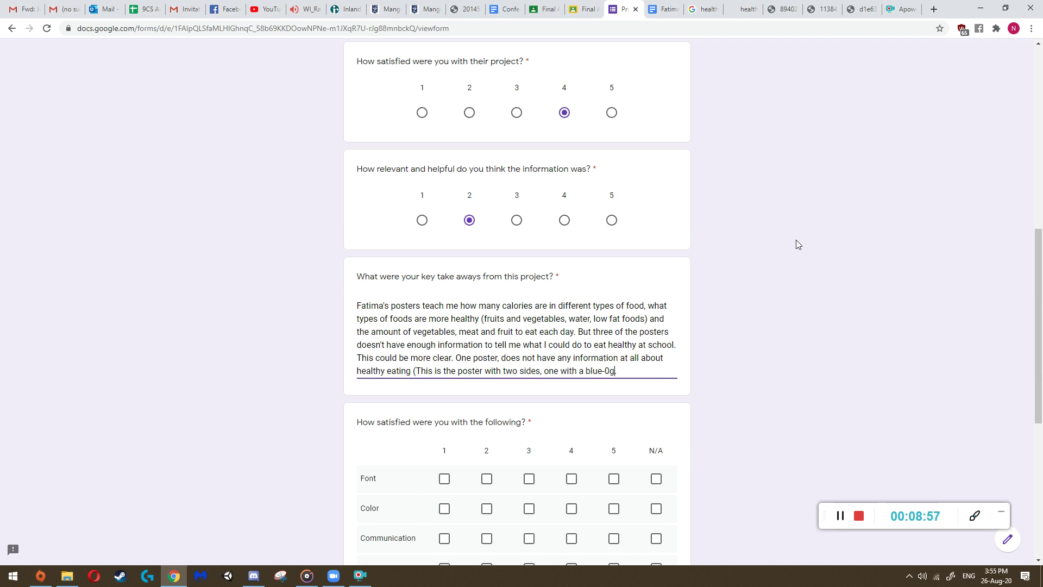
{"action": "type", "text": "reen background and"}
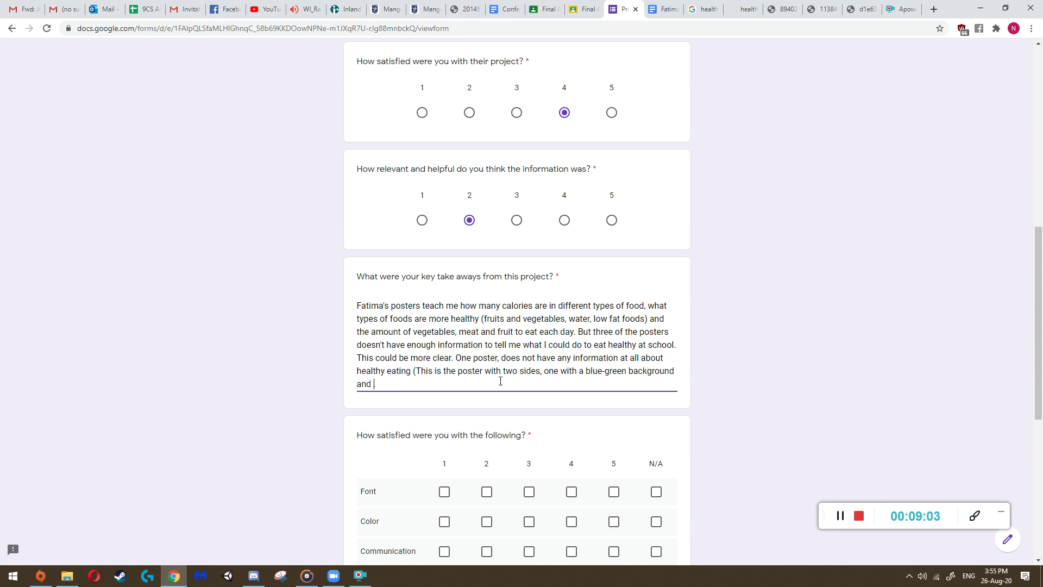
{"action": "type", "text": " another with an orange background"}
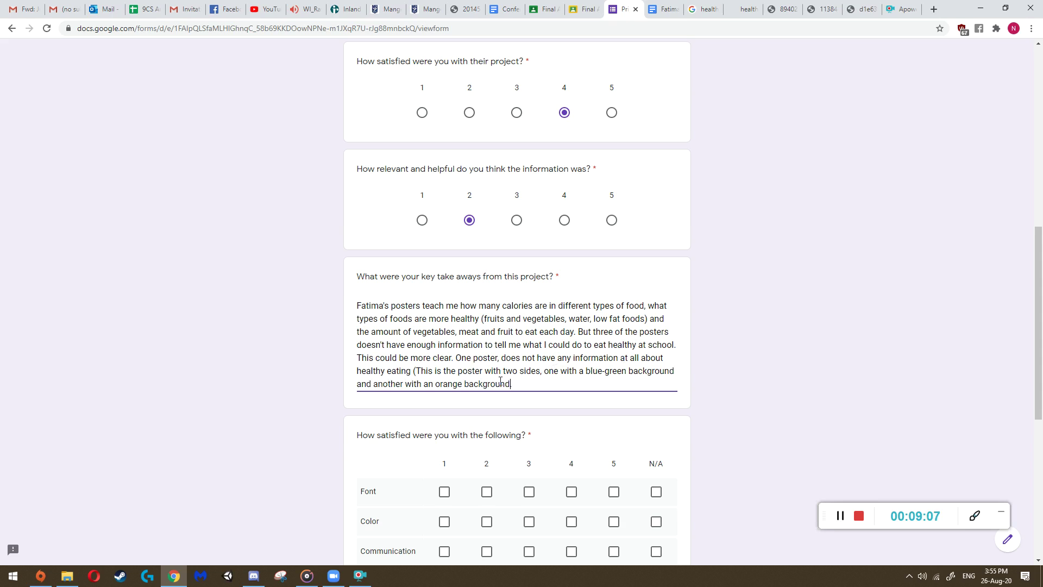
{"action": "type", "text": ")."}
- Add to the takeaways answer that the only informative poster is the one with no pictures
{"action": "double_click", "coordinate": [603, 331]}
{"action": "left_click", "coordinate": [593, 332]}
{"action": "left_click_drag", "start_coordinate": [583, 333], "coordinate": [456, 358]}
{"action": "left_click", "coordinate": [457, 357]}
{"action": "type", "text": "The o"}
{"action": "type", "text": "nly poster "}
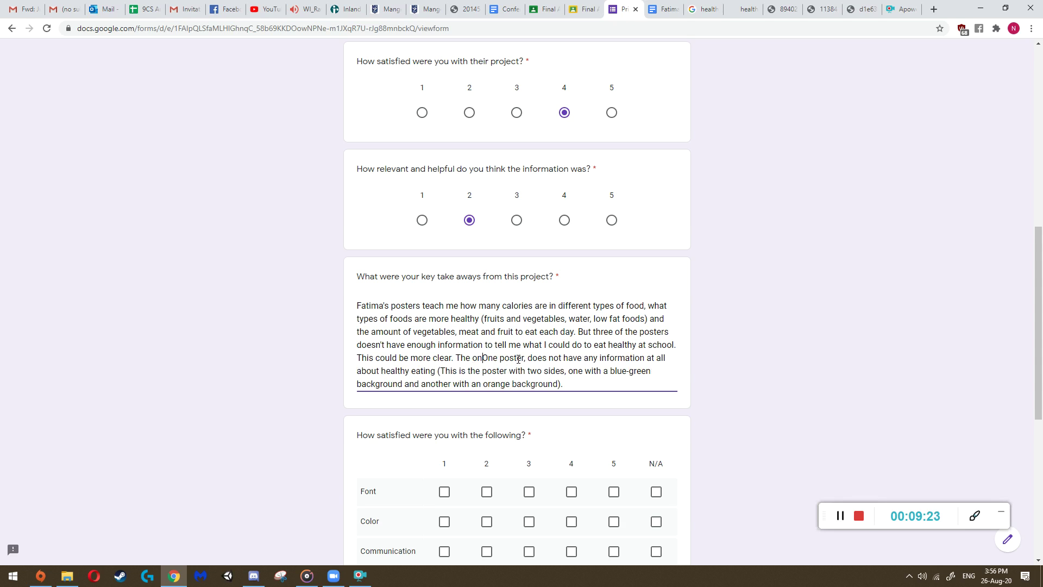
{"action": "type", "text": "that doesn't have"}
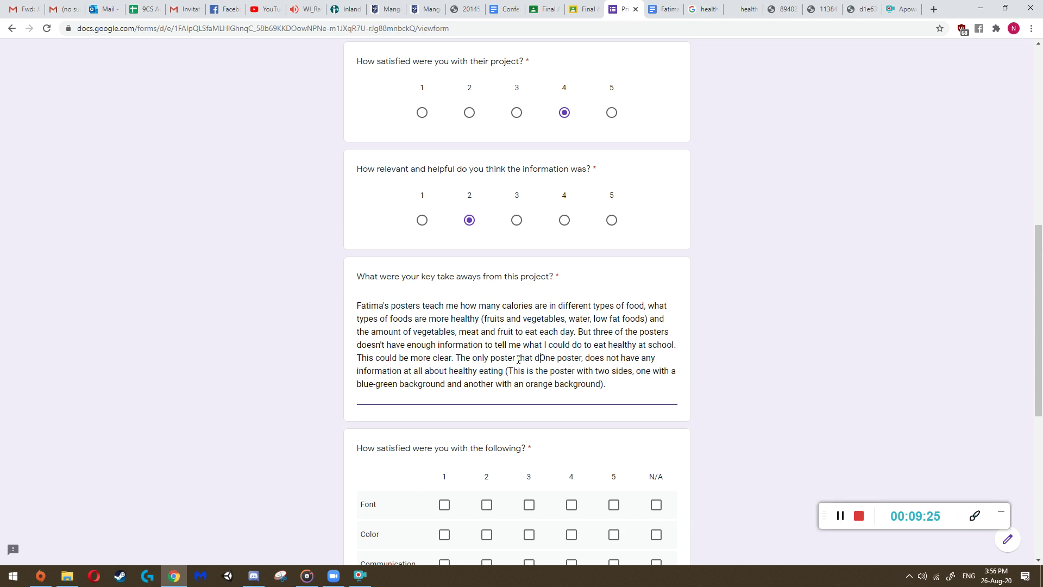
{"action": "key", "text": "BackSpace"}
{"action": "key", "text": "BackSpace"}
{"action": "key", "text": "BackSpace"}
{"action": "key", "text": "BackSpace"}
{"action": "key", "text": "BackSpace"}
{"action": "key", "text": "BackSpace"}
{"action": "key", "text": "BackSpace"}
{"action": "key", "text": "BackSpace"}
{"action": "key", "text": "BackSpace"}
{"action": "key", "text": "BackSpace"}
{"action": "key", "text": "BackSpace"}
{"action": "key", "text": "BackSpace"}
{"action": "key", "text": "BackSpace"}
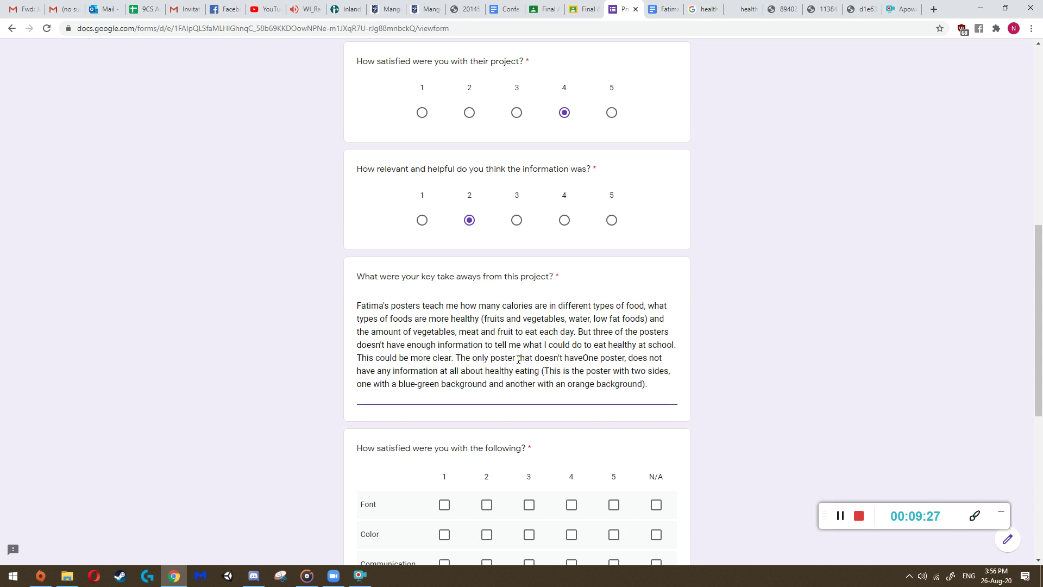
{"action": "type", "text": "is "}
{"action": "type", "text": "informative is"}
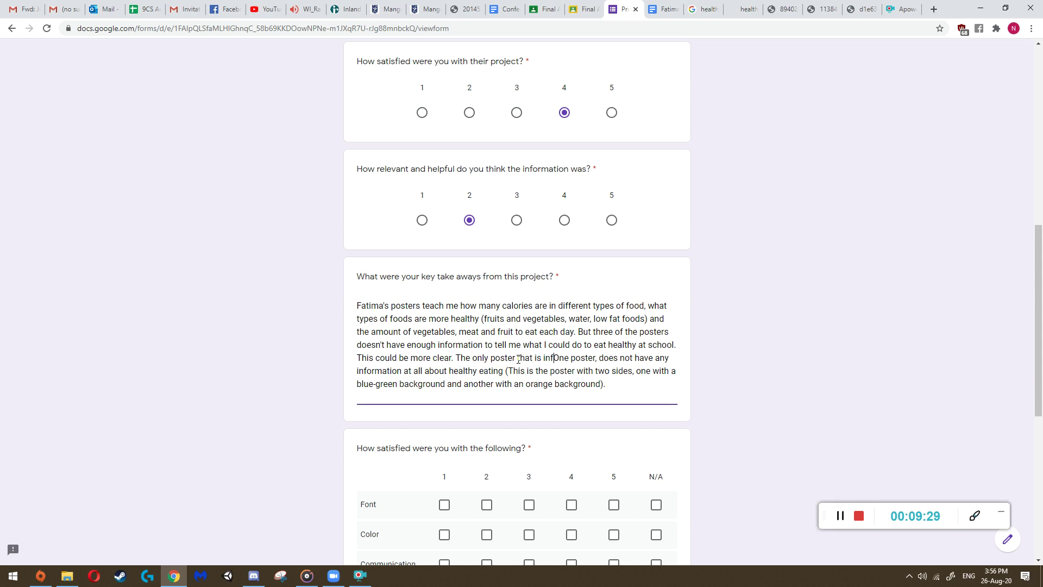
{"action": "type", "text": " the"}
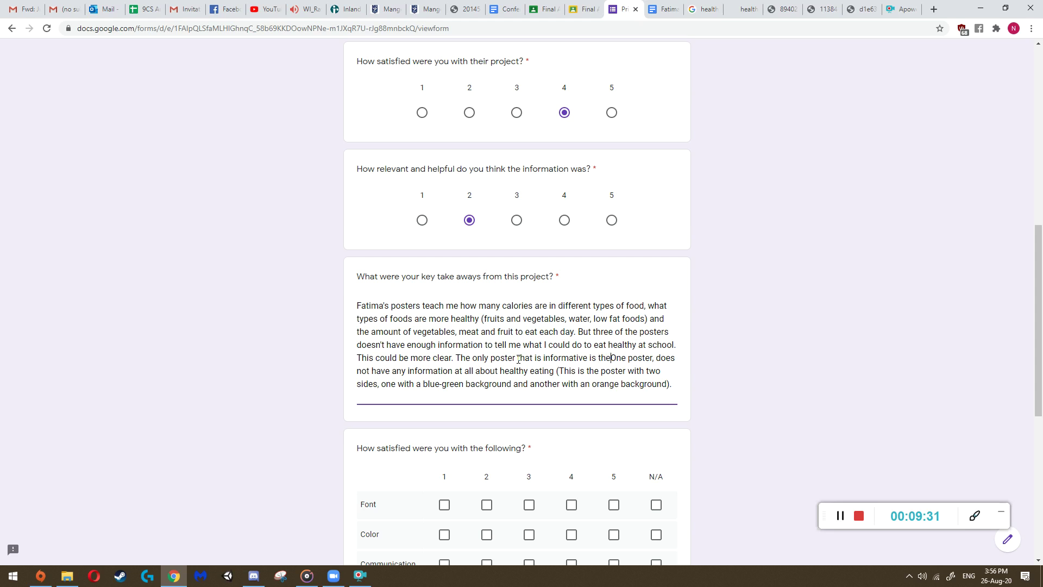
{"action": "type", "text": " one with no pic"}
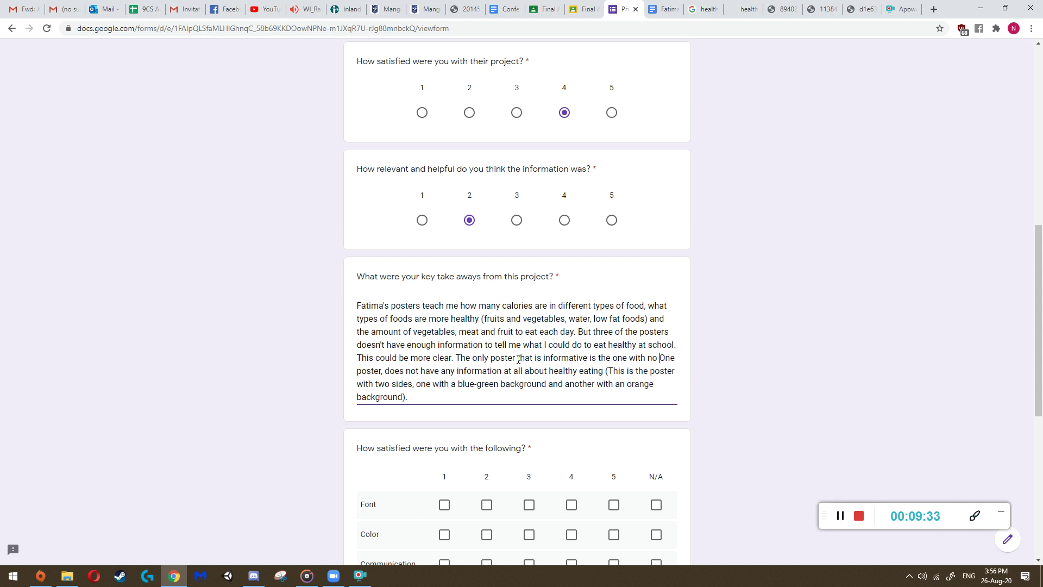
{"action": "type", "text": "tures."}
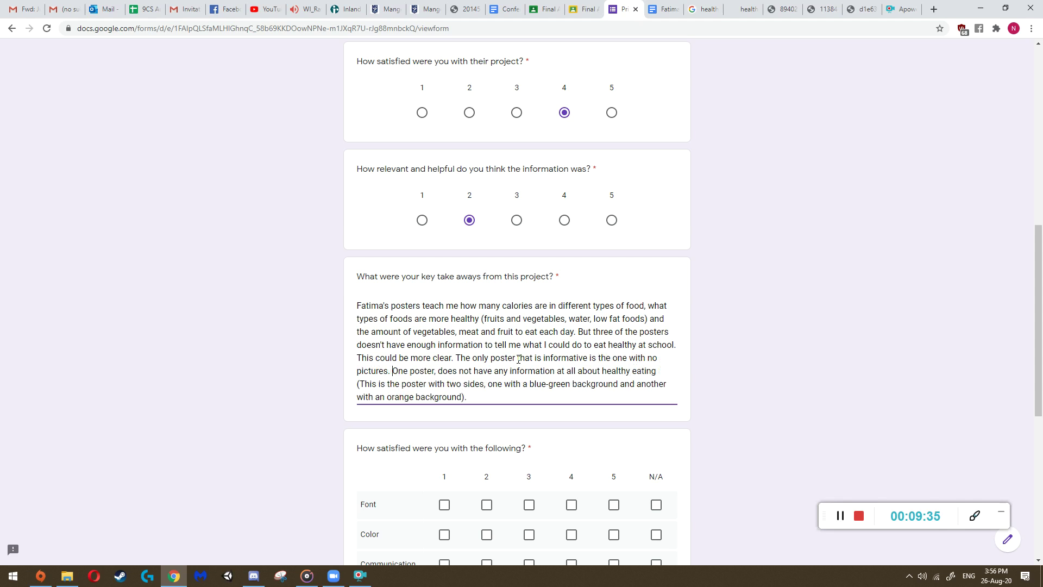
- Compare the Healthy Eating For Kids, food pyramid, Healthy Diet and poster-grid reference images
{"action": "left_click", "coordinate": [864, 9]}
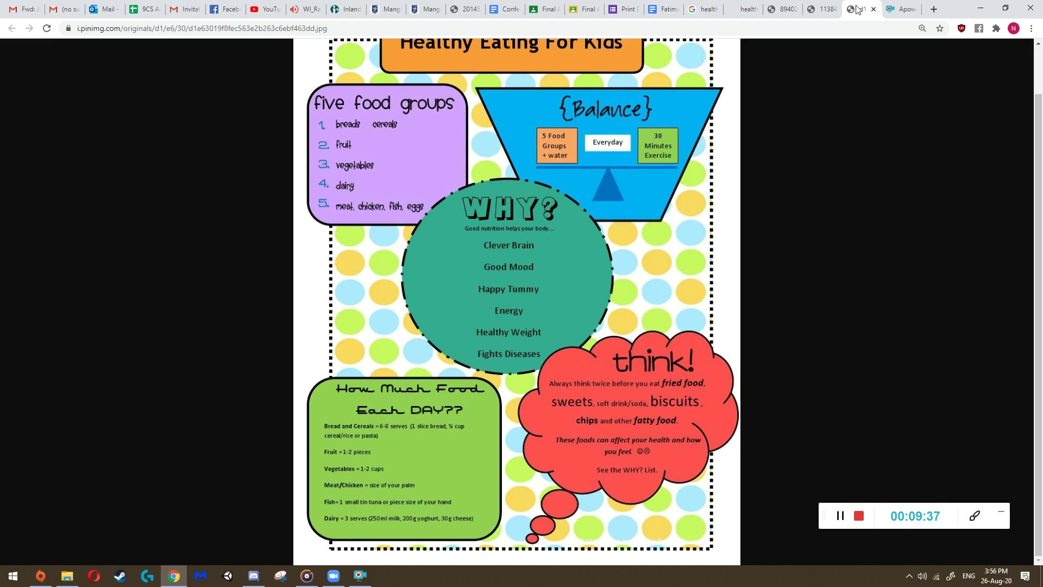
{"action": "scroll", "coordinate": [435, 305], "scroll_direction": "up", "scroll_amount": 1}
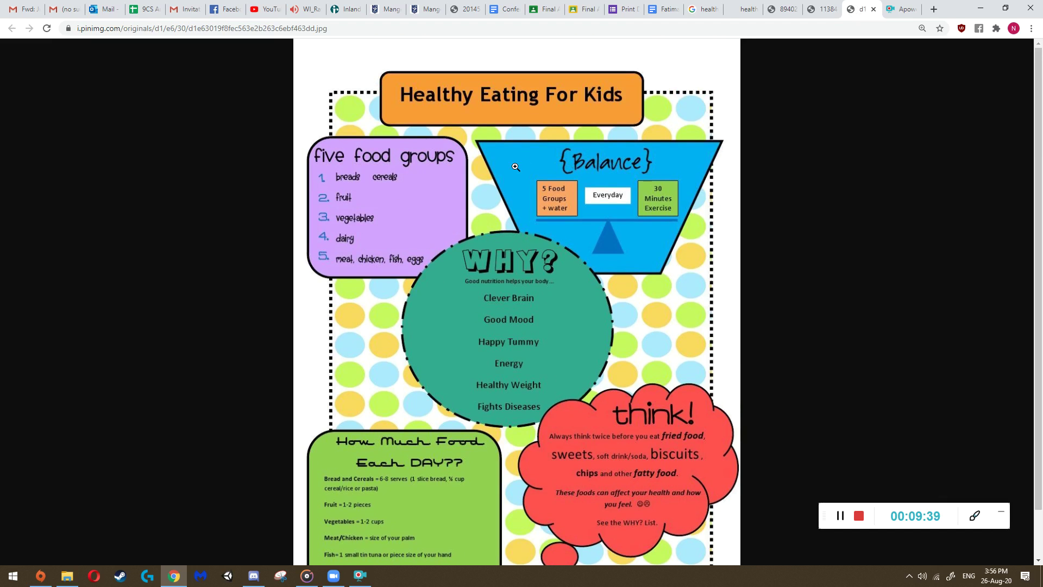
{"action": "scroll", "coordinate": [485, 220], "scroll_direction": "down", "scroll_amount": 1}
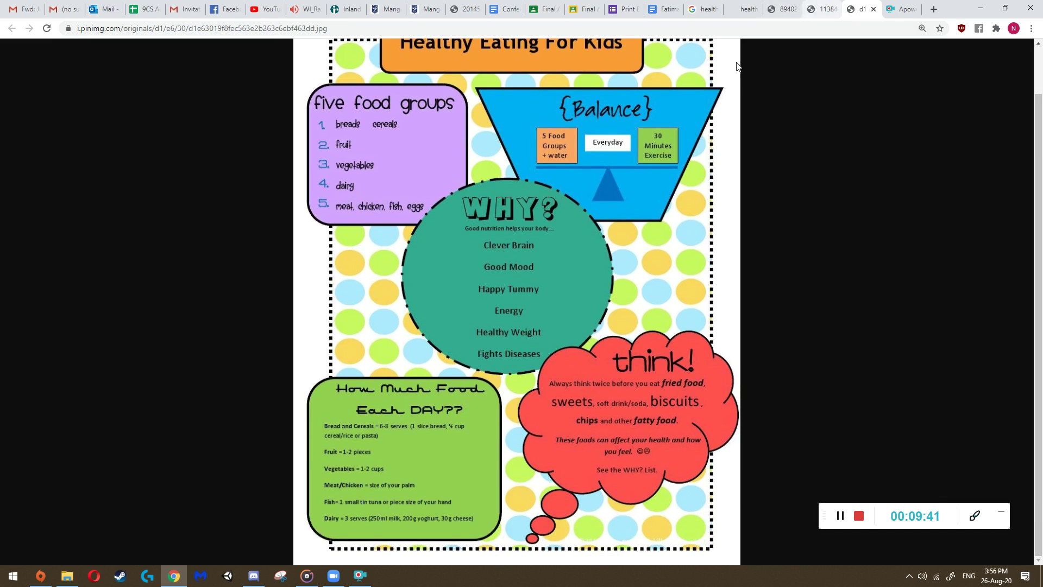
{"action": "left_click", "coordinate": [823, 9]}
{"action": "left_click", "coordinate": [783, 9]}
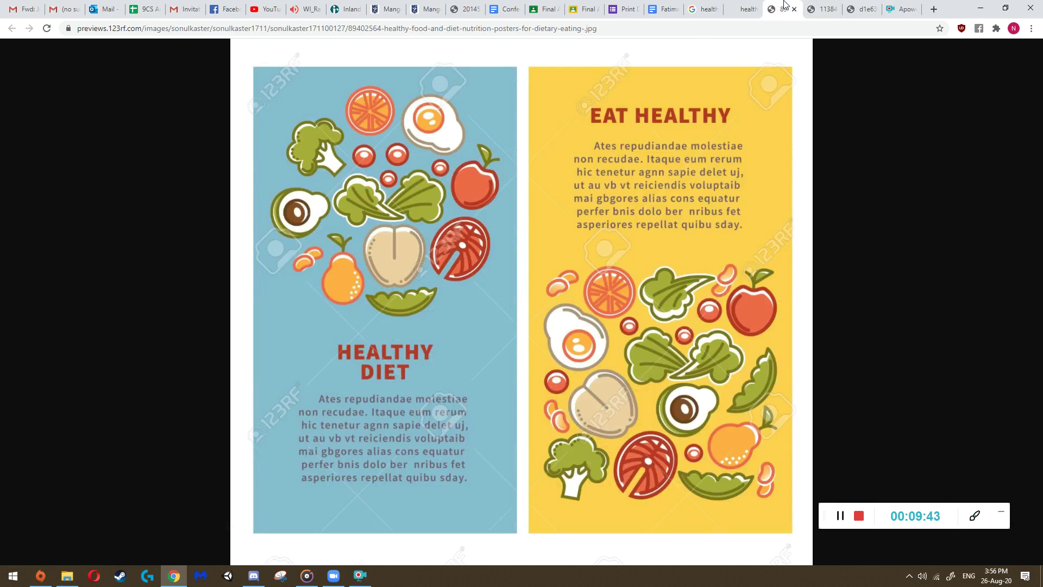
{"action": "left_click", "coordinate": [752, 7]}
{"action": "left_click", "coordinate": [783, 9]}
{"action": "left_click", "coordinate": [821, 9]}
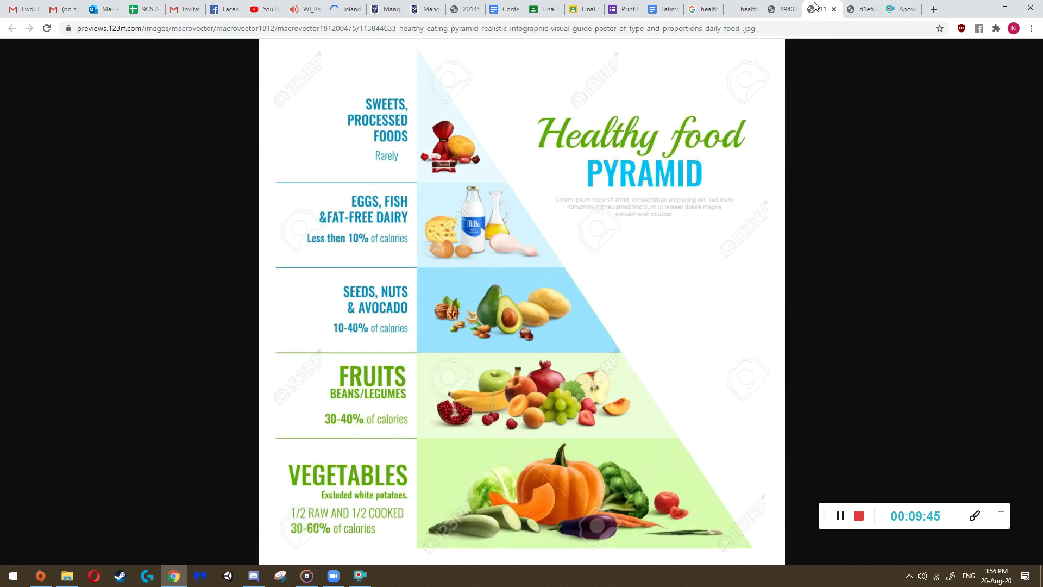
- Return to the feedback form and scroll to the key takeaways answer
{"action": "left_click", "coordinate": [625, 9]}
{"action": "scroll", "coordinate": [472, 319], "scroll_direction": "down", "scroll_amount": 3}
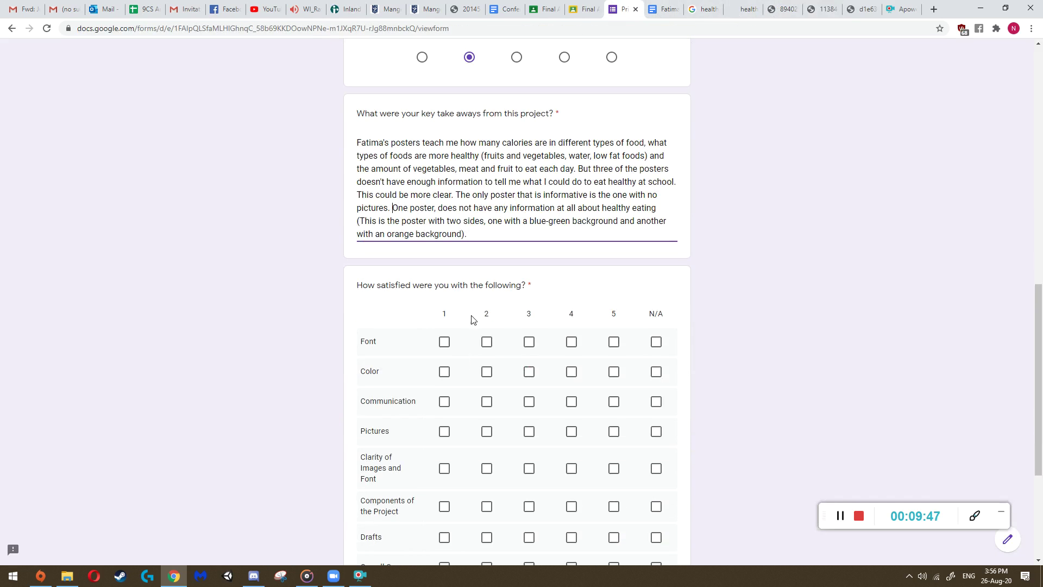
{"action": "scroll", "coordinate": [434, 294], "scroll_direction": "up", "scroll_amount": 2}
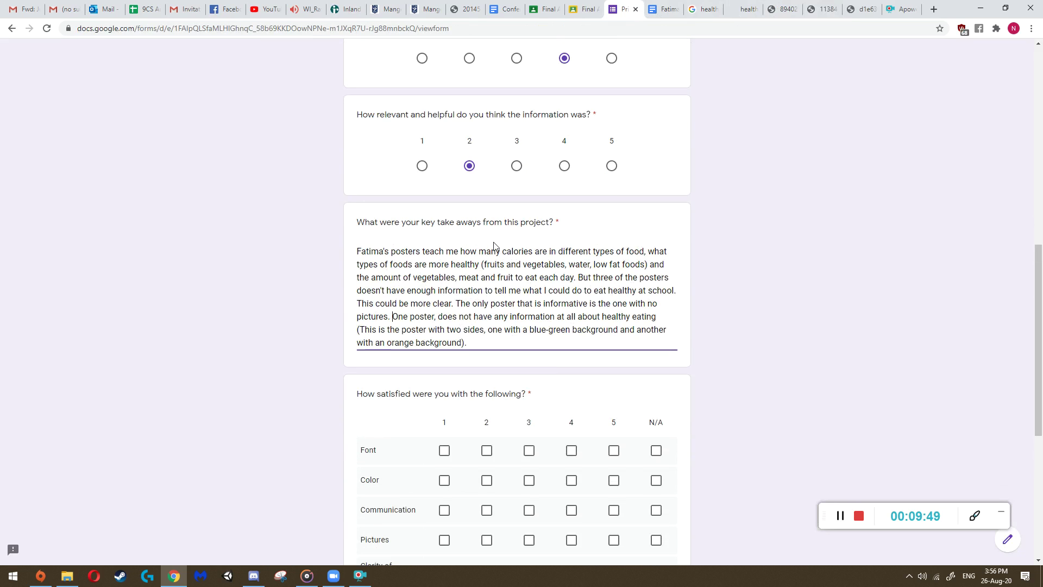
{"action": "scroll", "coordinate": [545, 344], "scroll_direction": "up", "scroll_amount": 1}
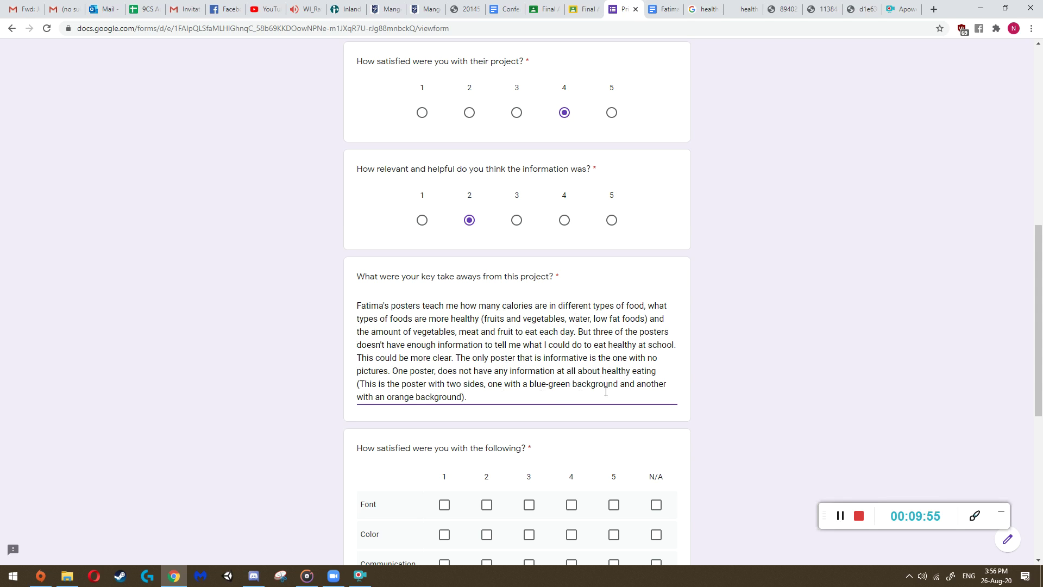
{"action": "scroll", "coordinate": [535, 335], "scroll_direction": "up", "scroll_amount": 5}
{"action": "scroll", "coordinate": [531, 342], "scroll_direction": "down", "scroll_amount": 4}
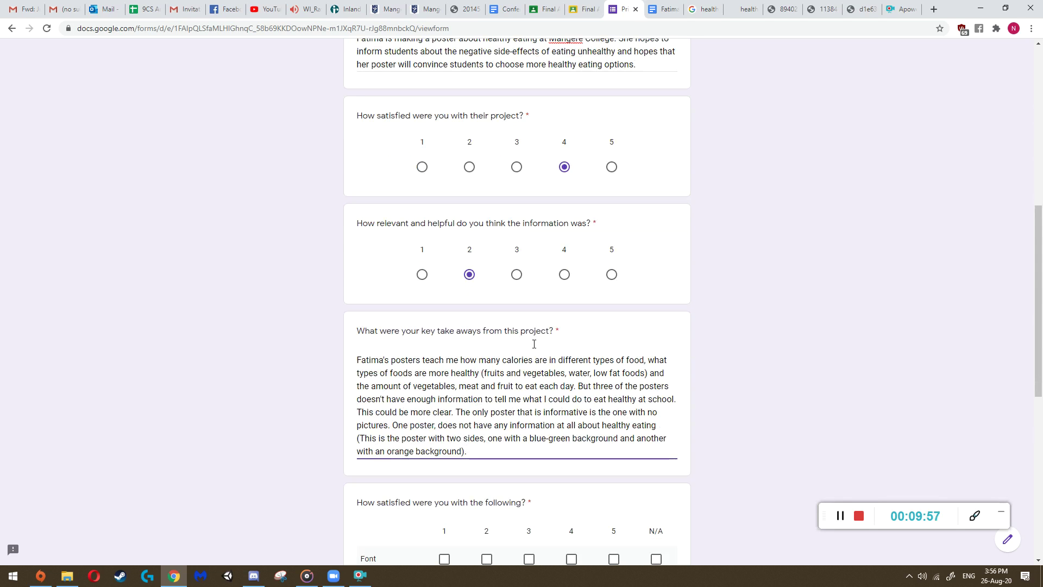
{"action": "scroll", "coordinate": [476, 407], "scroll_direction": "down", "scroll_amount": 1}
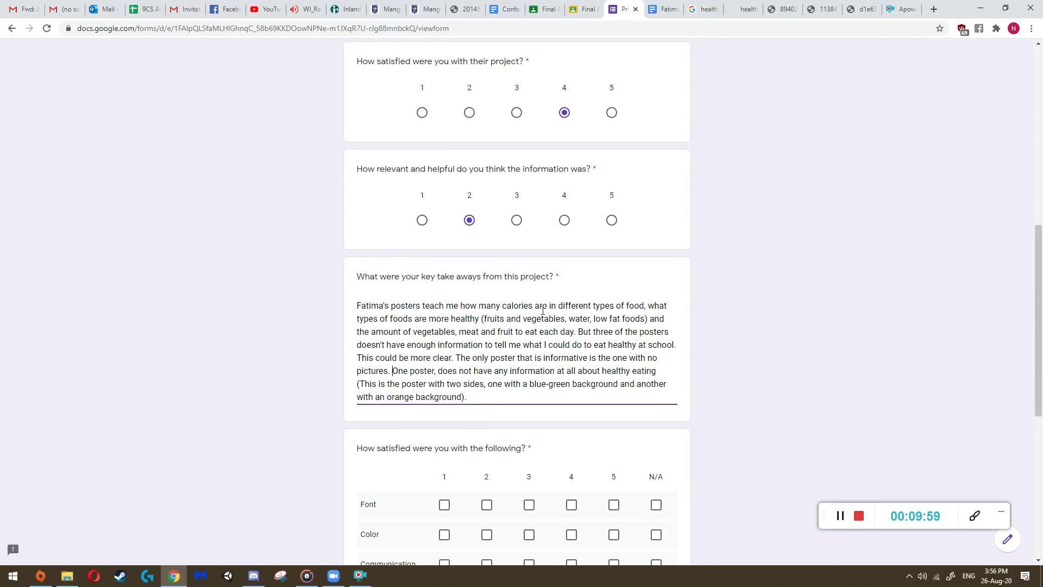
- Cycle through the poster grid, Healthy Diet and food pyramid posters, then the project proposal document
{"action": "left_click", "coordinate": [743, 9]}
{"action": "left_click", "coordinate": [786, 6]}
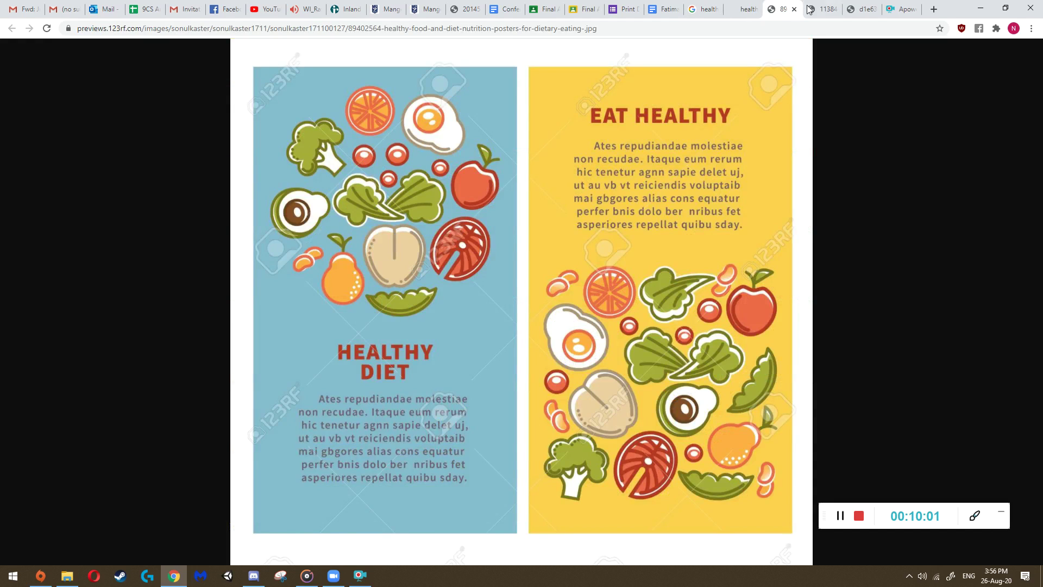
{"action": "left_click", "coordinate": [810, 8]}
{"action": "left_click", "coordinate": [772, 7]}
{"action": "left_click", "coordinate": [752, 8]}
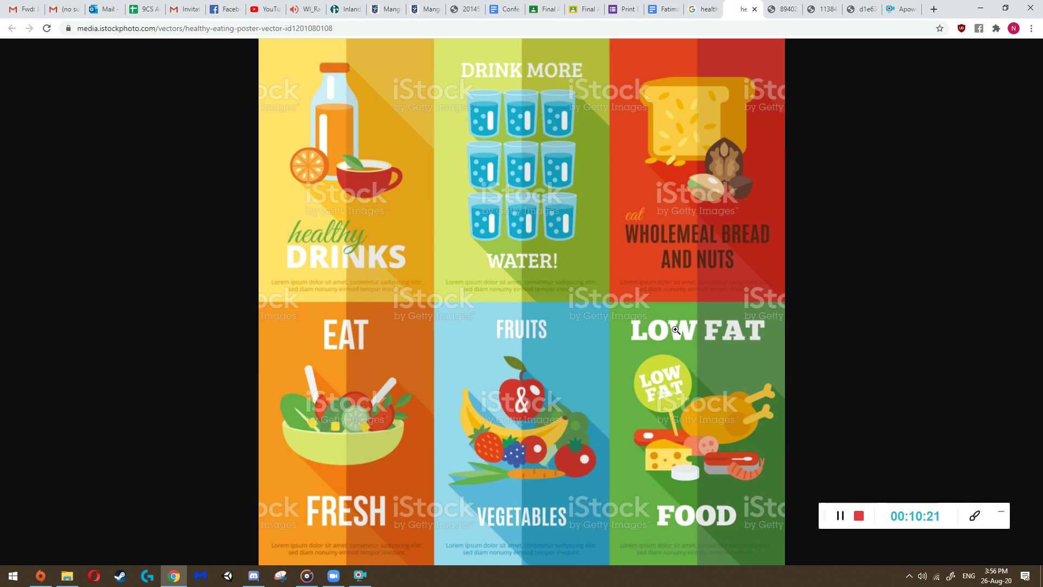
{"action": "left_click", "coordinate": [665, 12]}
- Back in the form, reread the project description text
{"action": "left_click", "coordinate": [628, 9]}
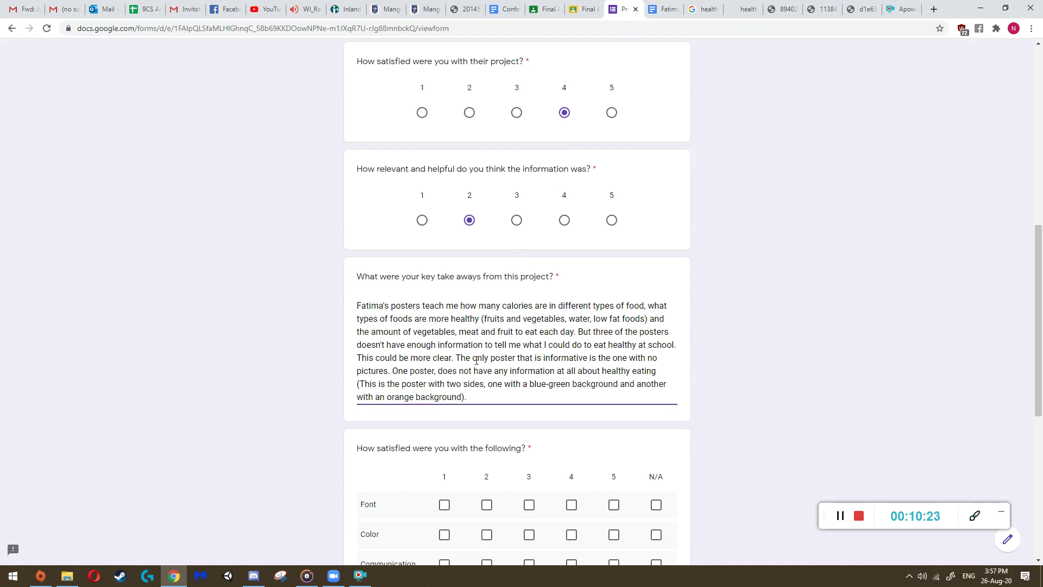
{"action": "scroll", "coordinate": [477, 348], "scroll_direction": "up", "scroll_amount": 7}
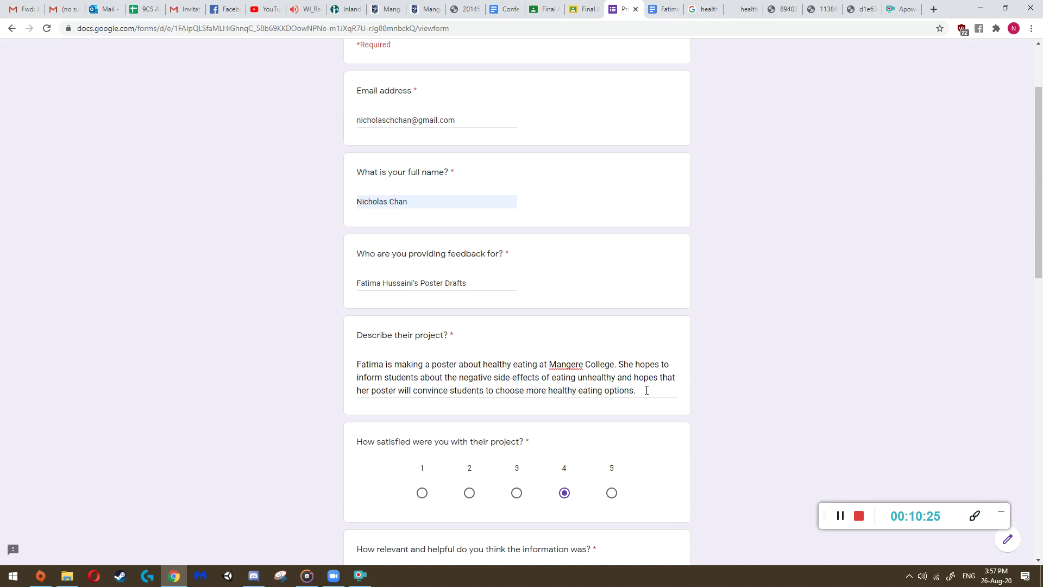
{"action": "left_click_drag", "start_coordinate": [647, 390], "coordinate": [357, 365]}
{"action": "left_click", "coordinate": [386, 364]}
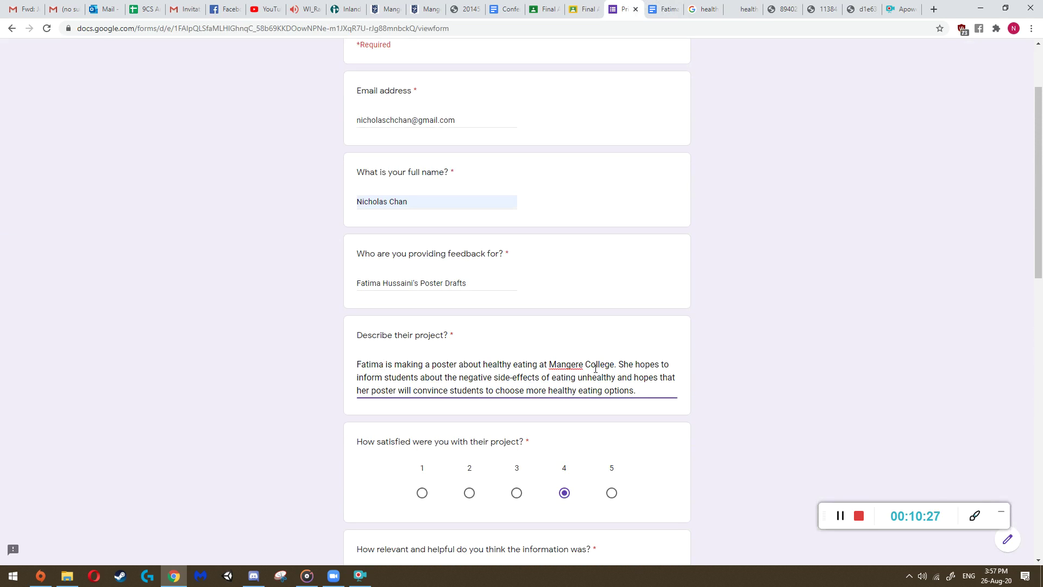
{"action": "left_click_drag", "start_coordinate": [615, 365], "coordinate": [626, 392]}
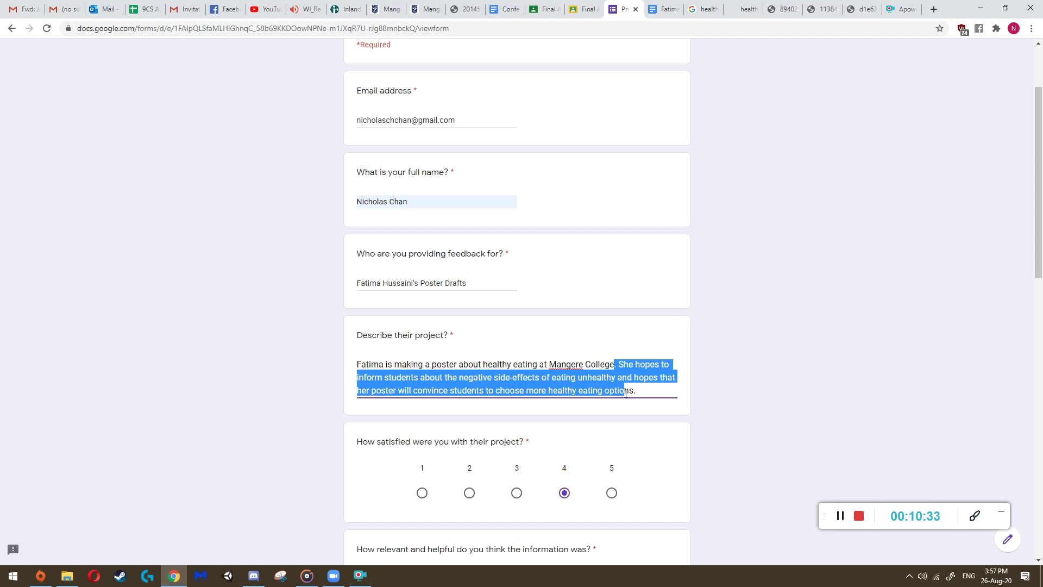
{"action": "left_click", "coordinate": [300, 423]}
- Reread the key takeaways answer by selecting its text
{"action": "scroll", "coordinate": [302, 416], "scroll_direction": "down", "scroll_amount": 9}
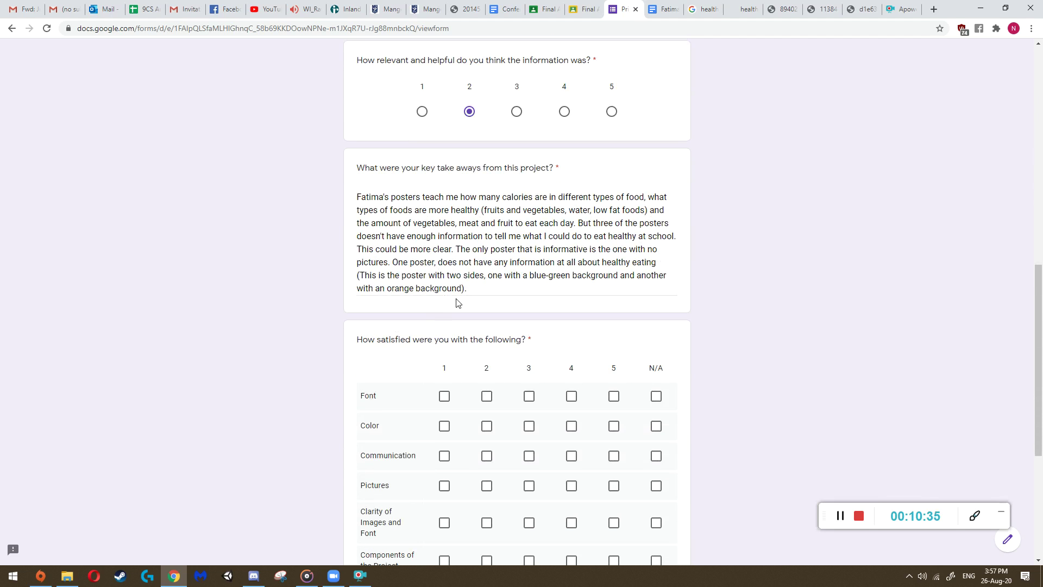
{"action": "left_click_drag", "start_coordinate": [492, 294], "coordinate": [369, 197]}
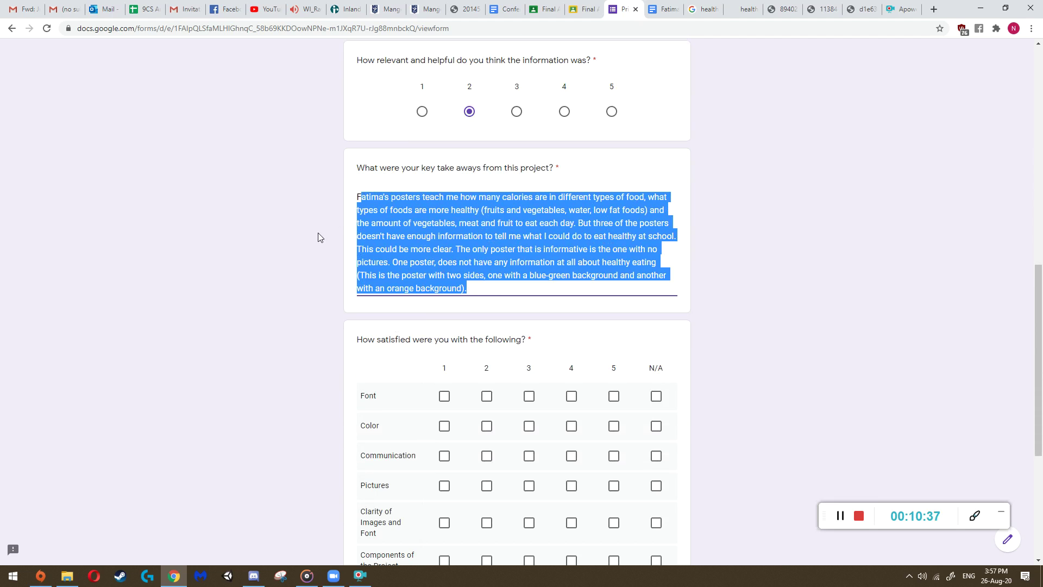
{"action": "scroll", "coordinate": [496, 210], "scroll_direction": "up", "scroll_amount": 4}
{"action": "scroll", "coordinate": [572, 368], "scroll_direction": "down", "scroll_amount": 2}
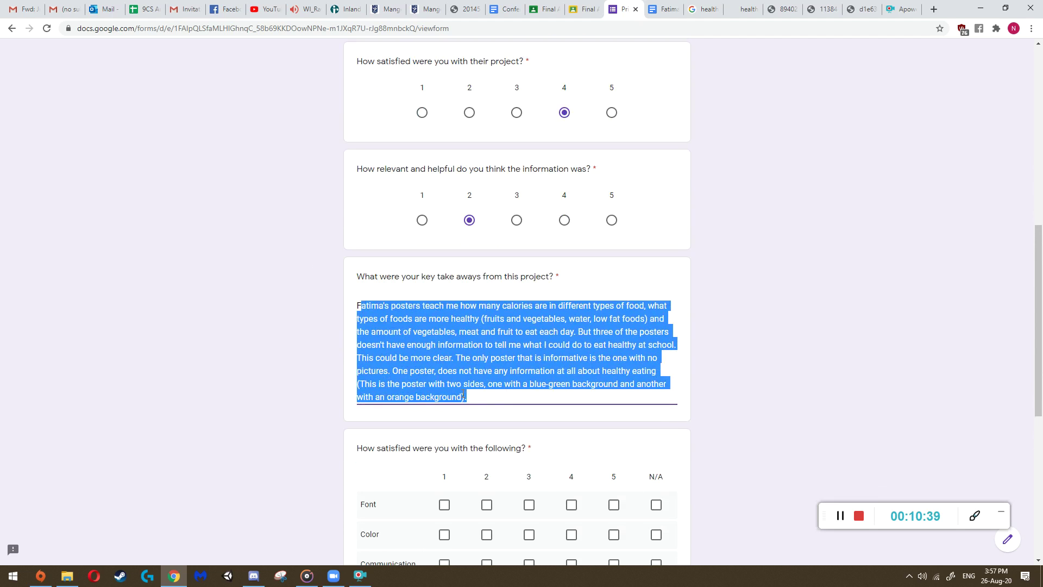
{"action": "left_click_drag", "start_coordinate": [463, 397], "coordinate": [367, 305]}
{"action": "scroll", "coordinate": [601, 332], "scroll_direction": "up", "scroll_amount": 5}
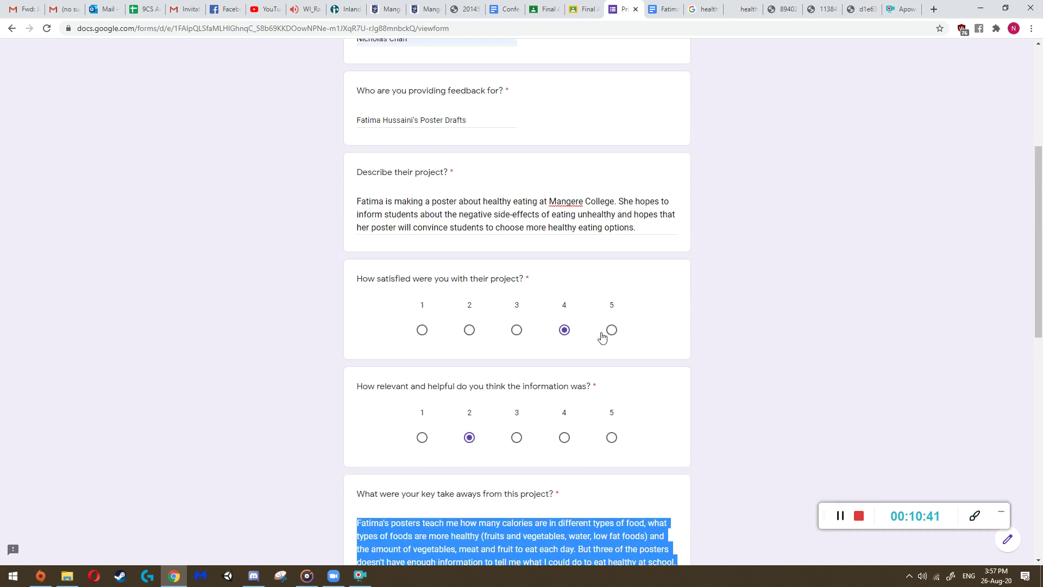
{"action": "left_click_drag", "start_coordinate": [548, 282], "coordinate": [645, 282]}
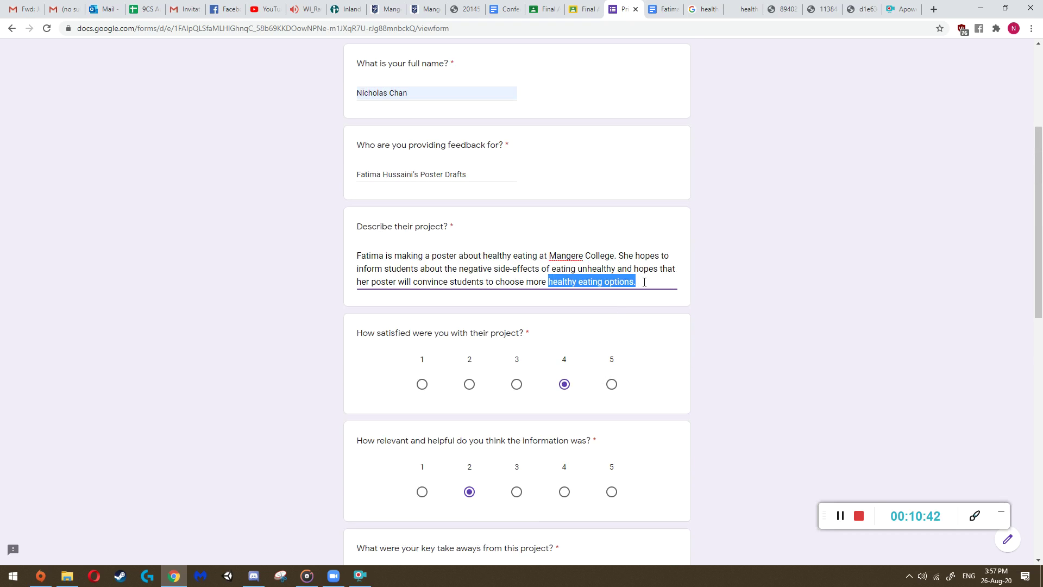
{"action": "left_click", "coordinate": [451, 286]}
{"action": "scroll", "coordinate": [451, 286], "scroll_direction": "down", "scroll_amount": 9}
- Check the poster grid, Healthy Diet and food pyramid posters again before returning to the form
{"action": "left_click", "coordinate": [741, 9]}
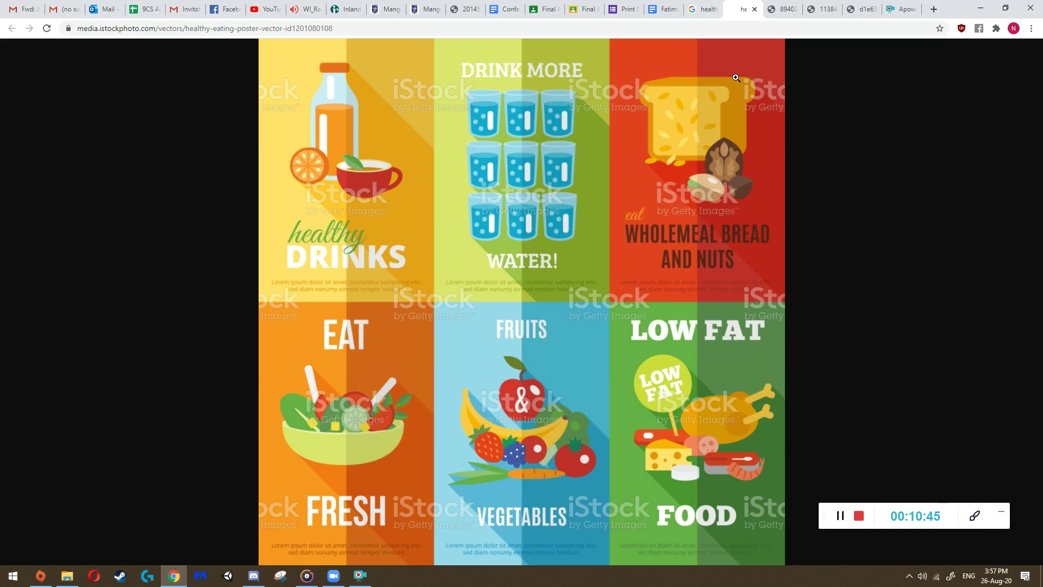
{"action": "left_click", "coordinate": [779, 9]}
{"action": "left_click", "coordinate": [821, 8]}
{"action": "left_click", "coordinate": [768, 6]}
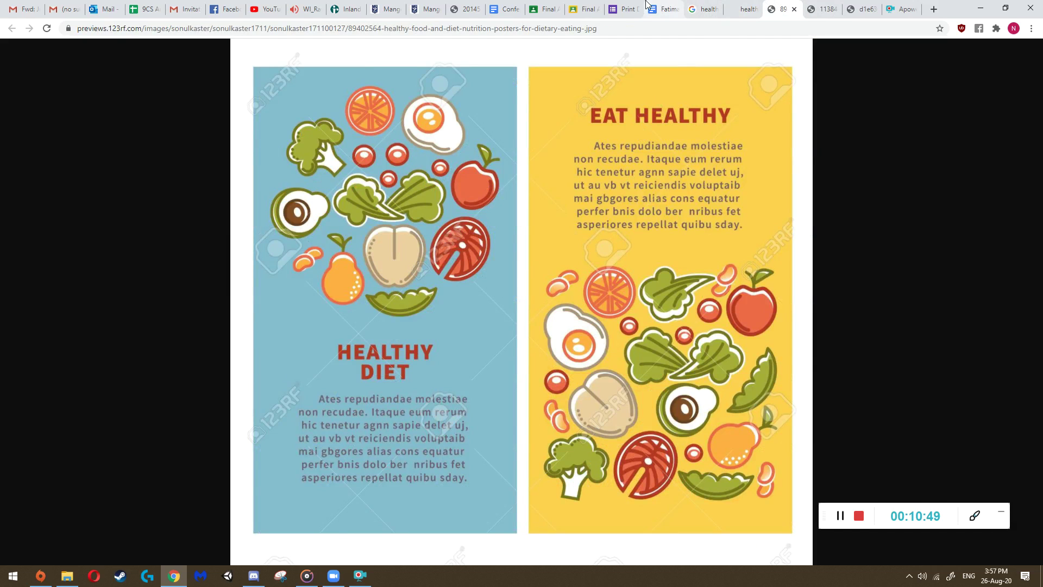
{"action": "left_click", "coordinate": [625, 9]}
{"action": "scroll", "coordinate": [490, 298], "scroll_direction": "up", "scroll_amount": 2}
- Scroll through the unticked satisfaction grid, then view the poster grid and Healthy Diet posters
{"action": "scroll", "coordinate": [490, 298], "scroll_direction": "up", "scroll_amount": 2}
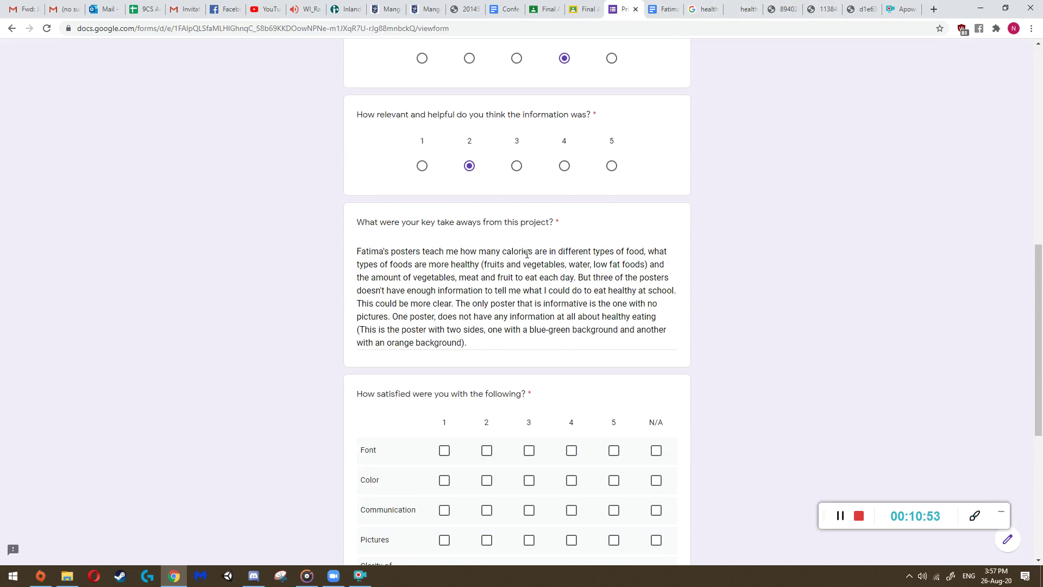
{"action": "scroll", "coordinate": [397, 347], "scroll_direction": "down", "scroll_amount": 5}
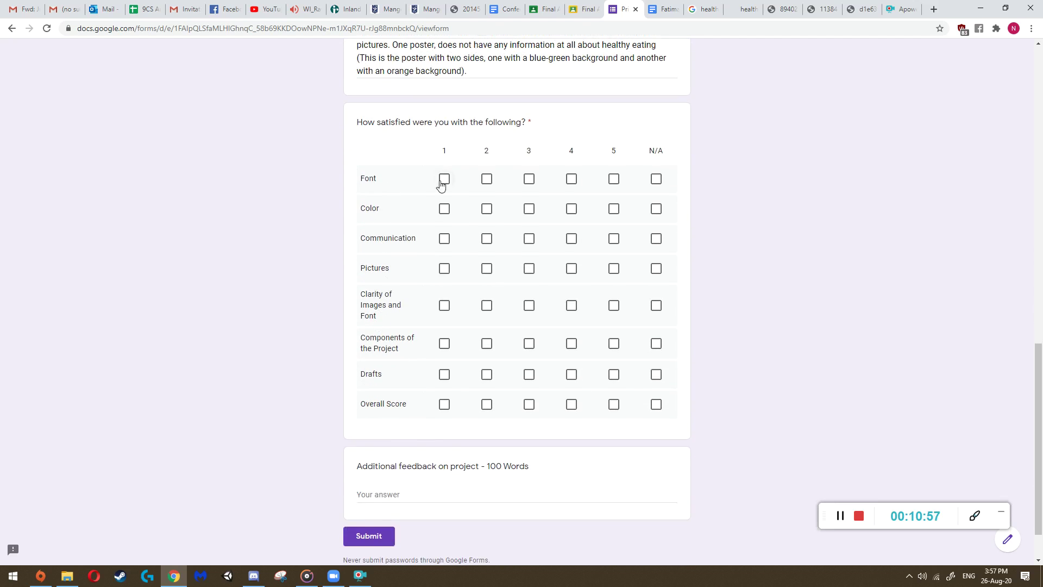
{"action": "scroll", "coordinate": [440, 185], "scroll_direction": "up", "scroll_amount": 1}
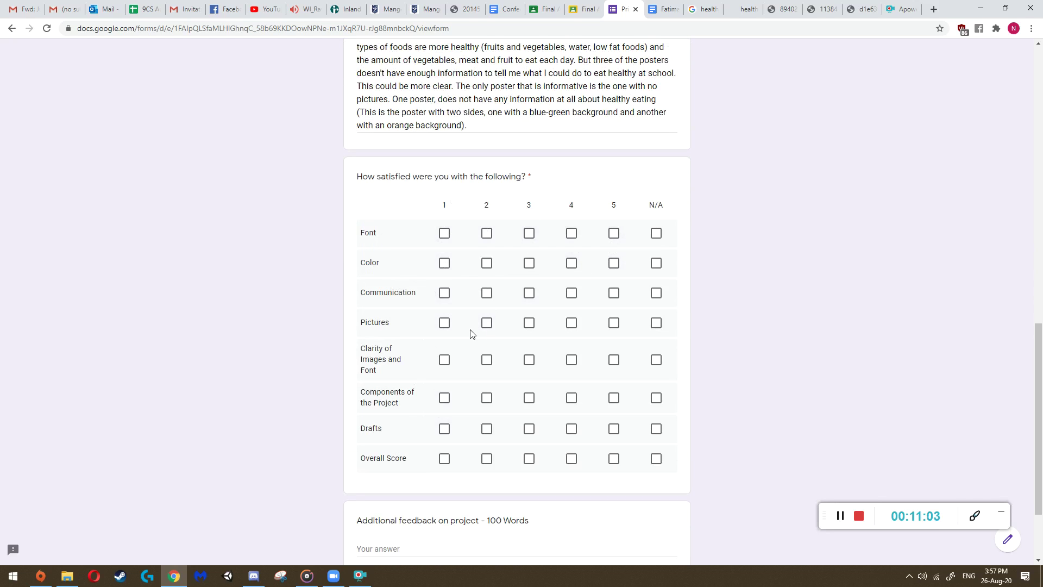
{"action": "left_click", "coordinate": [744, 9]}
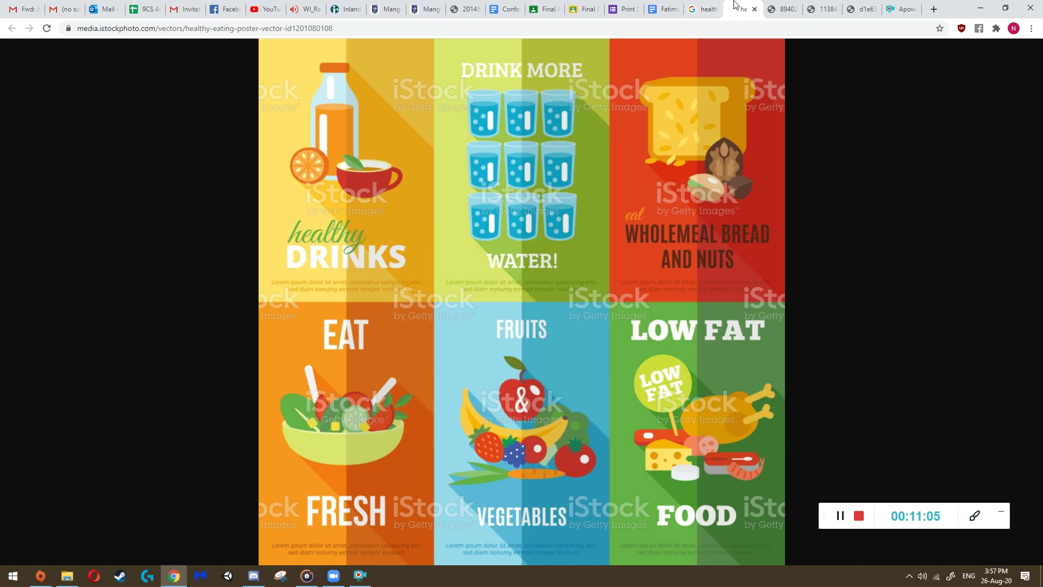
{"action": "left_click", "coordinate": [782, 9]}
- Cycle through the poster tabs, ending on the Healthy Eating For Kids poster
{"action": "left_click", "coordinate": [825, 7]}
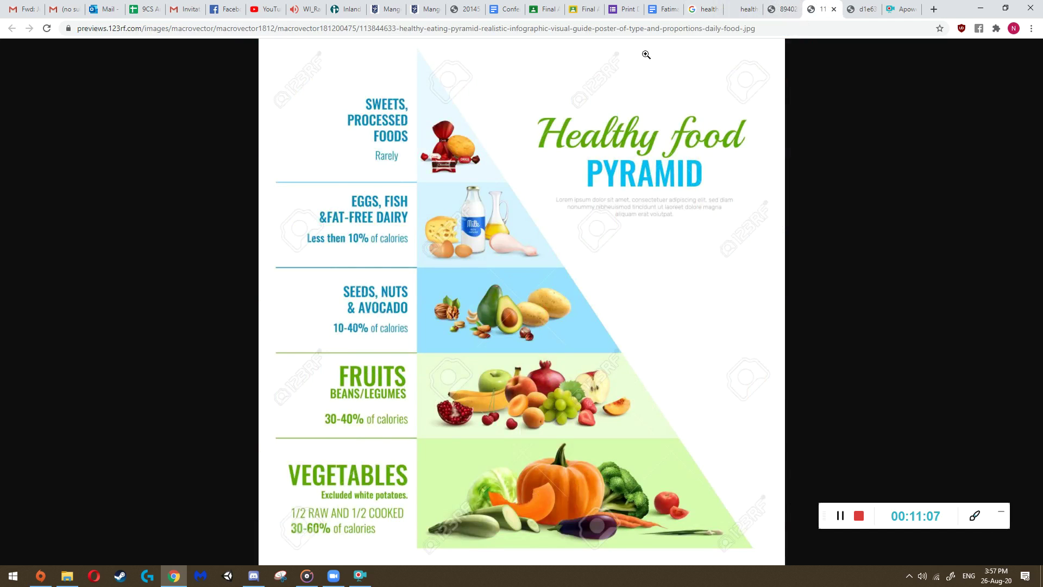
{"action": "left_click", "coordinate": [782, 7]}
{"action": "left_click", "coordinate": [746, 5]}
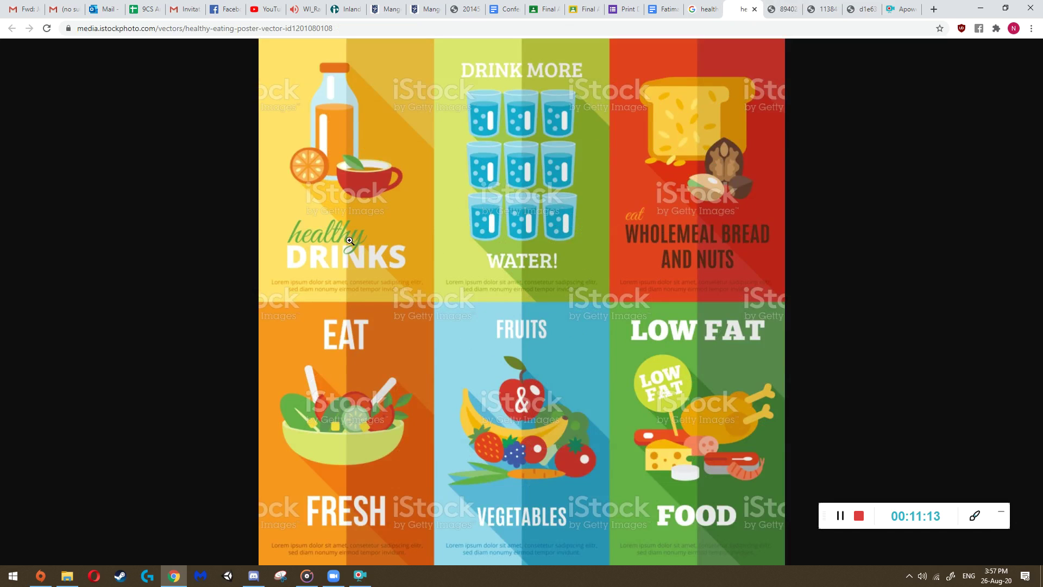
{"action": "left_click", "coordinate": [787, 8]}
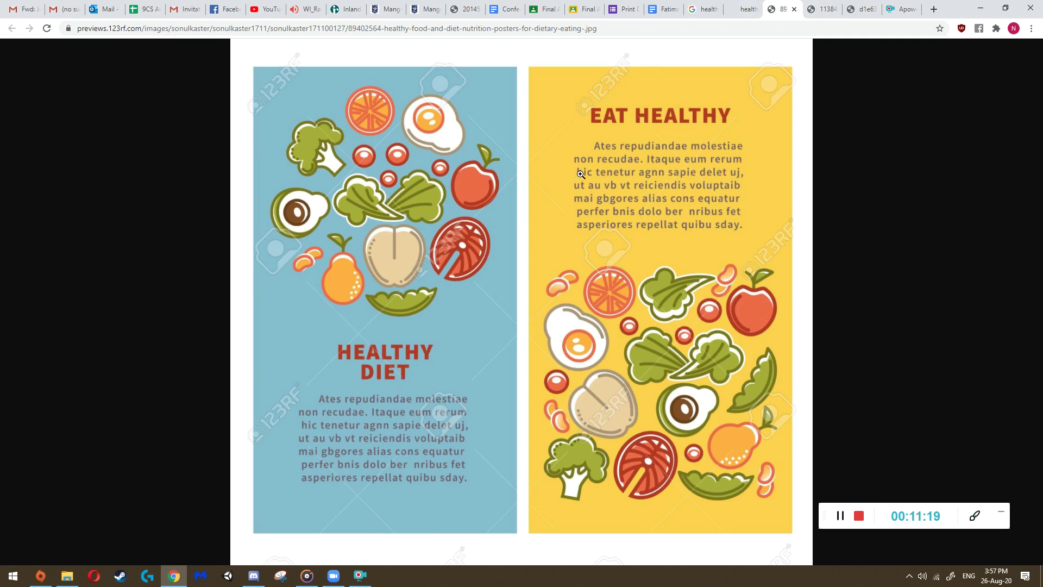
{"action": "key", "text": "ctrl+Tab"}
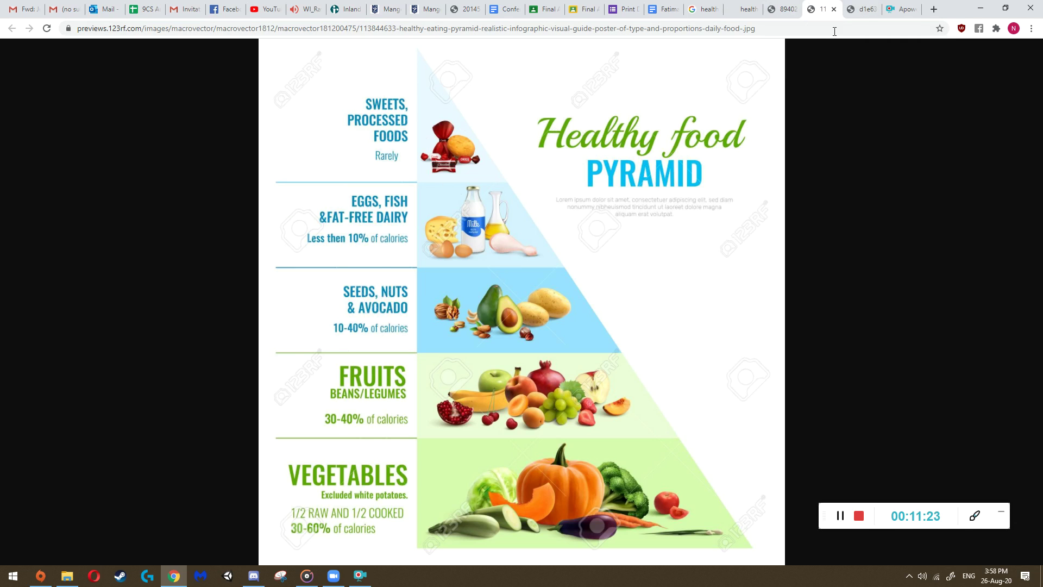
{"action": "key", "text": "ctrl+Tab"}
- Zoom the Healthy Eating For Kids poster page to 110% and scroll through it
{"action": "key", "text": "ctrl+plus"}
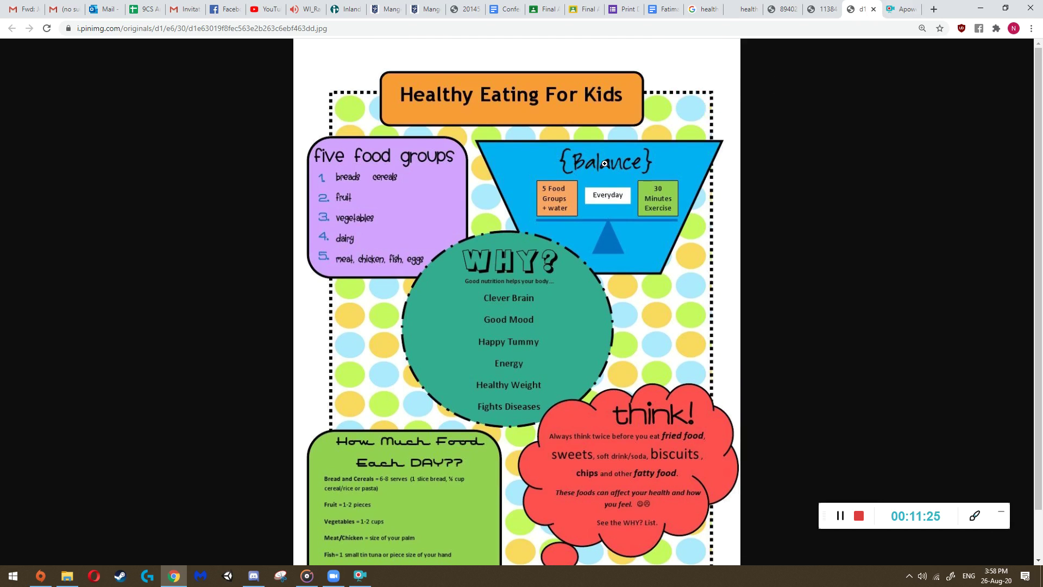
{"action": "scroll", "coordinate": [459, 361], "scroll_direction": "down", "scroll_amount": 1}
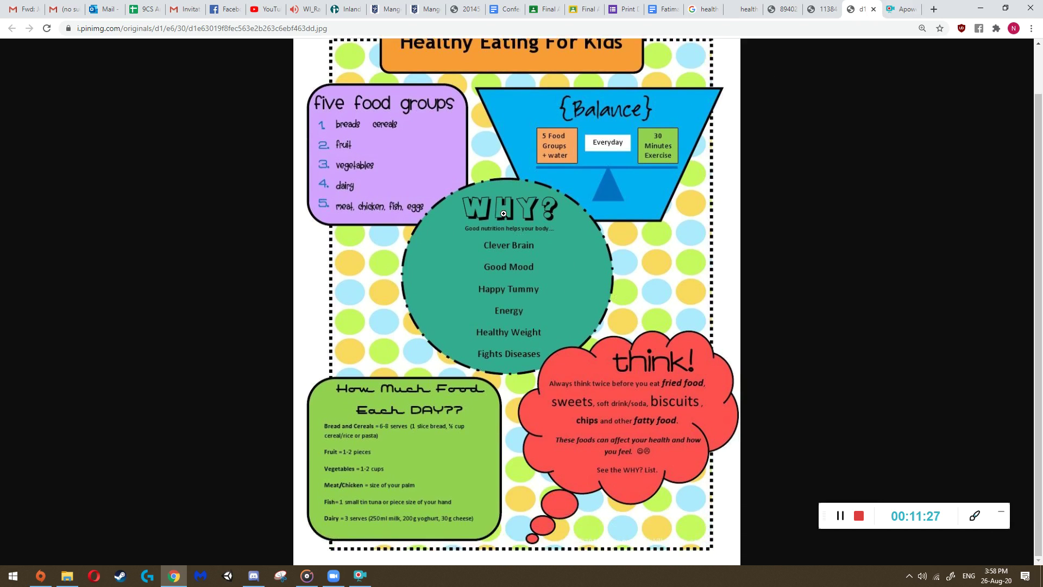
{"action": "scroll", "coordinate": [587, 407], "scroll_direction": "up", "scroll_amount": 1}
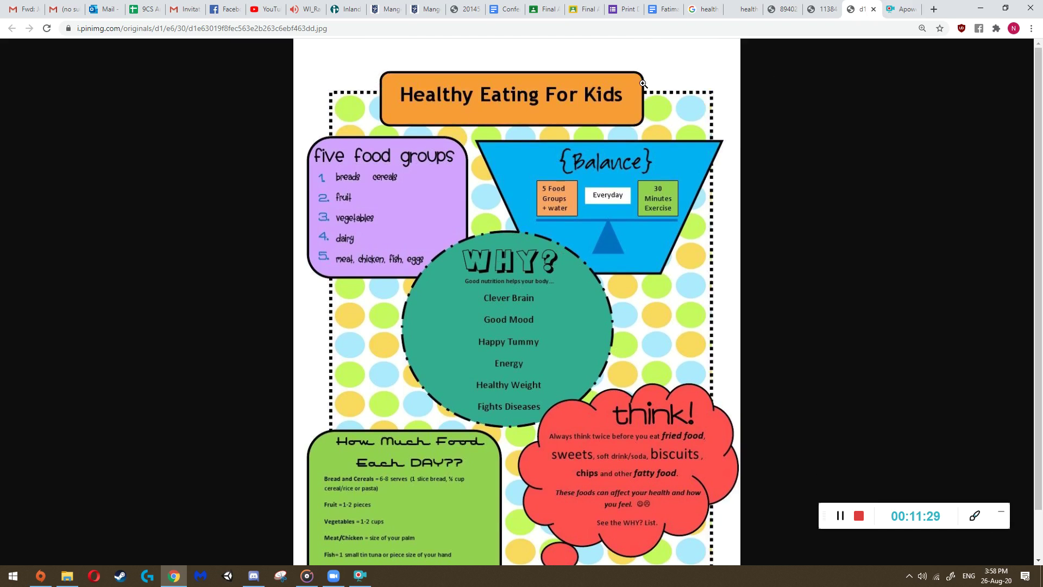
{"action": "scroll", "coordinate": [573, 359], "scroll_direction": "down", "scroll_amount": 1}
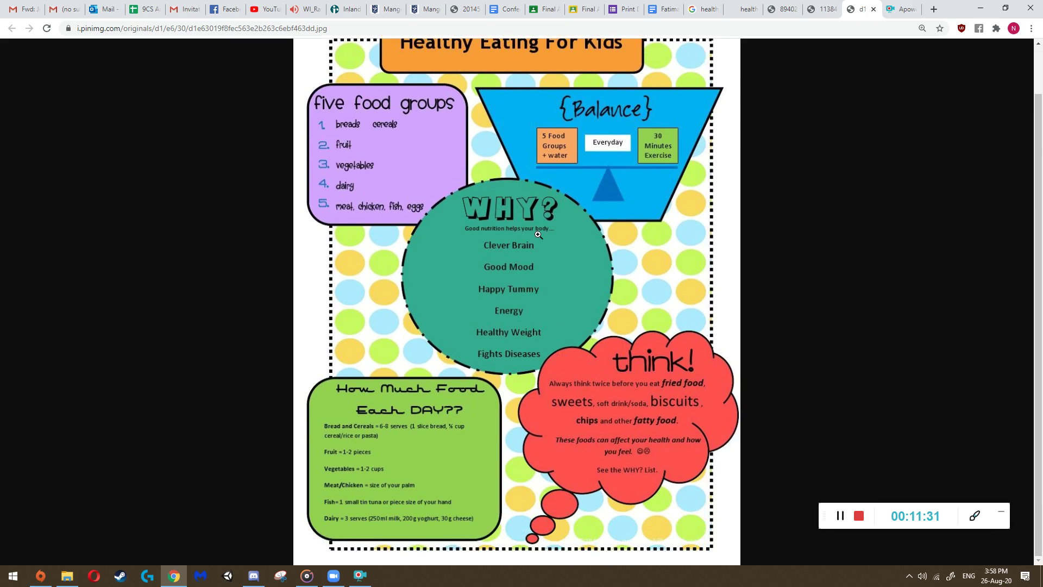
{"action": "scroll", "coordinate": [572, 164], "scroll_direction": "up", "scroll_amount": 1}
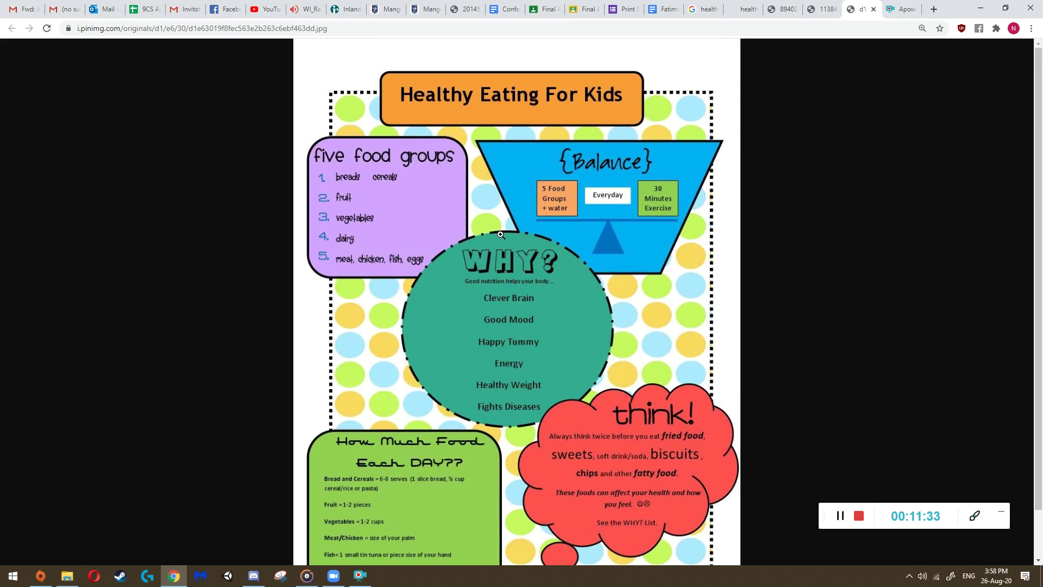
{"action": "scroll", "coordinate": [570, 136], "scroll_direction": "down", "scroll_amount": 1}
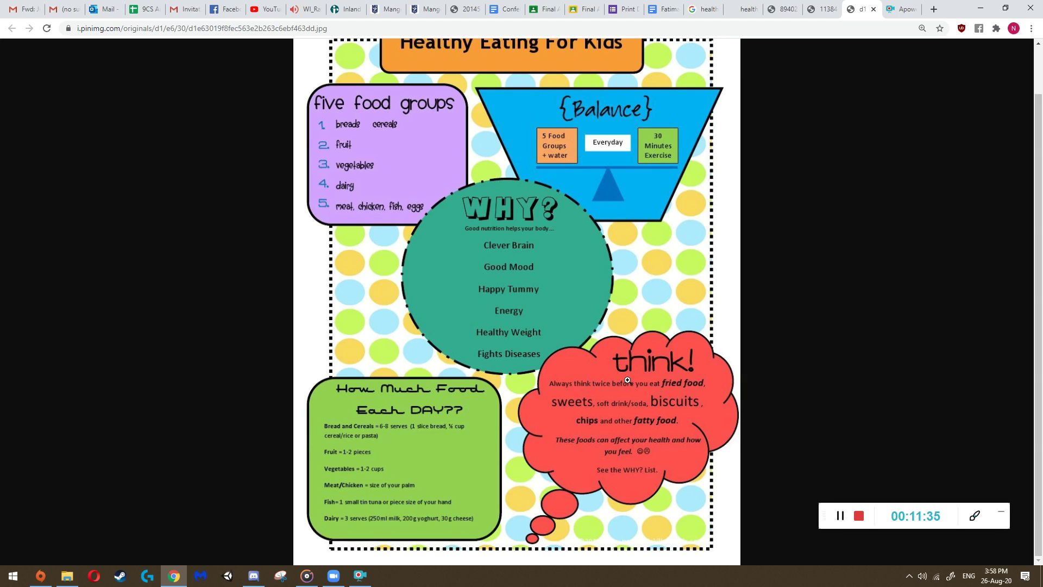
- Zoom in on the poster's WHY? circle, then shrink it back to fit
{"action": "left_click", "coordinate": [551, 377]}
{"action": "right_click", "coordinate": [541, 381]}
{"action": "key", "text": "Escape"}
{"action": "left_click", "coordinate": [489, 370]}
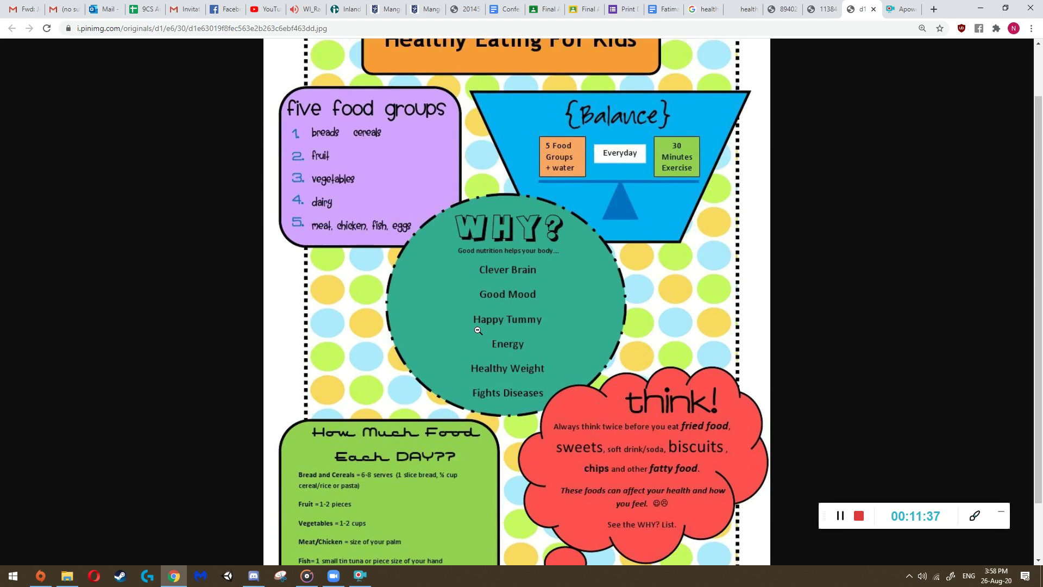
{"action": "left_click", "coordinate": [488, 309]}
{"action": "scroll", "coordinate": [428, 142], "scroll_direction": "up", "scroll_amount": 1}
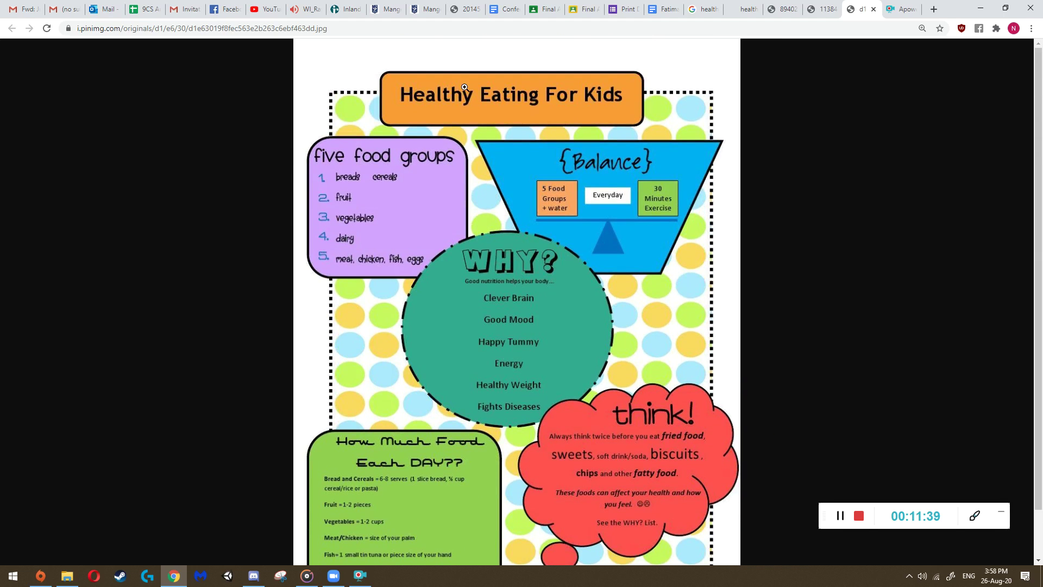
{"action": "scroll", "coordinate": [392, 375], "scroll_direction": "down", "scroll_amount": 1}
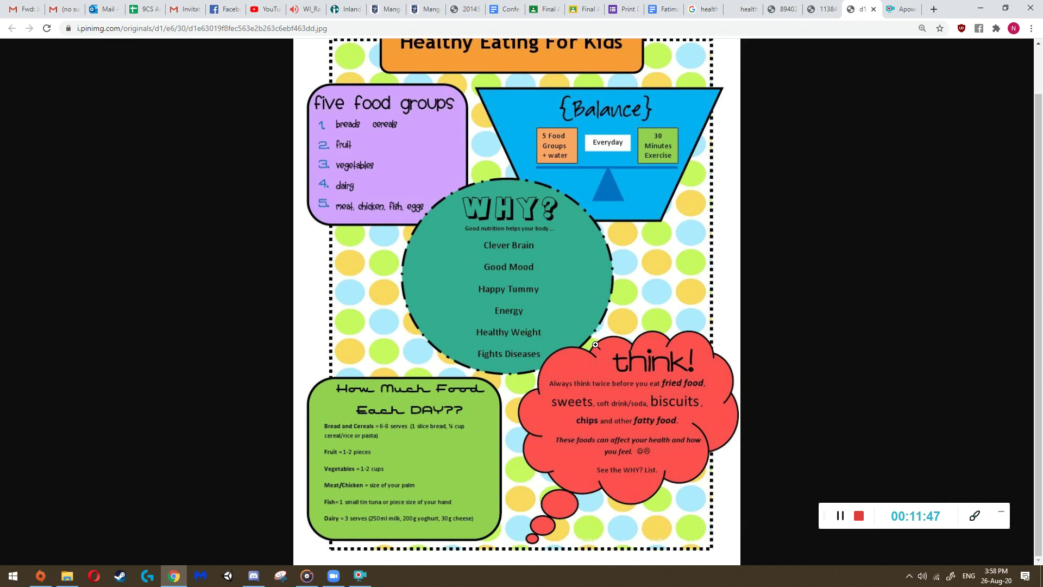
- Scroll the poster once more, fit it to the window, and return to the feedback form
{"action": "scroll", "coordinate": [607, 106], "scroll_direction": "up", "scroll_amount": 1}
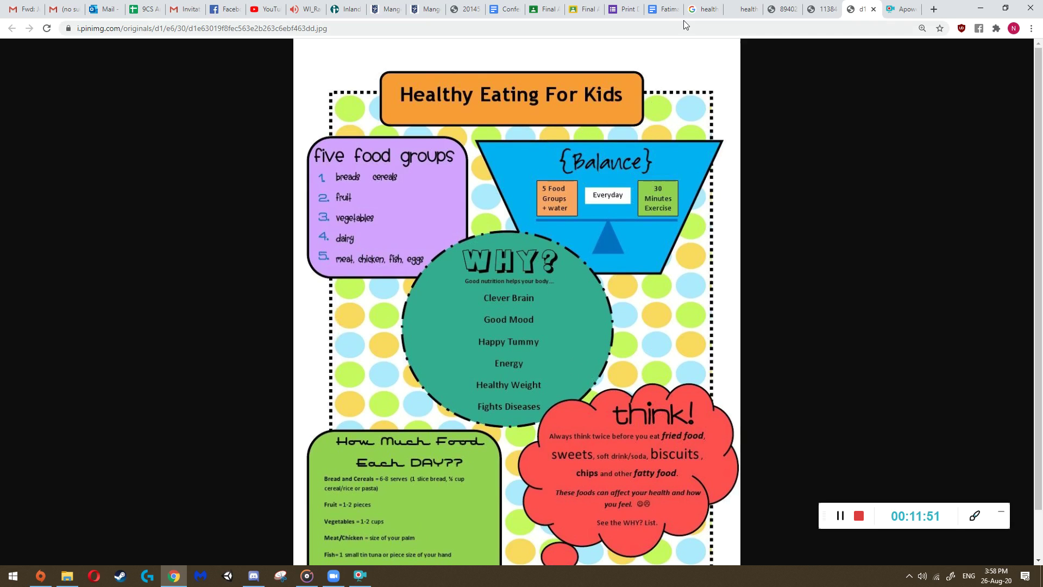
{"action": "scroll", "coordinate": [559, 125], "scroll_direction": "down", "scroll_amount": 1}
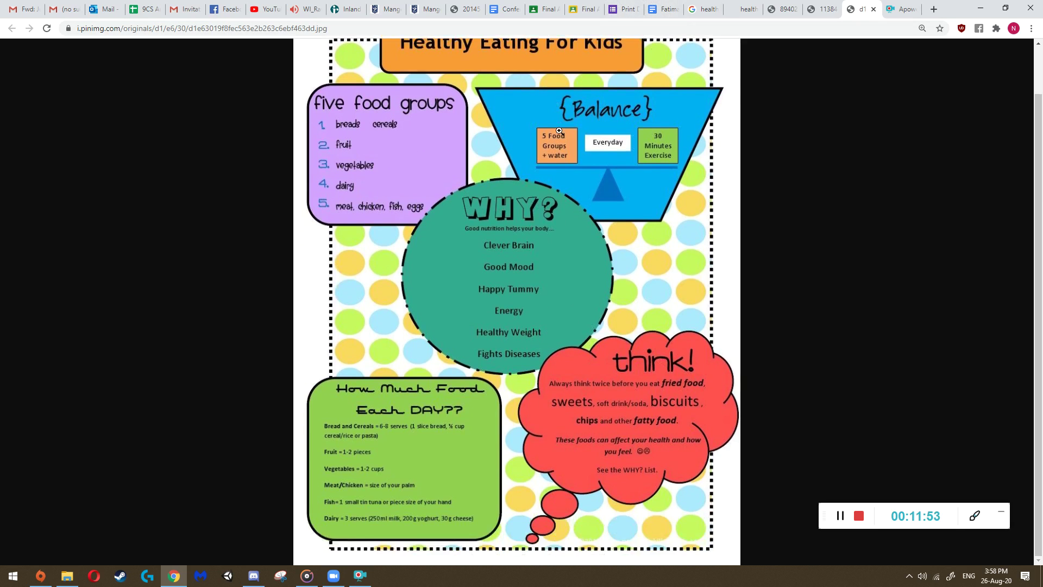
{"action": "scroll", "coordinate": [587, 261], "scroll_direction": "up", "scroll_amount": 1}
{"action": "scroll", "coordinate": [478, 351], "scroll_direction": "down", "scroll_amount": 1}
{"action": "left_click", "coordinate": [512, 351]}
{"action": "left_click", "coordinate": [625, 9]}
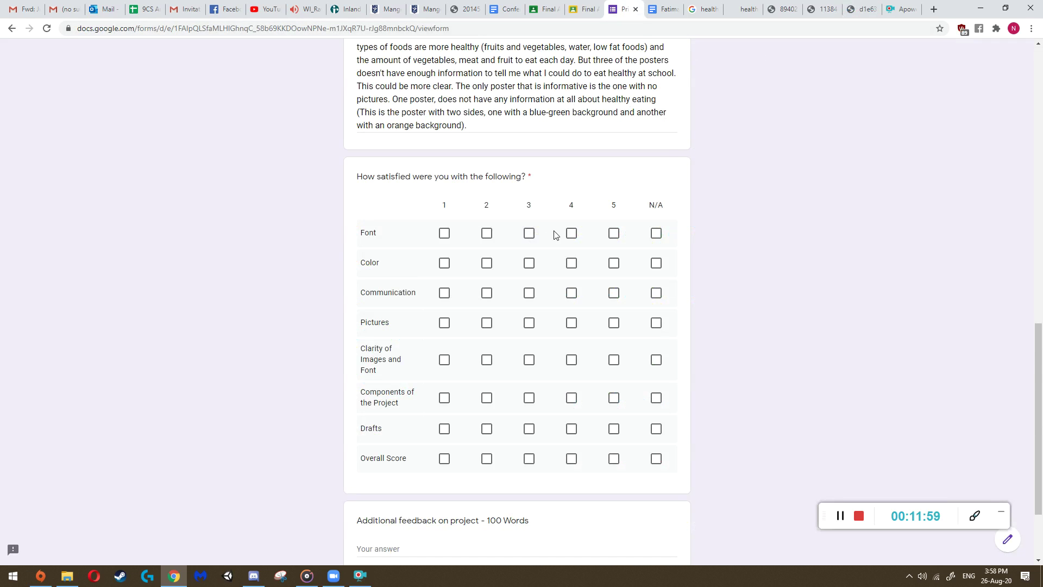
- Rate Font 4 in the satisfaction grid, comparing the reference posters afterwards
{"action": "left_click", "coordinate": [570, 234]}
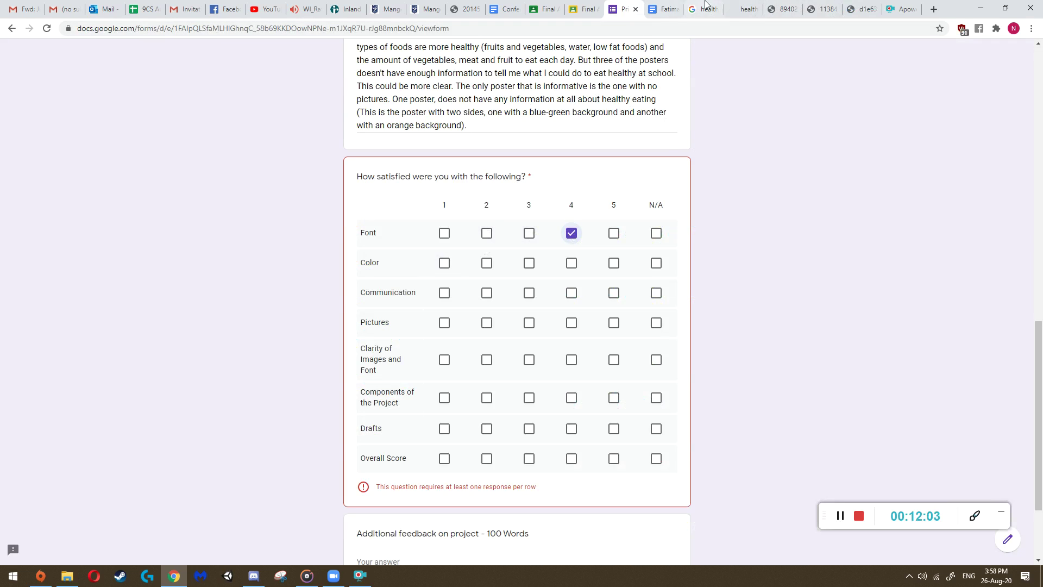
{"action": "left_click", "coordinate": [740, 6]}
{"action": "left_click", "coordinate": [784, 9]}
{"action": "left_click", "coordinate": [823, 9]}
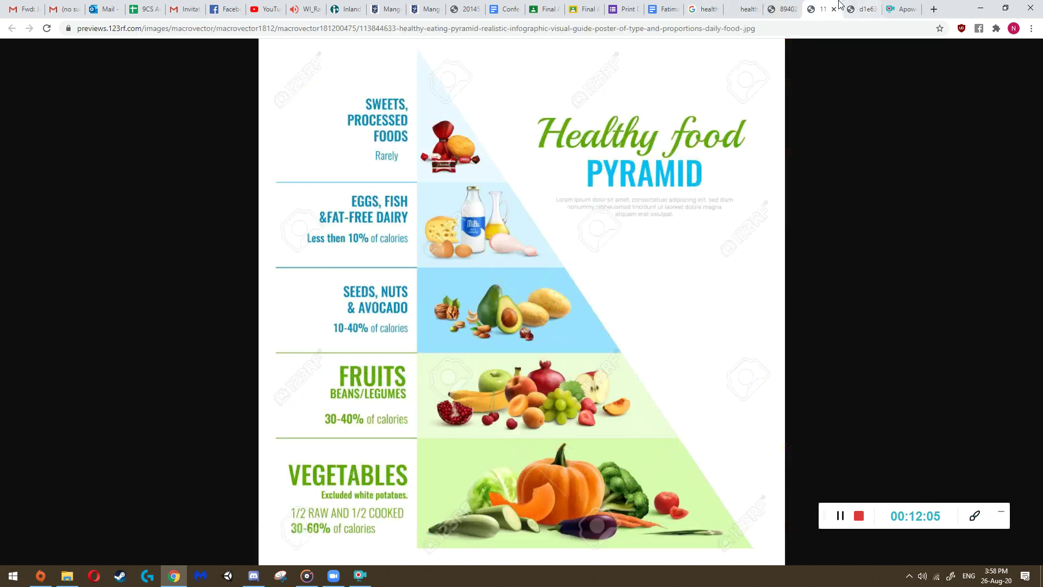
{"action": "left_click", "coordinate": [851, 9]}
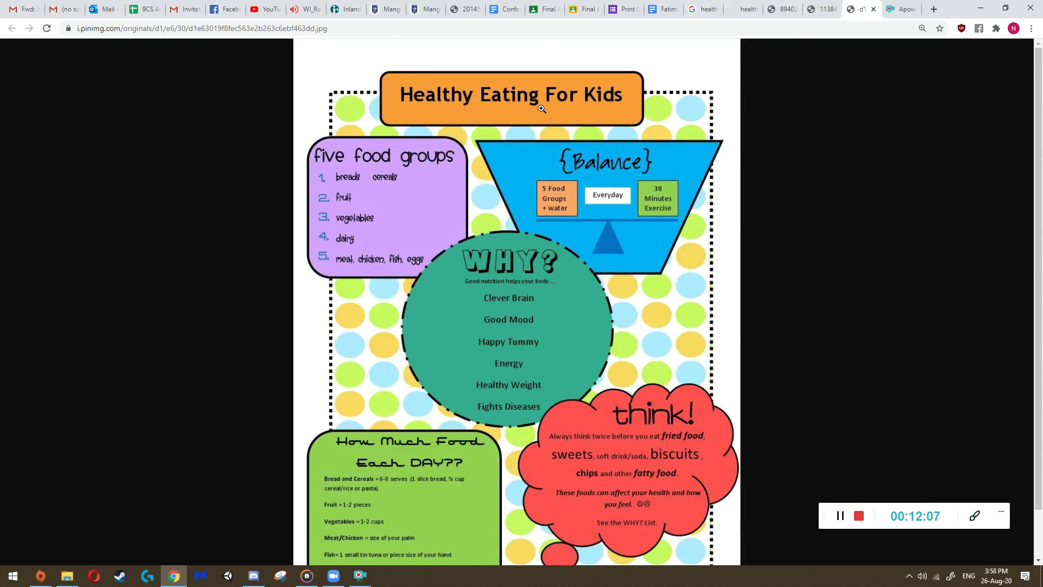
{"action": "left_click", "coordinate": [622, 8]}
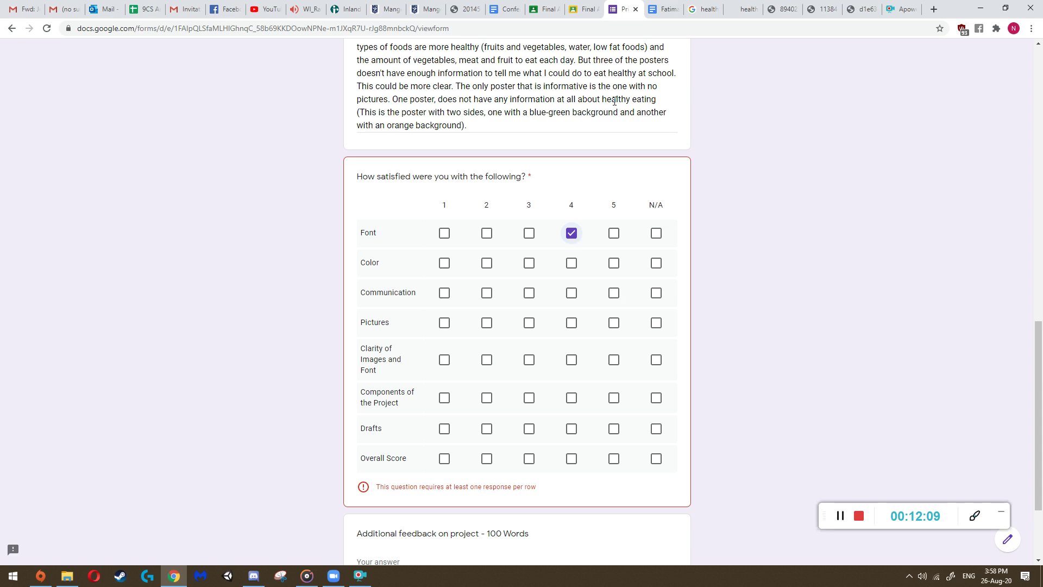
- Rate Color 4, then glance at the iStock and Eat Healthy posters
{"action": "left_click", "coordinate": [568, 264]}
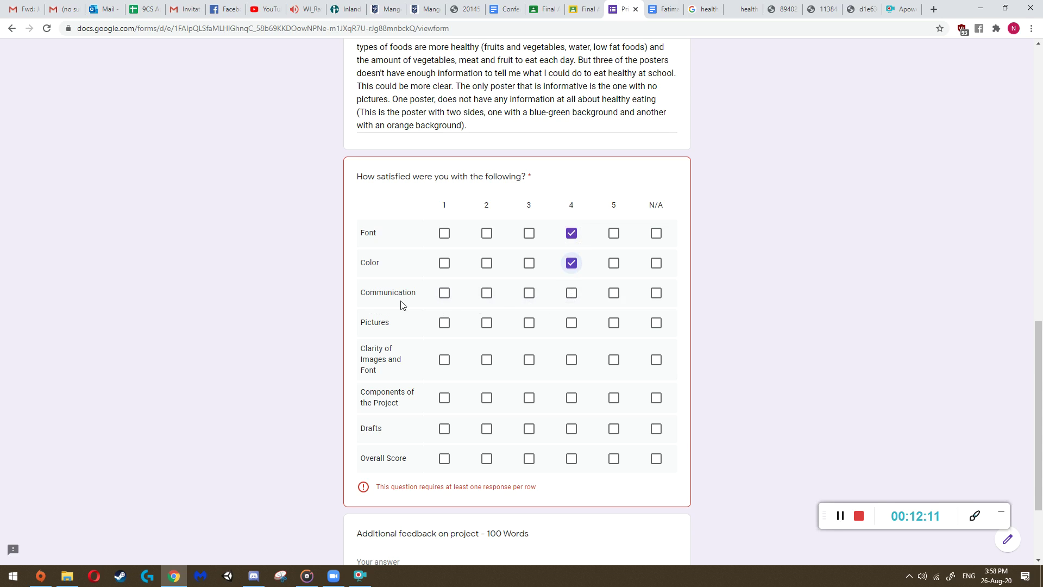
{"action": "left_click", "coordinate": [745, 9]}
{"action": "left_click", "coordinate": [783, 9]}
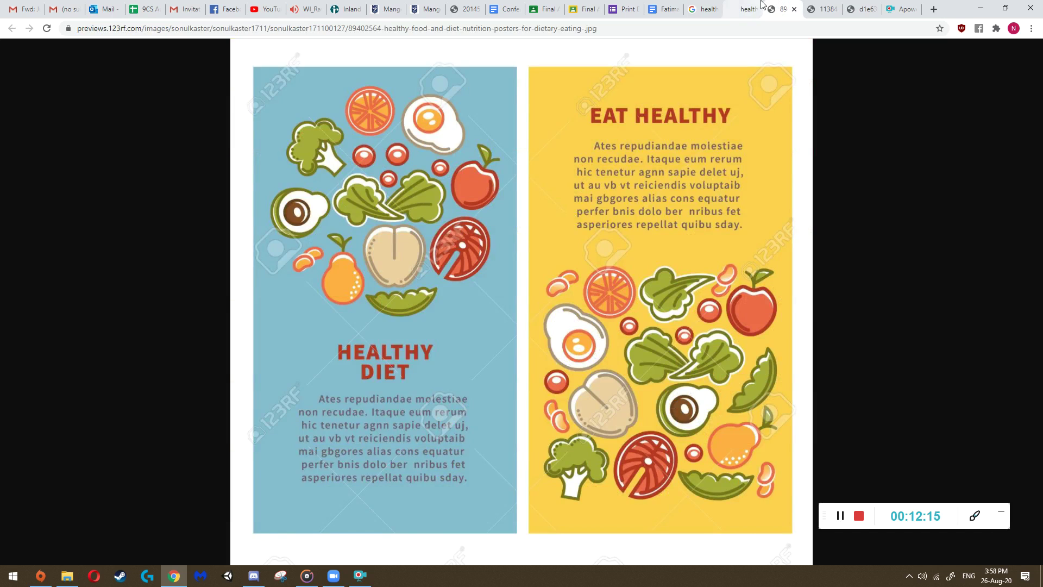
{"action": "left_click", "coordinate": [624, 9]}
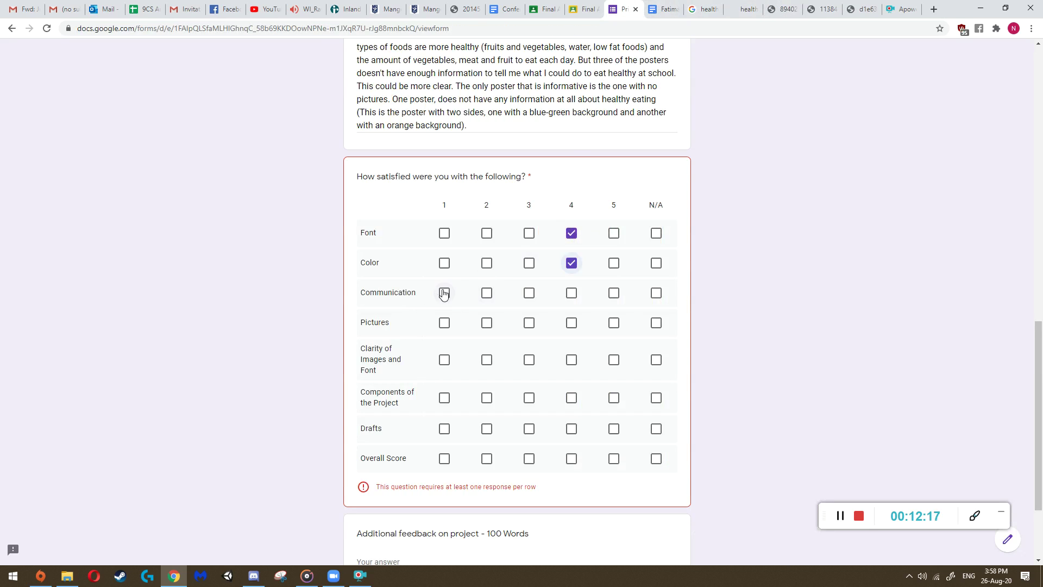
- Flip through the iStock, Eat Healthy, food pyramid and Healthy Eating For Kids posters
{"action": "left_click", "coordinate": [756, 7]}
{"action": "left_click", "coordinate": [784, 8]}
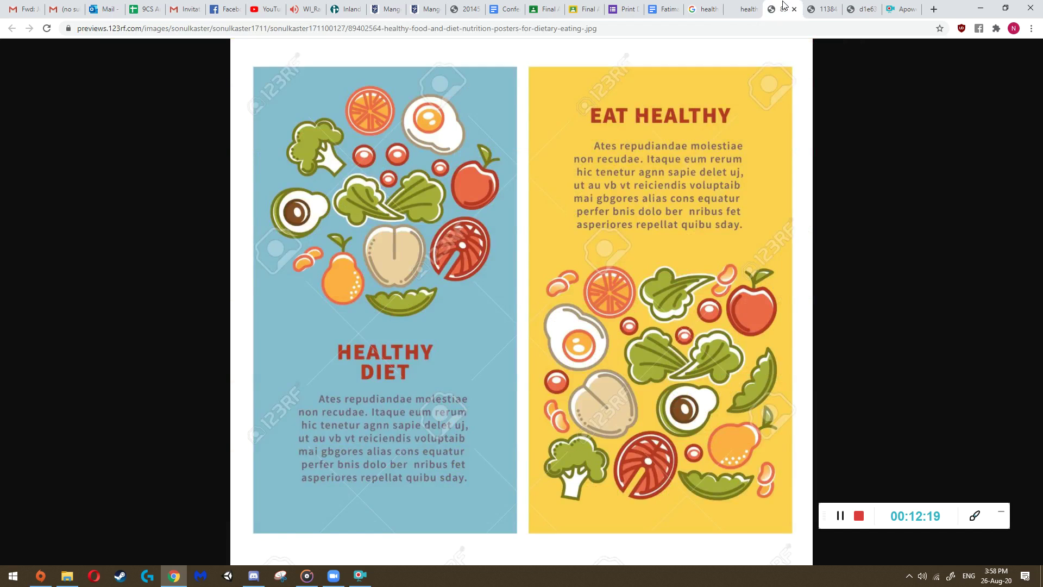
{"action": "left_click", "coordinate": [821, 7]}
{"action": "left_click", "coordinate": [860, 9]}
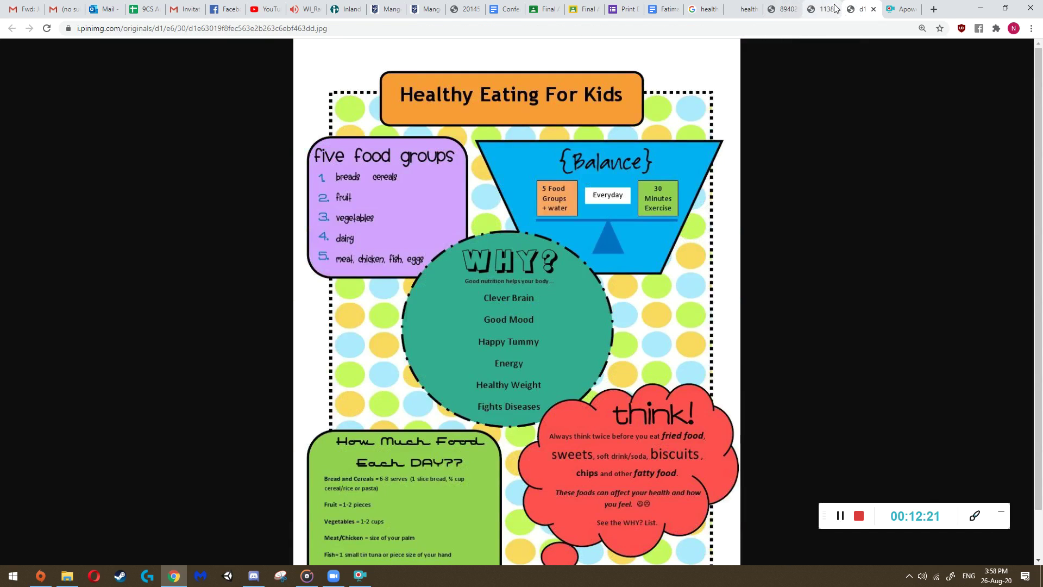
{"action": "left_click", "coordinate": [835, 8]}
{"action": "left_click", "coordinate": [784, 8]}
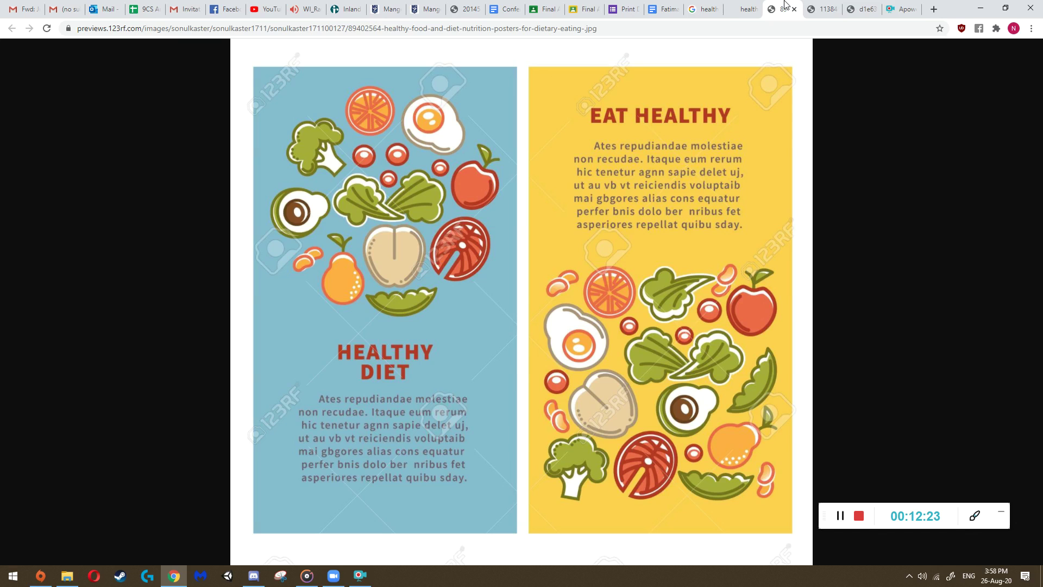
- Compare the food pyramid, Eat Healthy and iStock posters again, then open the project proposal document
{"action": "left_click", "coordinate": [818, 6]}
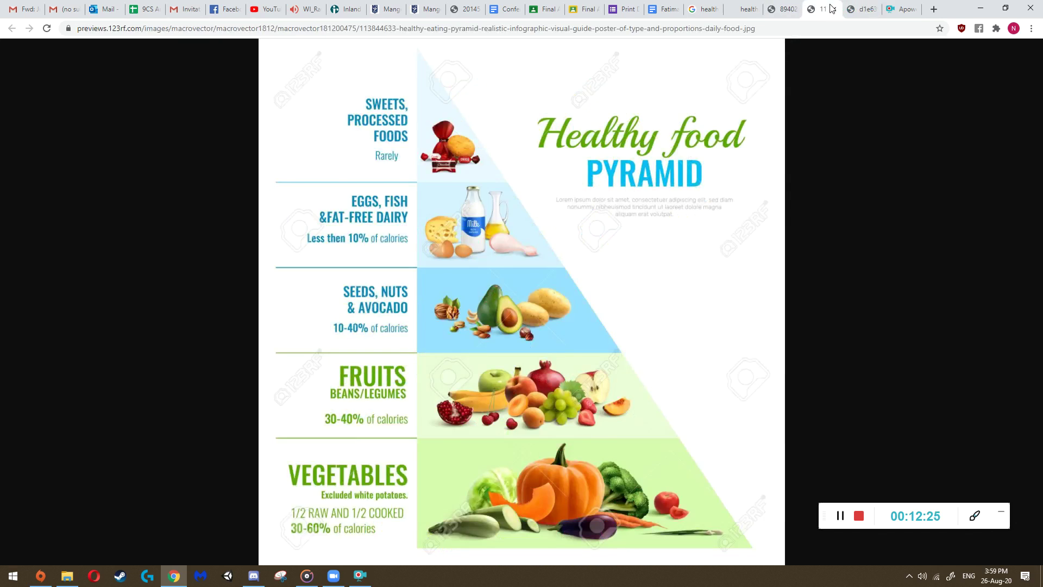
{"action": "left_click", "coordinate": [783, 7]}
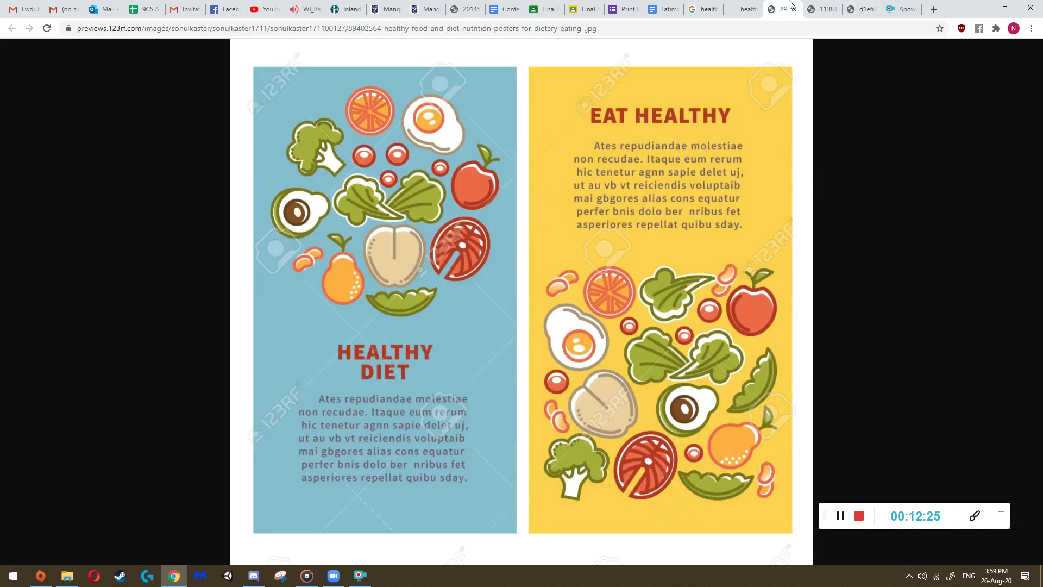
{"action": "left_click", "coordinate": [754, 12]}
{"action": "left_click", "coordinate": [783, 9]}
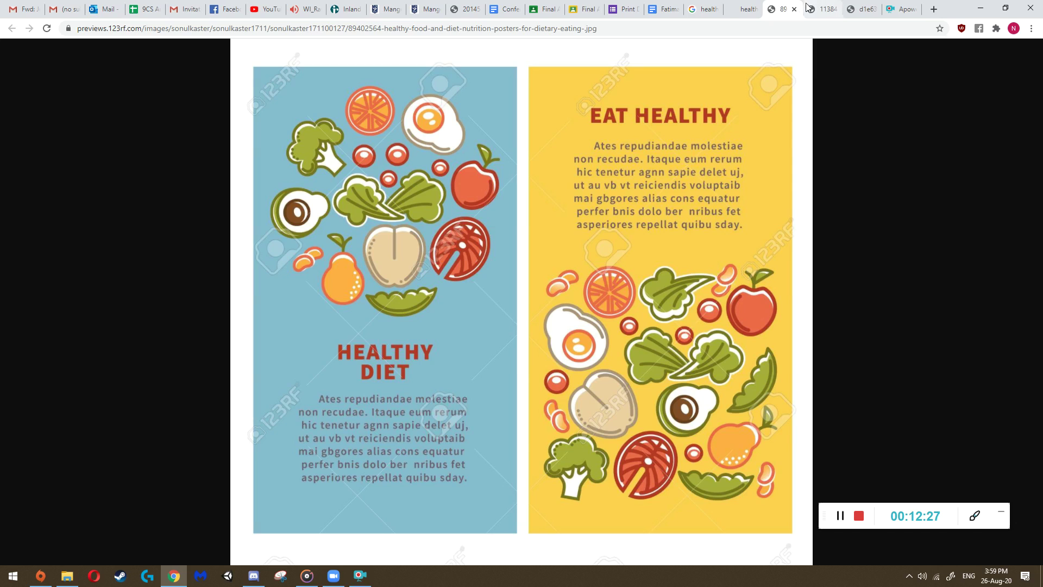
{"action": "left_click", "coordinate": [749, 17]}
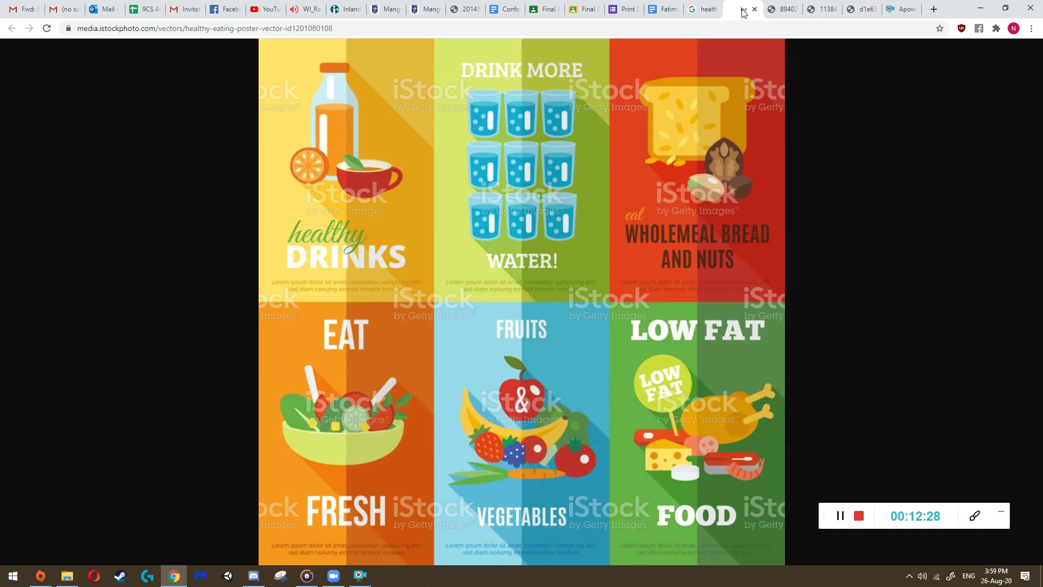
{"action": "left_click", "coordinate": [815, 12]}
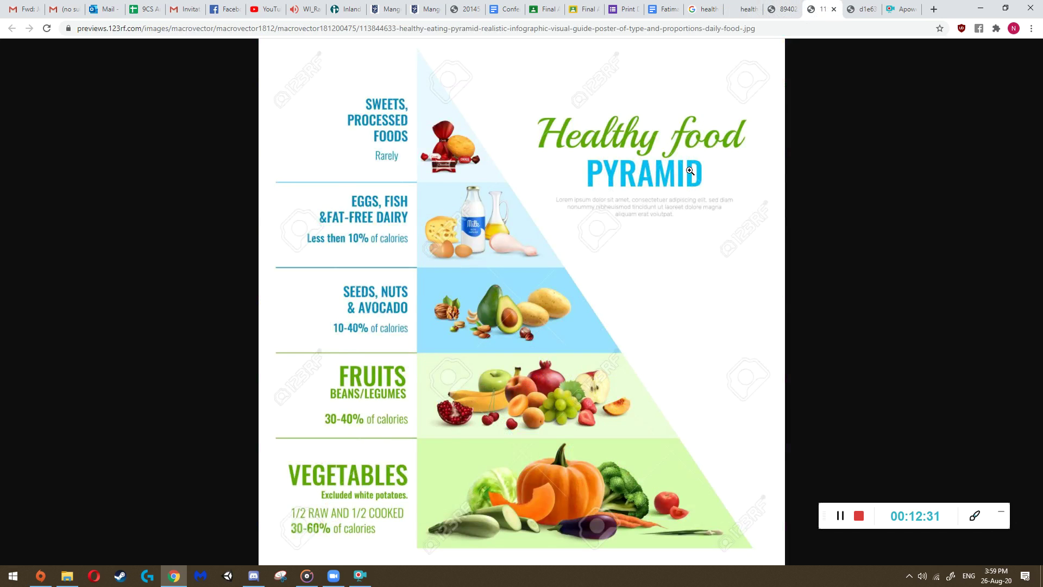
{"action": "left_click", "coordinate": [863, 8]}
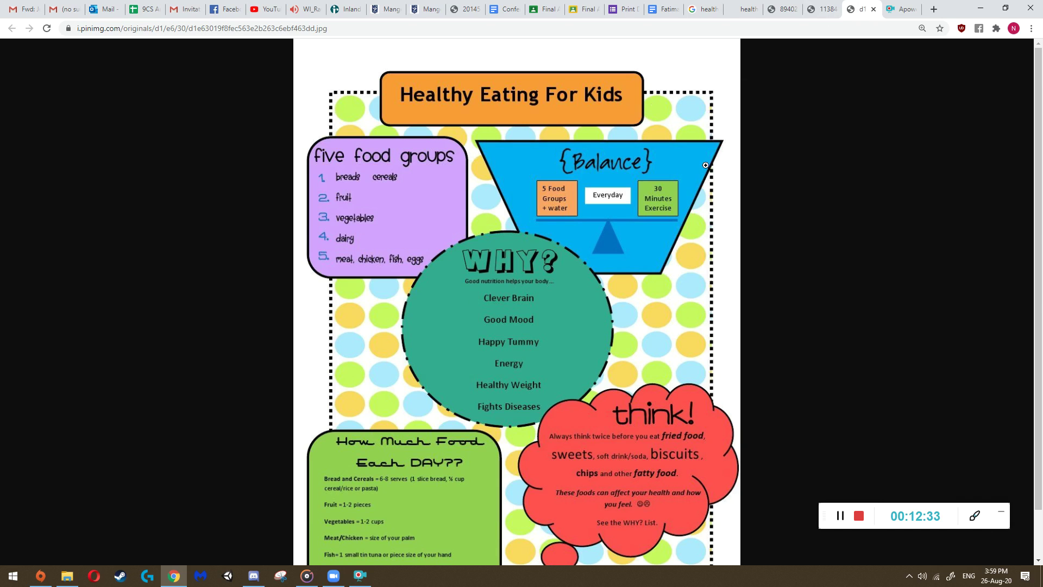
{"action": "left_click", "coordinate": [660, 9]}
{"action": "left_click", "coordinate": [640, 7]}
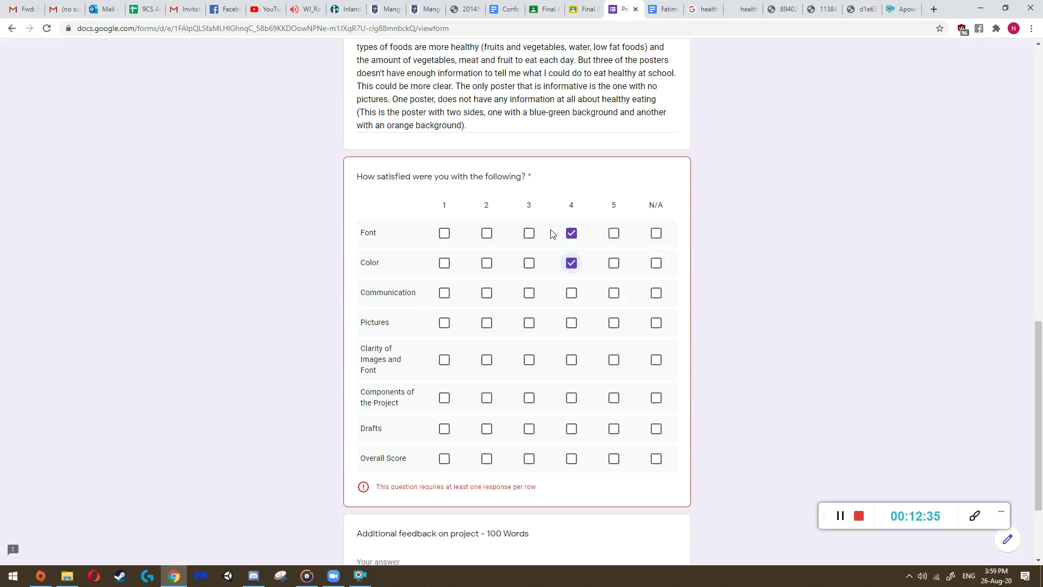
{"action": "left_click", "coordinate": [529, 292]}
{"action": "left_click", "coordinate": [743, 8]}
{"action": "left_click", "coordinate": [781, 5]}
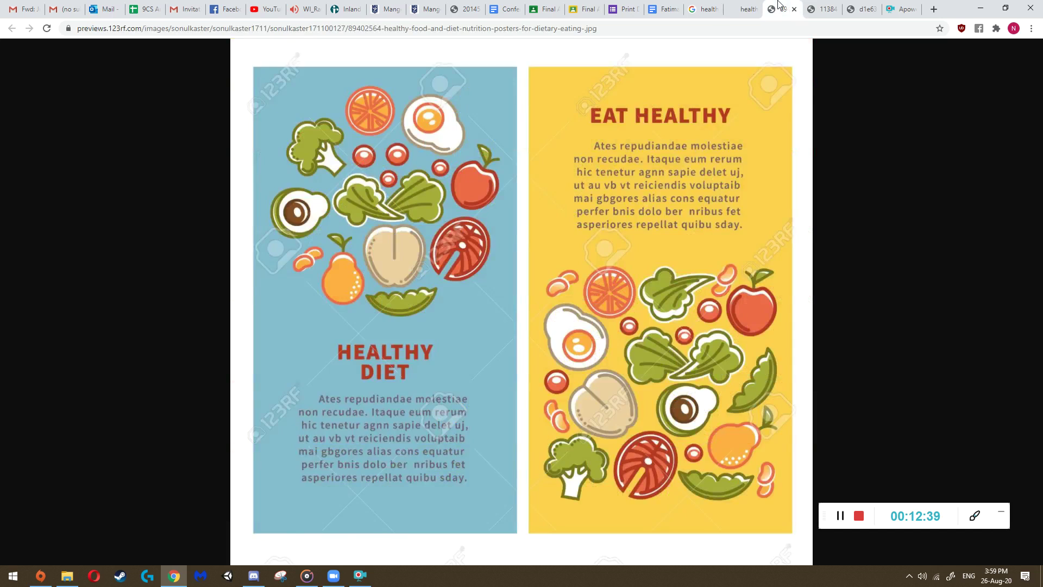
{"action": "left_click", "coordinate": [823, 8]}
{"action": "left_click", "coordinate": [766, 6]}
{"action": "left_click", "coordinate": [747, 8]}
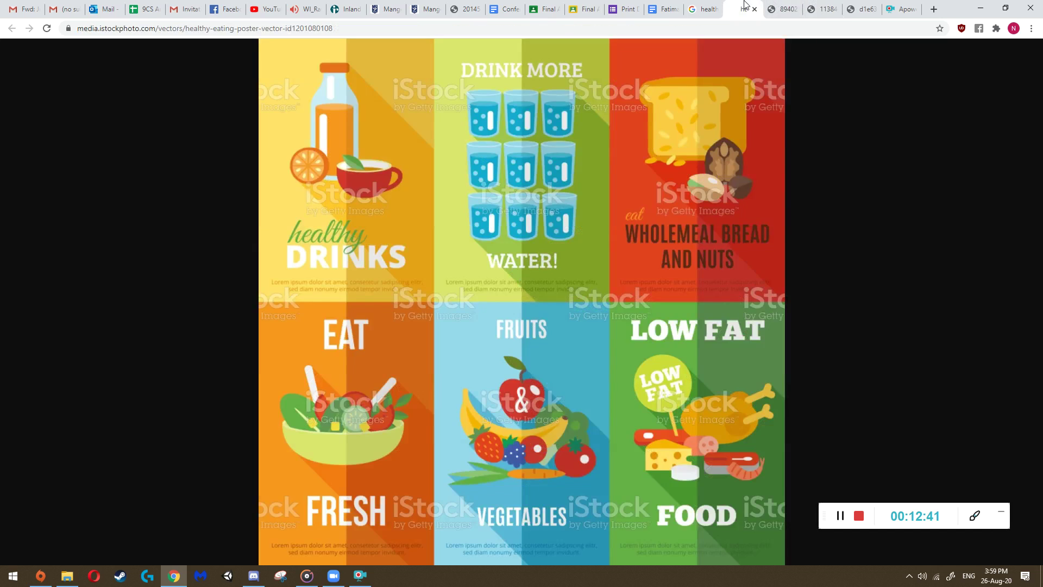
{"action": "left_click", "coordinate": [783, 8]}
{"action": "left_click", "coordinate": [863, 8]}
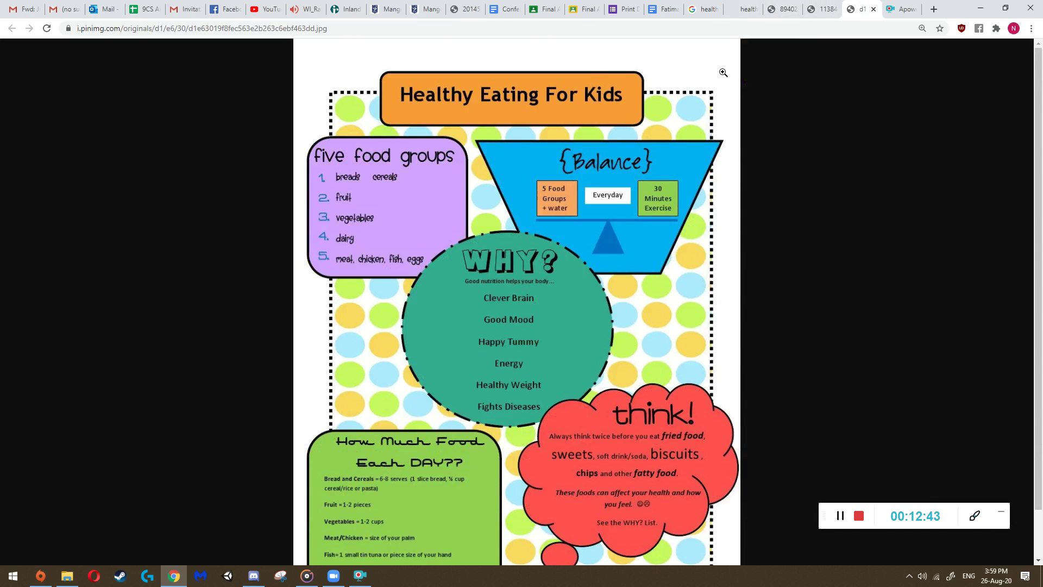
{"action": "left_click", "coordinate": [625, 9]}
{"action": "left_click", "coordinate": [529, 322]}
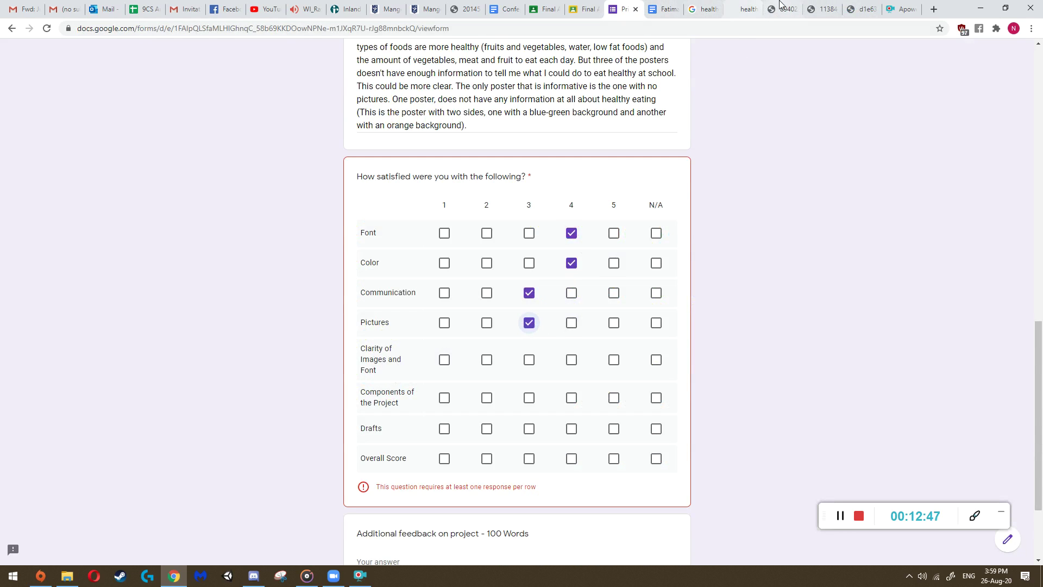
{"action": "left_click", "coordinate": [746, 5]}
{"action": "key", "text": "ctrl+Tab"}
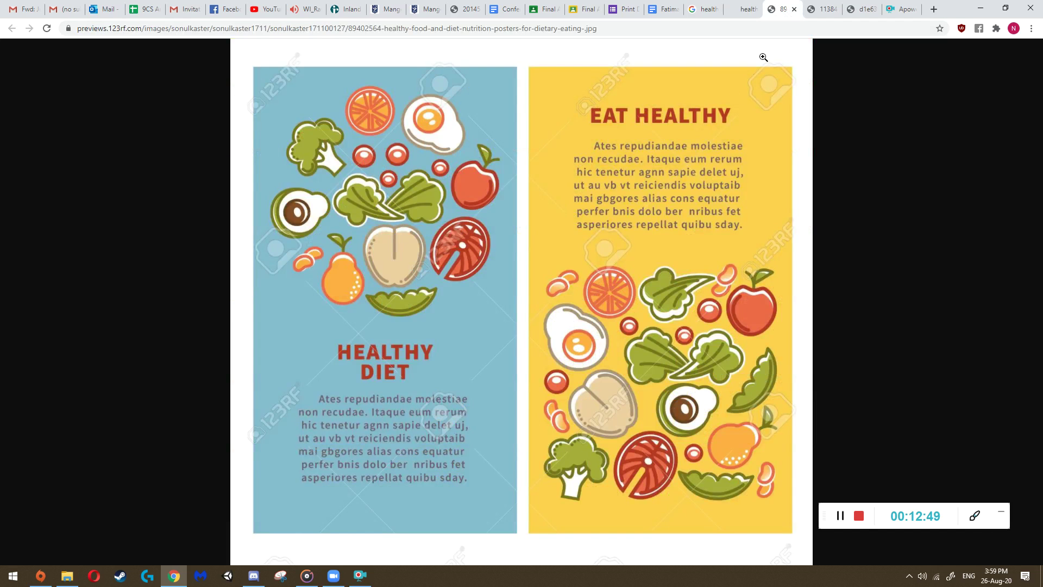
{"action": "key", "text": "ctrl+Tab"}
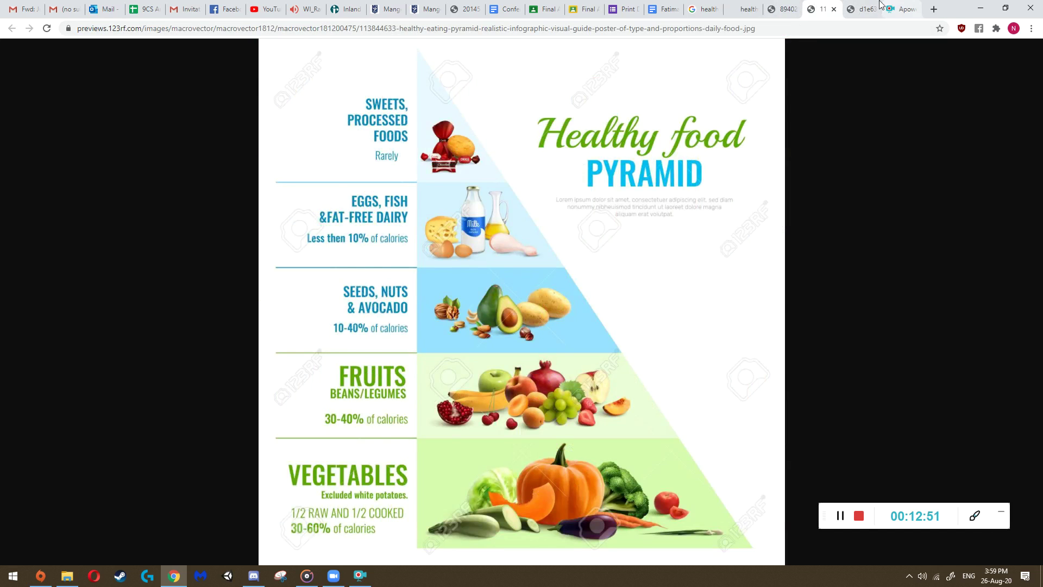
{"action": "key", "text": "ctrl+Tab"}
{"action": "scroll", "coordinate": [635, 293], "scroll_direction": "down", "scroll_amount": 1}
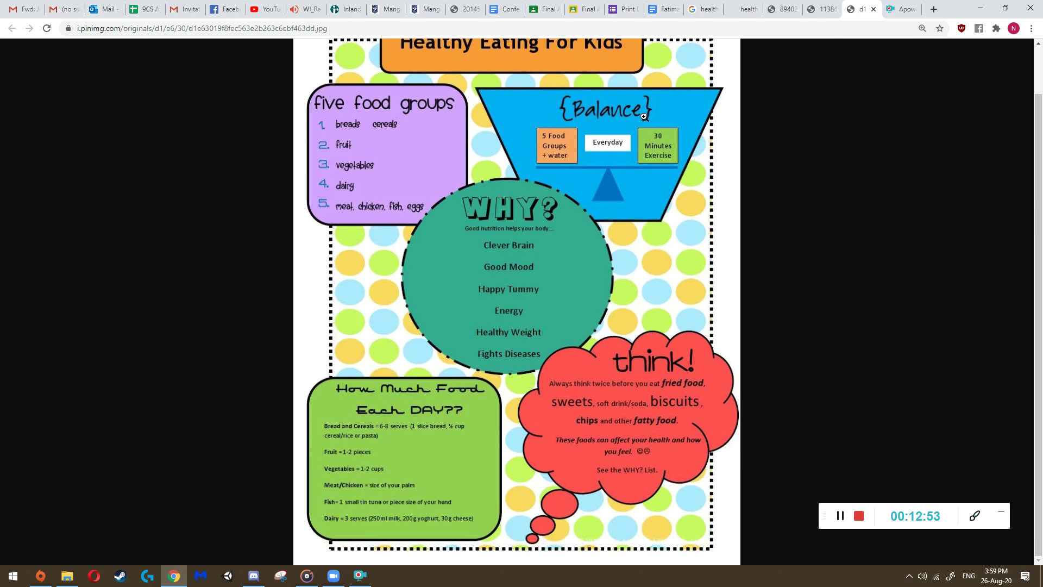
{"action": "left_click", "coordinate": [646, 408]}
{"action": "scroll", "coordinate": [549, 345], "scroll_direction": "up", "scroll_amount": 2}
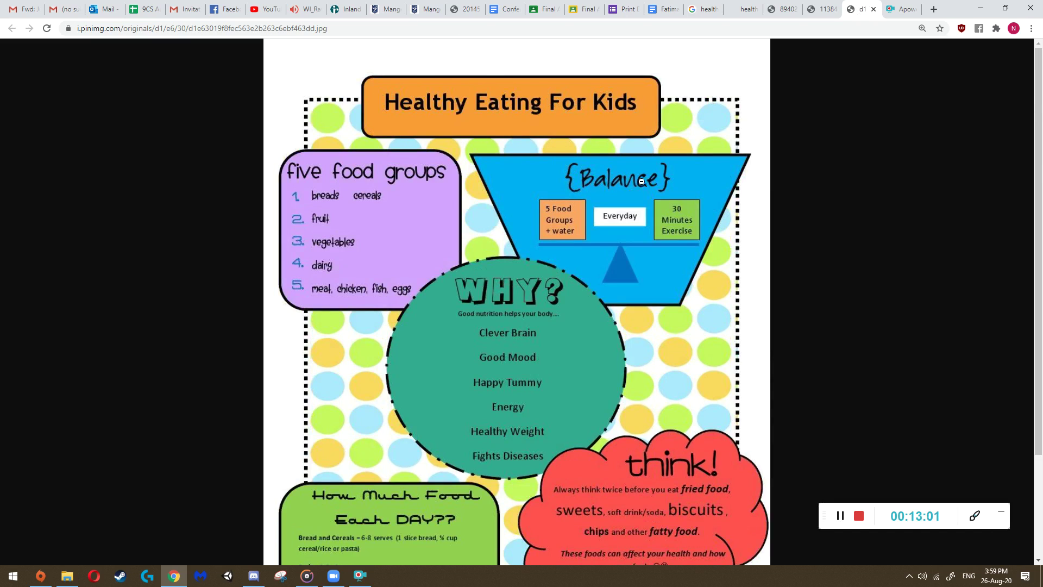
{"action": "scroll", "coordinate": [486, 402], "scroll_direction": "down", "scroll_amount": 1}
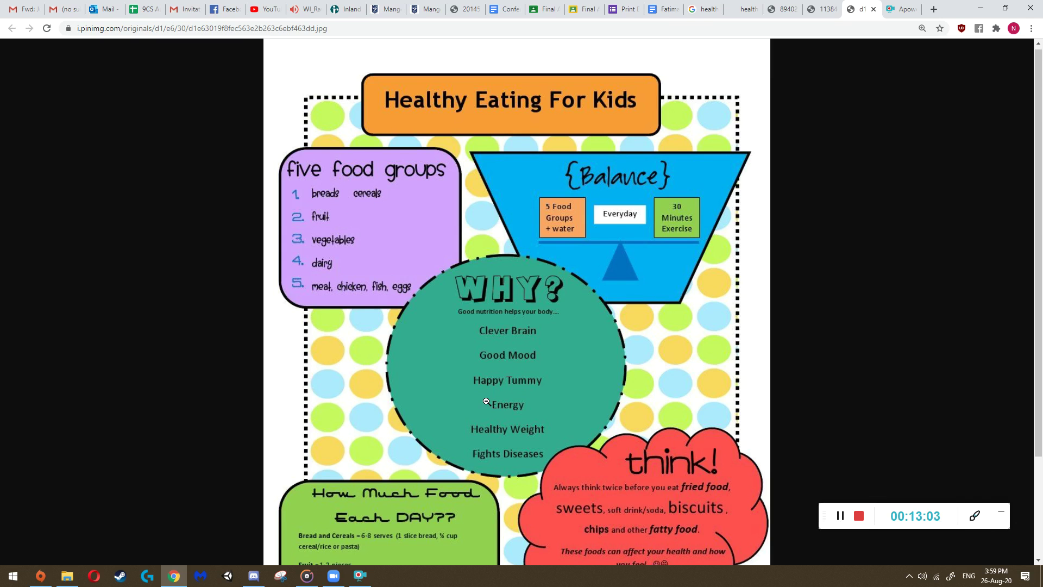
{"action": "scroll", "coordinate": [486, 402], "scroll_direction": "down", "scroll_amount": 2}
{"action": "scroll", "coordinate": [486, 402], "scroll_direction": "up", "scroll_amount": 2}
{"action": "left_click", "coordinate": [620, 8]}
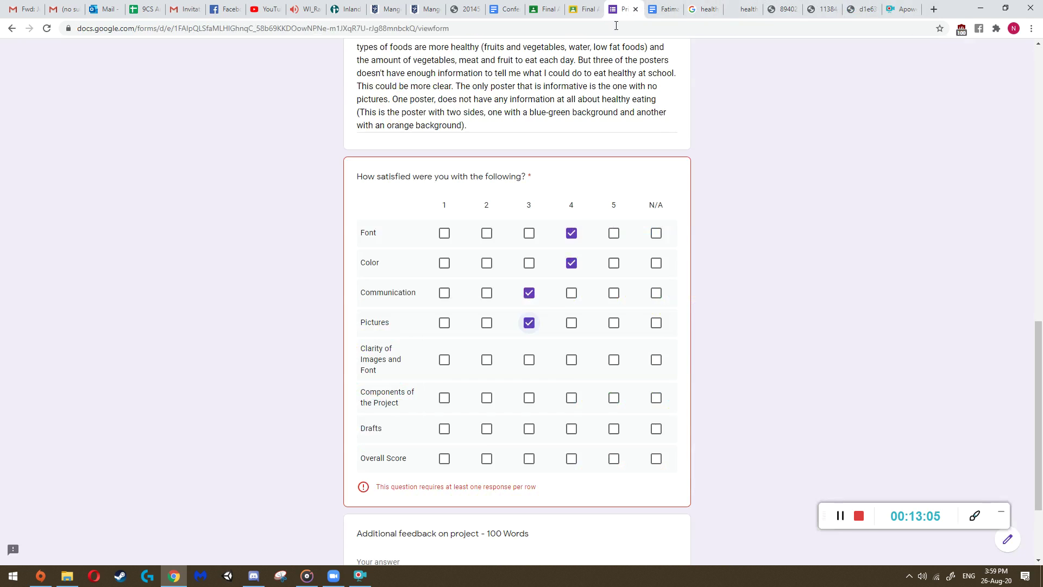
- Rate Clarity of Images and Font 4 after previewing the student's project components document in Classroom
{"action": "left_click", "coordinate": [573, 363]}
{"action": "left_click", "coordinate": [679, 10]}
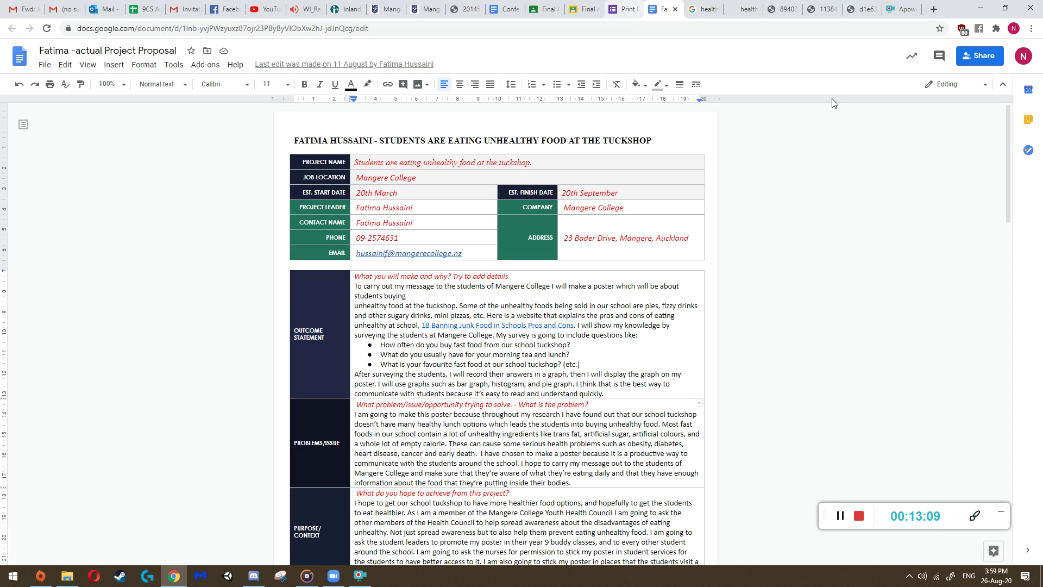
{"action": "left_click", "coordinate": [584, 9]}
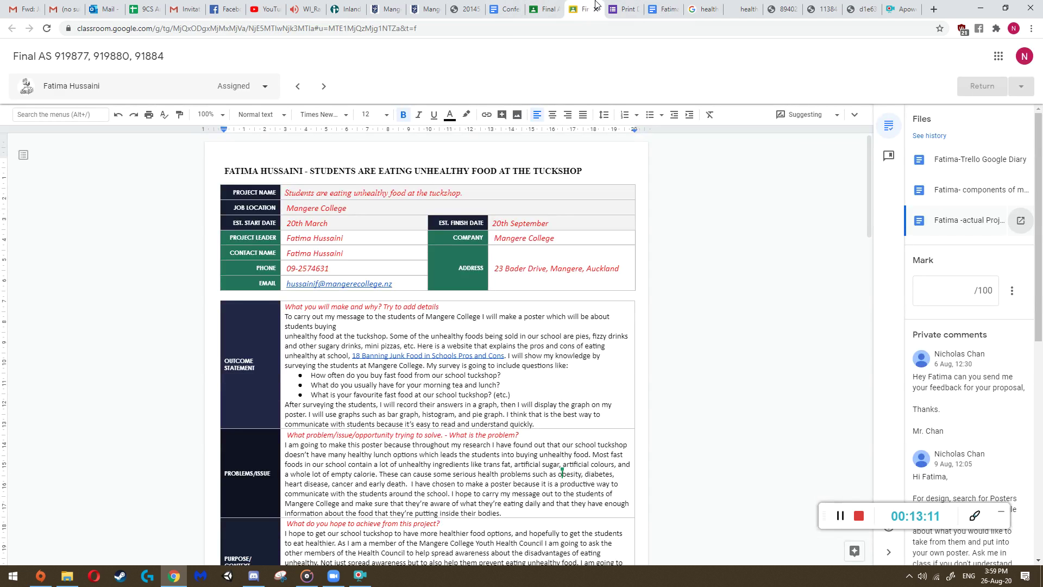
{"action": "left_click", "coordinate": [1011, 199]}
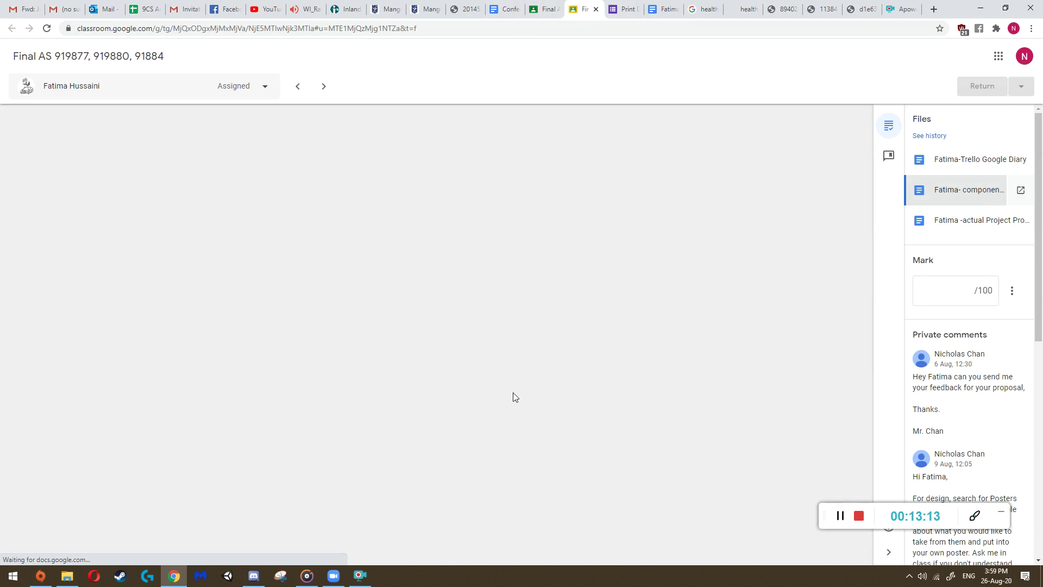
{"action": "scroll", "coordinate": [450, 342], "scroll_direction": "down", "scroll_amount": 1}
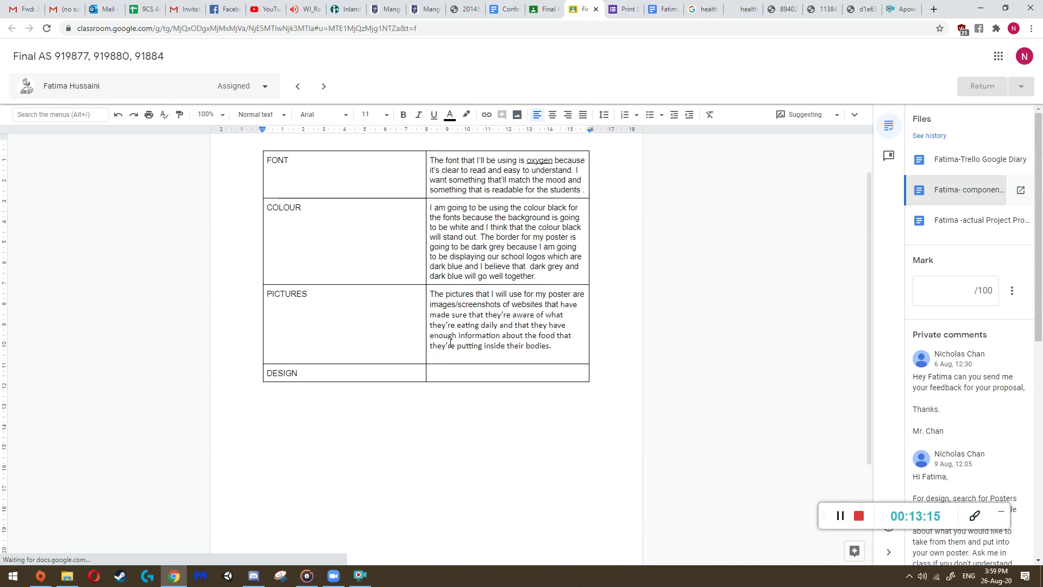
{"action": "left_click", "coordinate": [622, 9]}
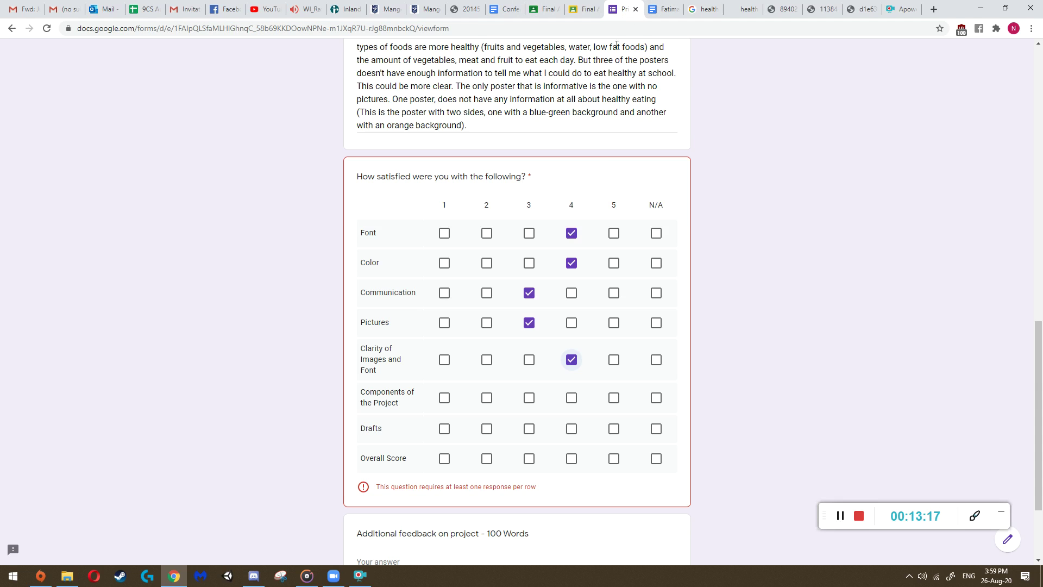
- Rate Components of the Project 2 after rechecking the two-sided healthy diet poster
{"action": "left_click", "coordinate": [511, 393]}
{"action": "scroll", "coordinate": [701, 402], "scroll_direction": "down", "scroll_amount": 1}
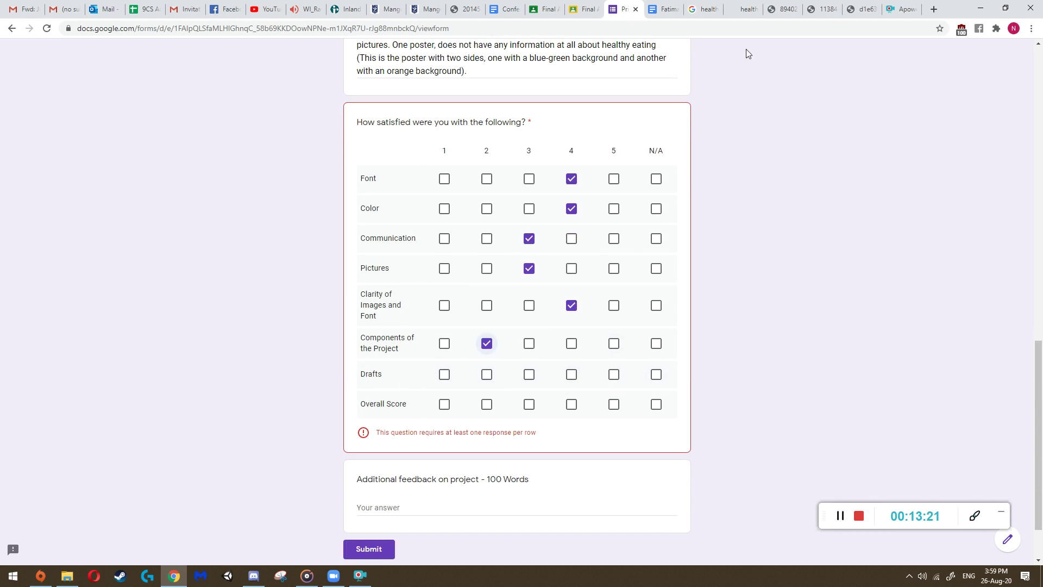
{"action": "left_click", "coordinate": [782, 9]}
{"action": "left_click", "coordinate": [625, 9]}
- Rate Drafts 3 and Overall Score 3, glancing at the Healthy Eating For Kids poster
{"action": "left_click", "coordinate": [529, 375]}
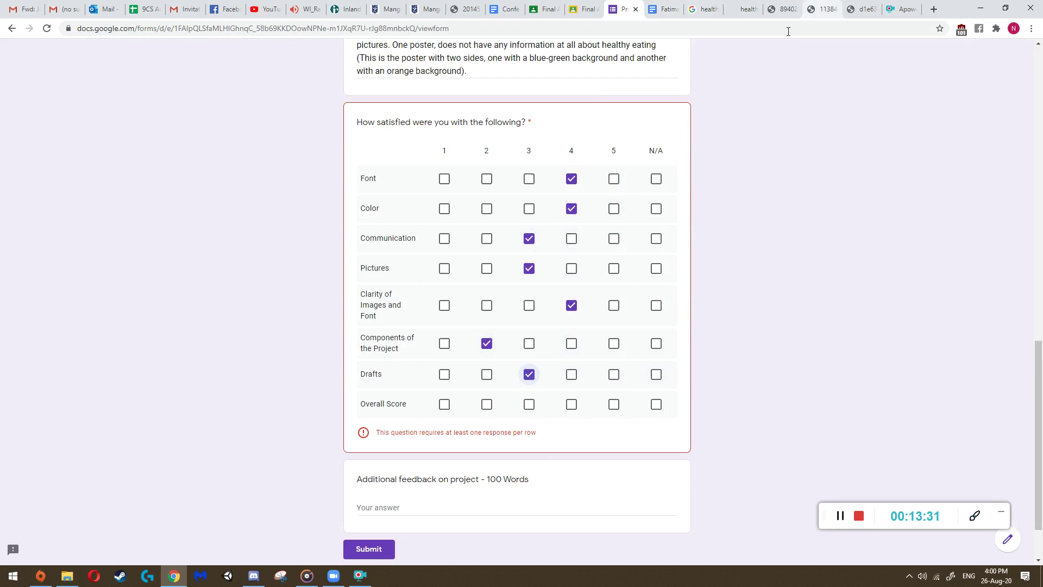
{"action": "left_click", "coordinate": [858, 9]}
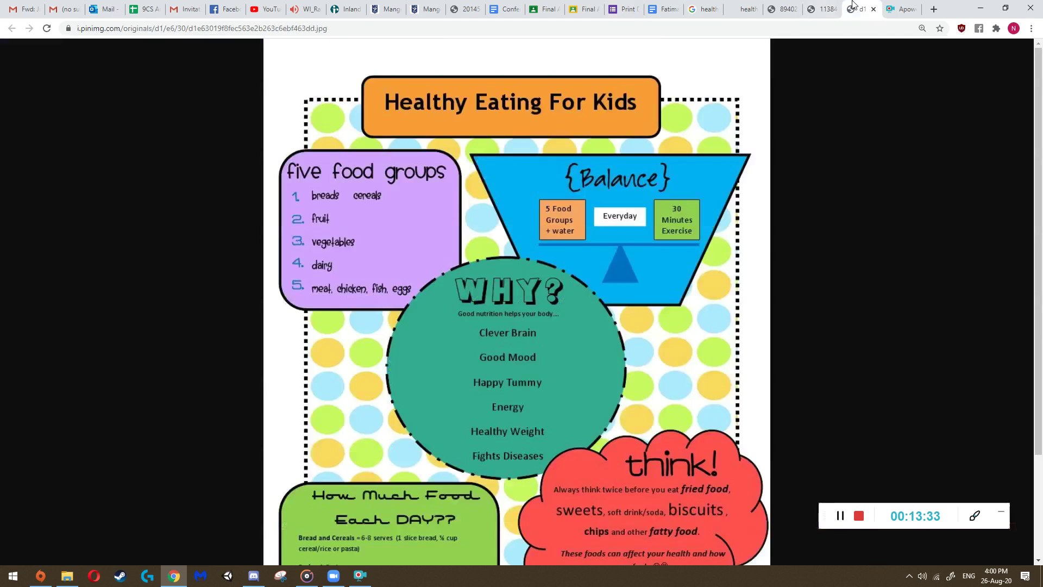
{"action": "left_click", "coordinate": [626, 5]}
{"action": "scroll", "coordinate": [515, 321], "scroll_direction": "down", "scroll_amount": 2}
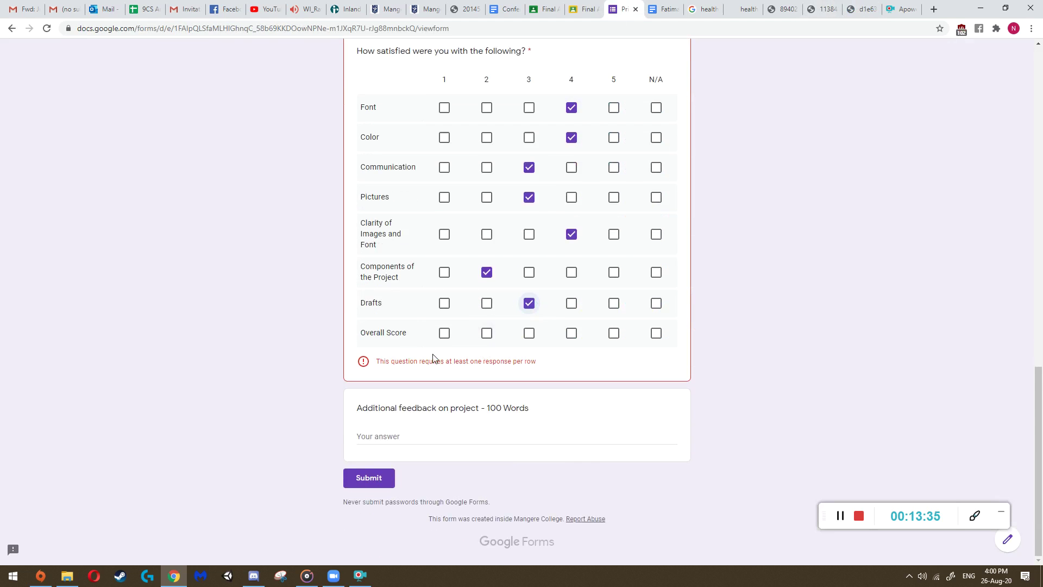
{"action": "left_click", "coordinate": [529, 333]}
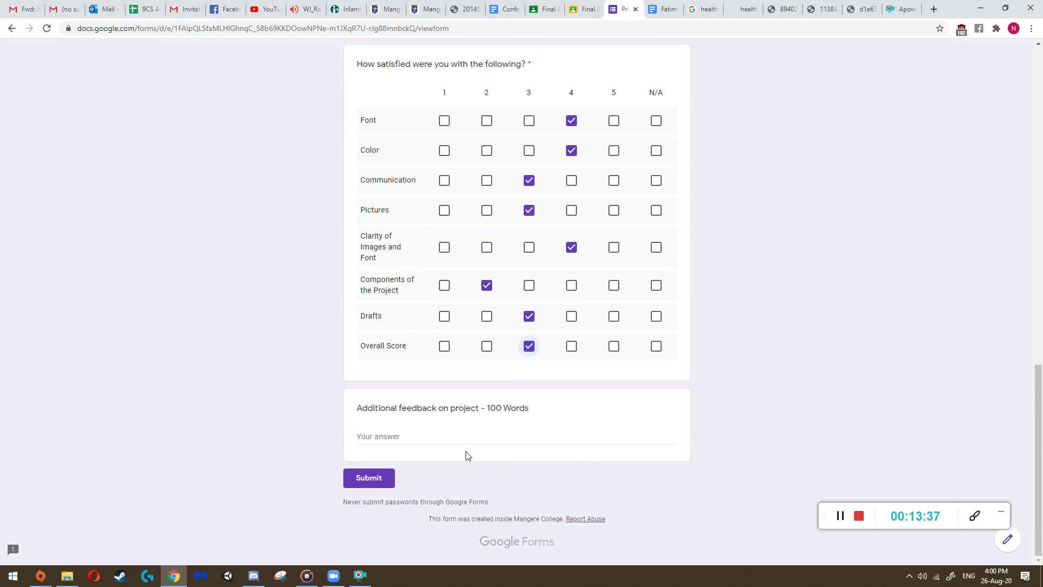
- Put the cursor in the Additional feedback answer and review the completed grid
{"action": "left_click", "coordinate": [400, 437]}
{"action": "scroll", "coordinate": [408, 454], "scroll_direction": "up", "scroll_amount": 4}
{"action": "scroll", "coordinate": [409, 456], "scroll_direction": "up", "scroll_amount": 1}
{"action": "scroll", "coordinate": [409, 456], "scroll_direction": "down", "scroll_amount": 5}
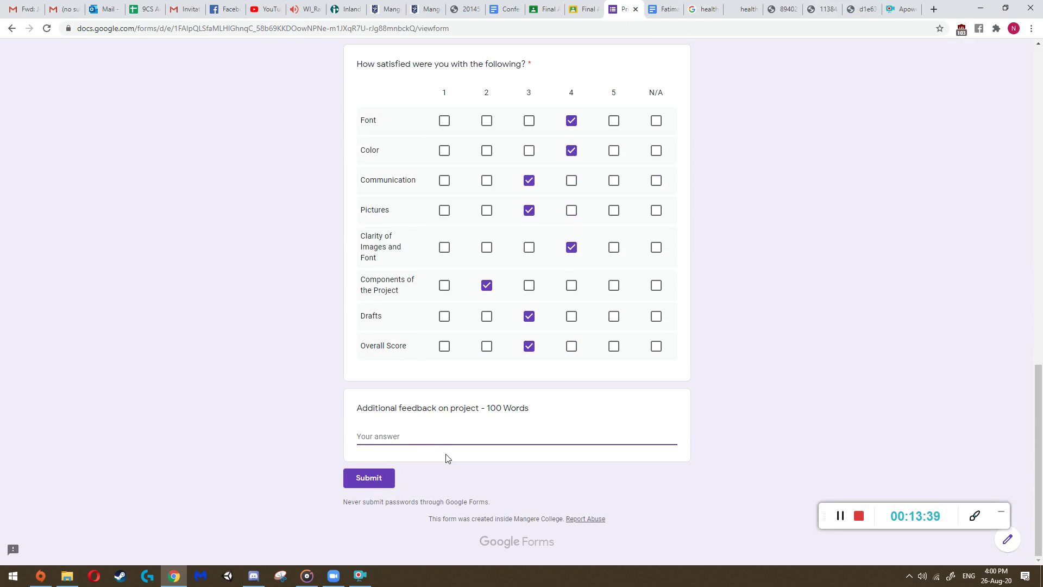
{"action": "scroll", "coordinate": [430, 432], "scroll_direction": "up", "scroll_amount": 6}
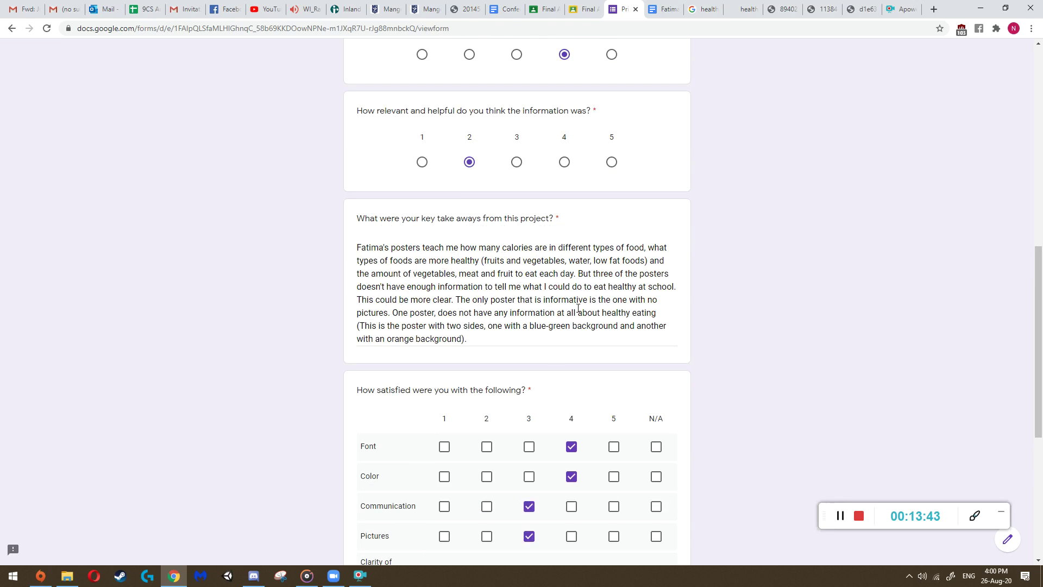
{"action": "scroll", "coordinate": [543, 337], "scroll_direction": "down", "scroll_amount": 6}
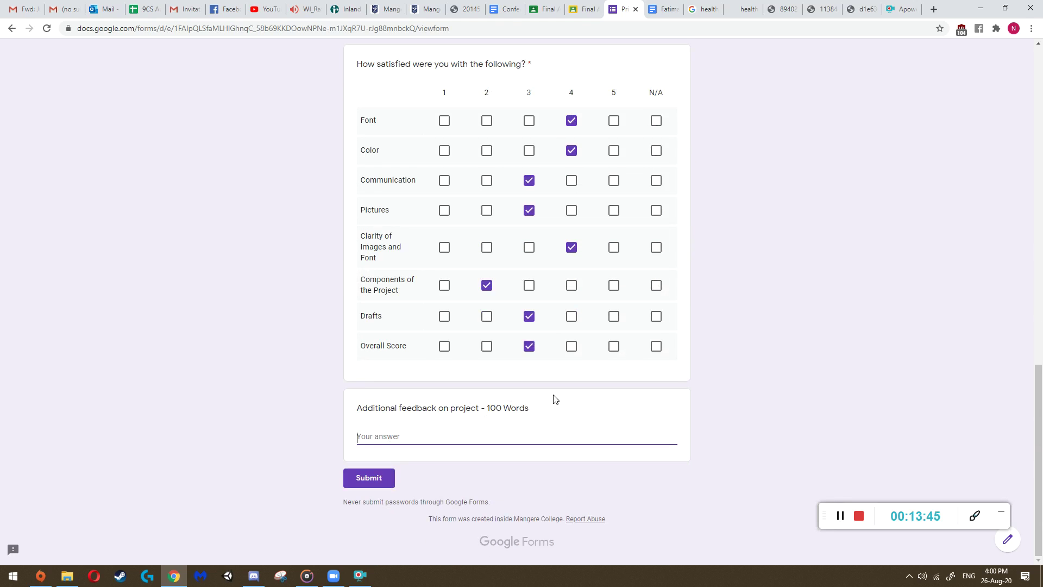
{"action": "scroll", "coordinate": [555, 399], "scroll_direction": "up", "scroll_amount": 3}
- Recheck the Healthy Eating For Kids poster at full size, then scroll back down the form
{"action": "left_click", "coordinate": [861, 8]}
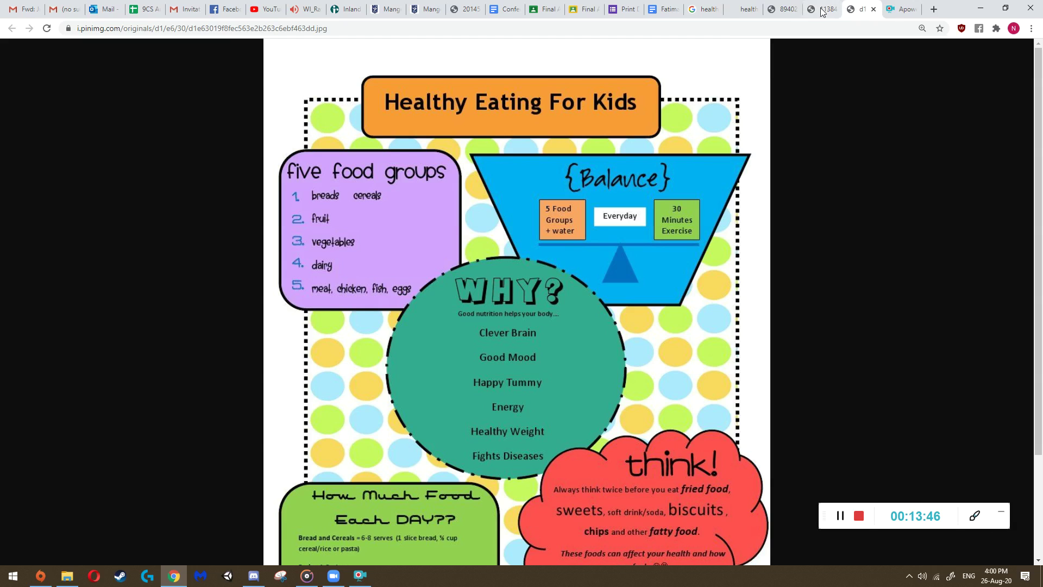
{"action": "left_click", "coordinate": [630, 8]}
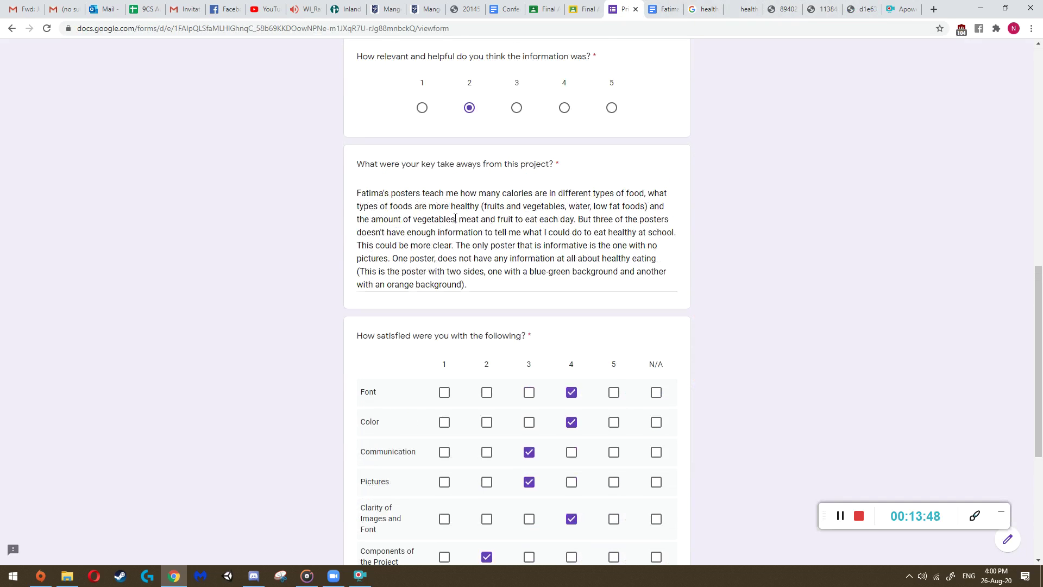
{"action": "left_click", "coordinate": [861, 9]}
{"action": "left_click", "coordinate": [489, 309]}
{"action": "left_click", "coordinate": [489, 309]}
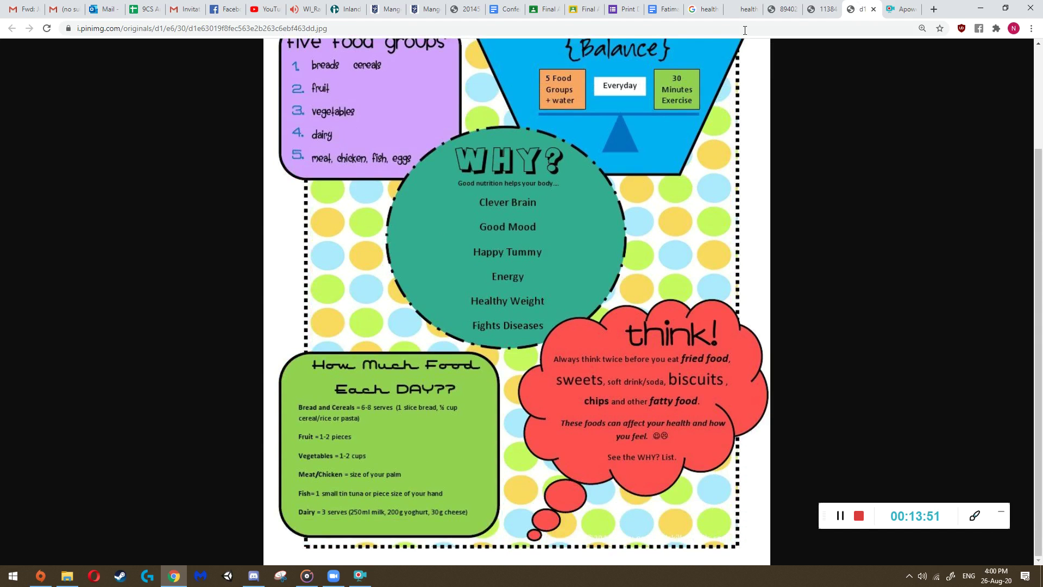
{"action": "left_click", "coordinate": [625, 9]}
{"action": "scroll", "coordinate": [548, 269], "scroll_direction": "down", "scroll_amount": 1}
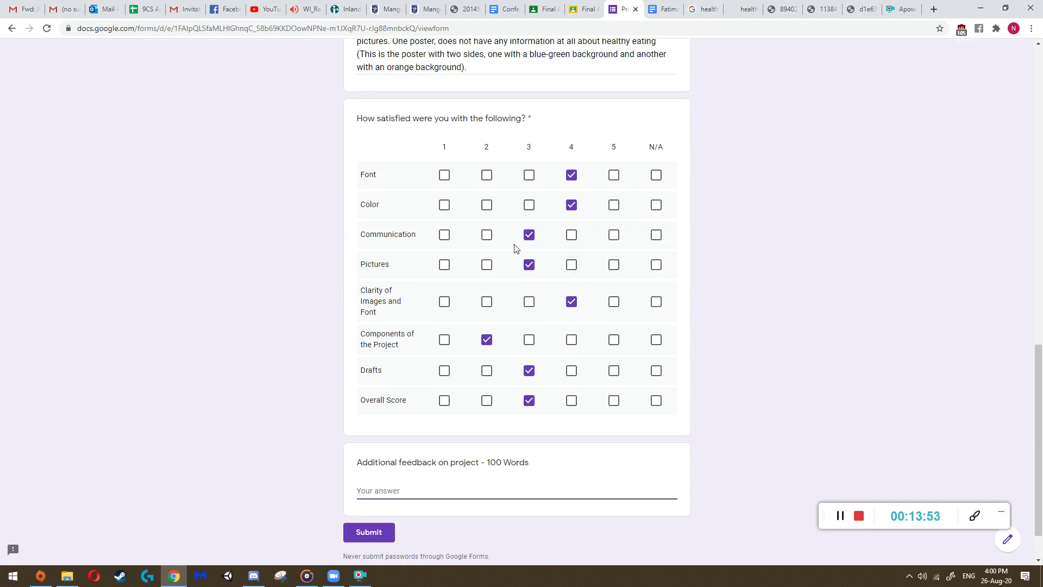
{"action": "scroll", "coordinate": [511, 298], "scroll_direction": "down", "scroll_amount": 1}
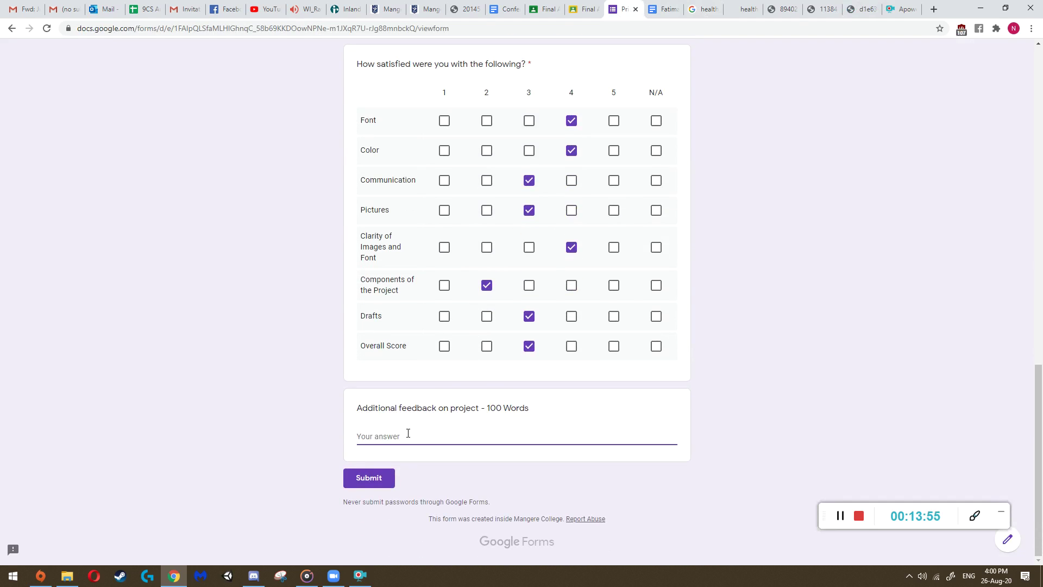
- Start the feedback: the no-pictures poster isn't appealing from a distance because of too many colours
{"action": "type", "text": "For the poster with no pictures, from a distance is"}
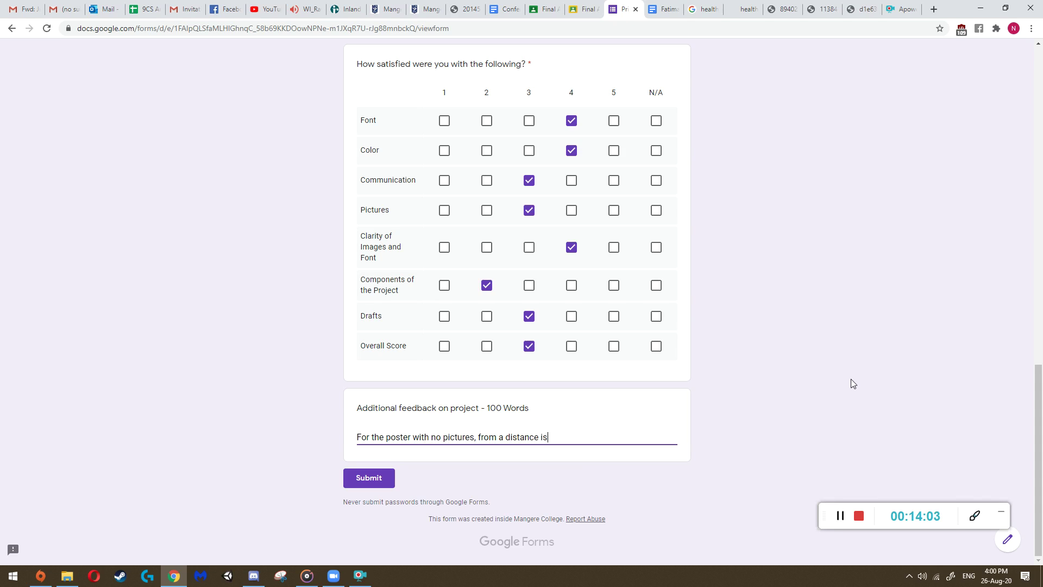
{"action": "key", "text": "BackSpace"}
{"action": "type", "text": "t isnt"}
{"action": "key", "text": "BackSpace"}
{"action": "key", "text": "BackSpace"}
{"action": "key", "text": "BackSpace"}
{"action": "key", "text": "BackSpace"}
{"action": "key", "text": "BackSpace"}
{"action": "type", "text": "isn't appealing,because there are too "}
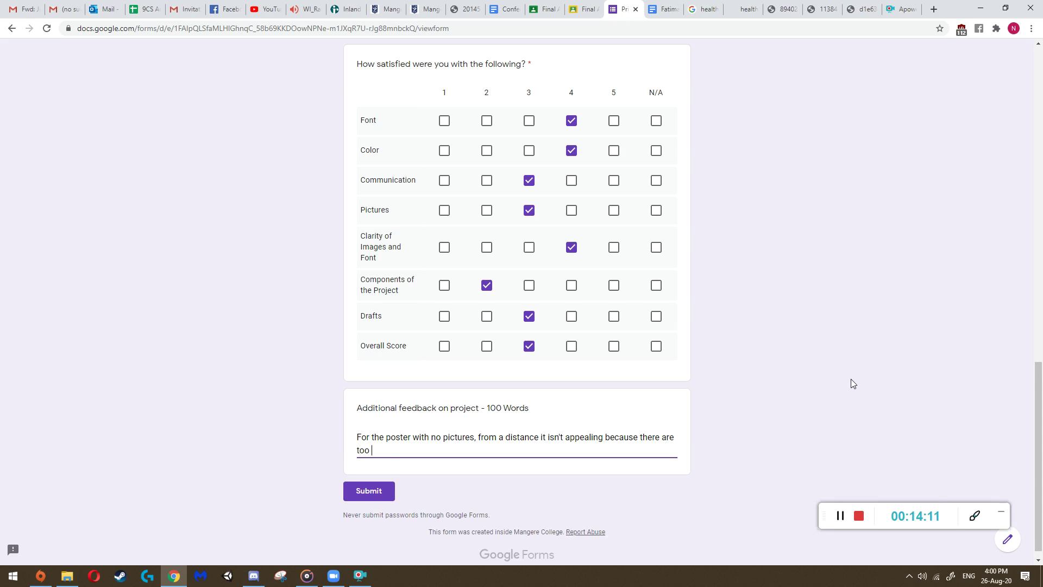
{"action": "type", "text": "many colours and th"}
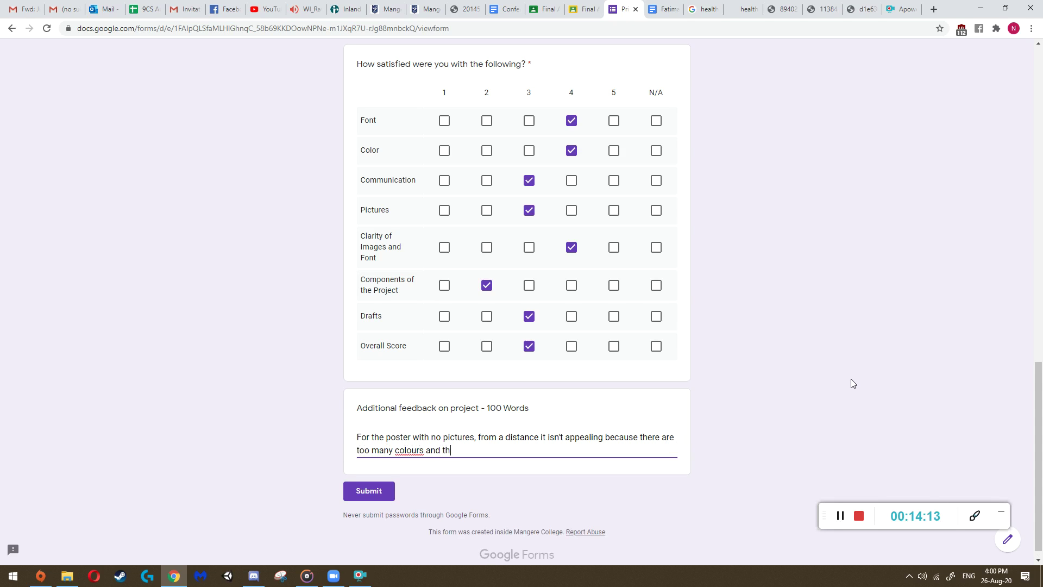
{"action": "type", "text": "e fonts aren't appealing and dont"}
- Add that the fonts don't look good together and that pictures should show the poster's topic from a distance
{"action": "key", "text": "BackSpace"}
{"action": "key", "text": "BackSpace"}
{"action": "key", "text": "BackSpace"}
{"action": "type", "text": "on't make"}
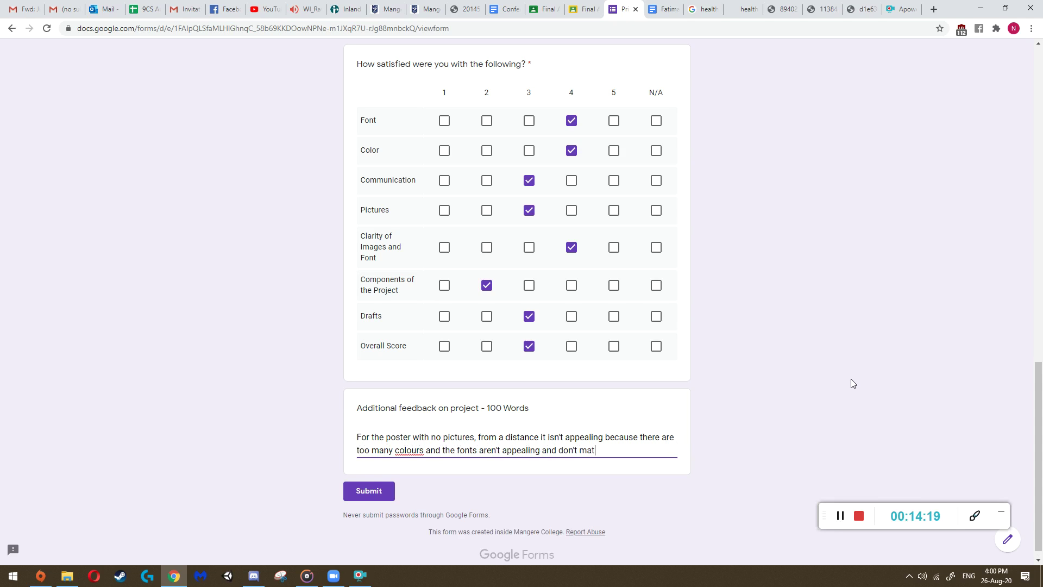
{"action": "key", "text": "BackSpace"}
{"action": "key", "text": "BackSpace"}
{"action": "key", "text": "BackSpace"}
{"action": "key", "text": "BackSpace"}
{"action": "key", "text": "BackSpace"}
{"action": "type", "text": "lo"}
{"action": "key", "text": "BackSpace"}
{"action": "type", "text": "ook good together. I also"}
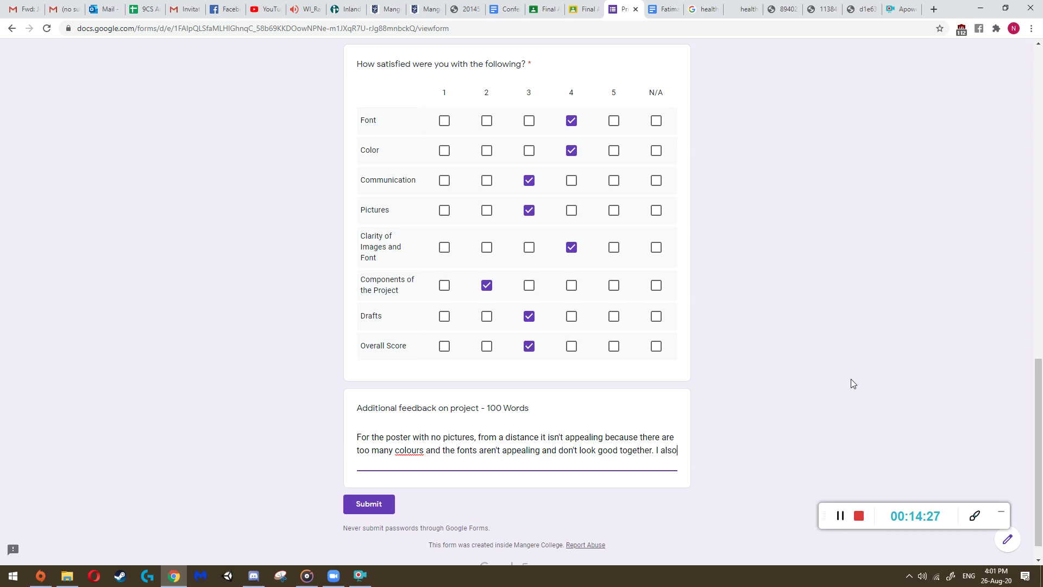
{"action": "type", "text": " think that there should be pic"}
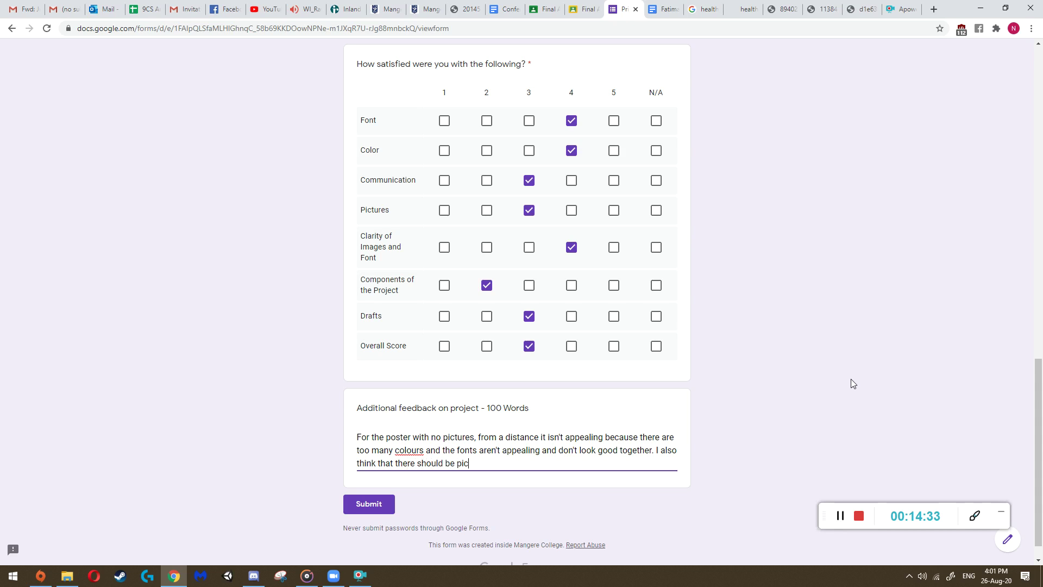
{"action": "type", "text": "tures on the poster to communicate that"}
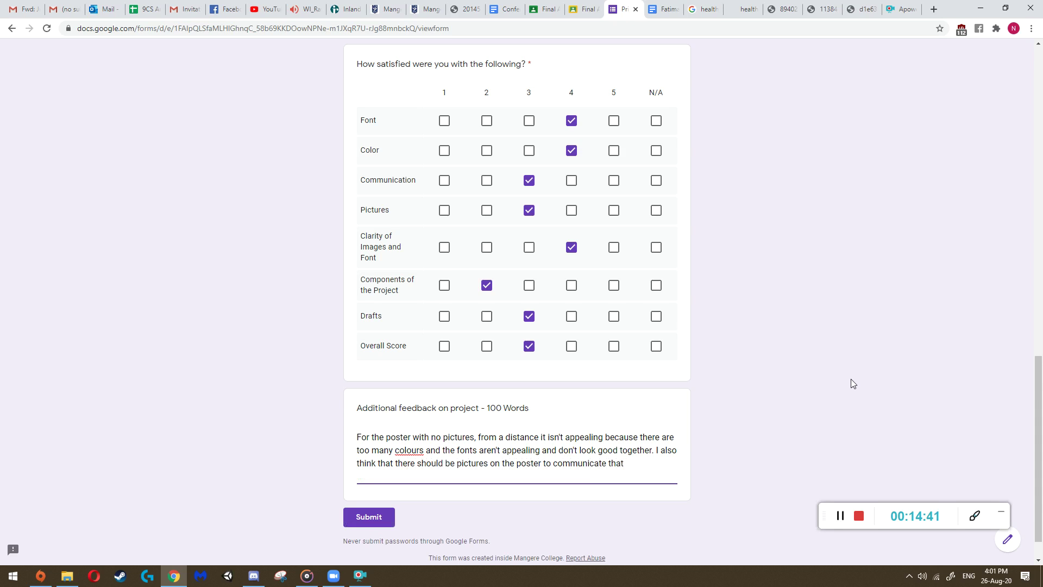
{"action": "key", "text": "BackSpace"}
{"action": "key", "text": "BackSpace"}
{"action": "type", "text": "what the poster is about from a"}
{"action": "type", "text": " distance."}
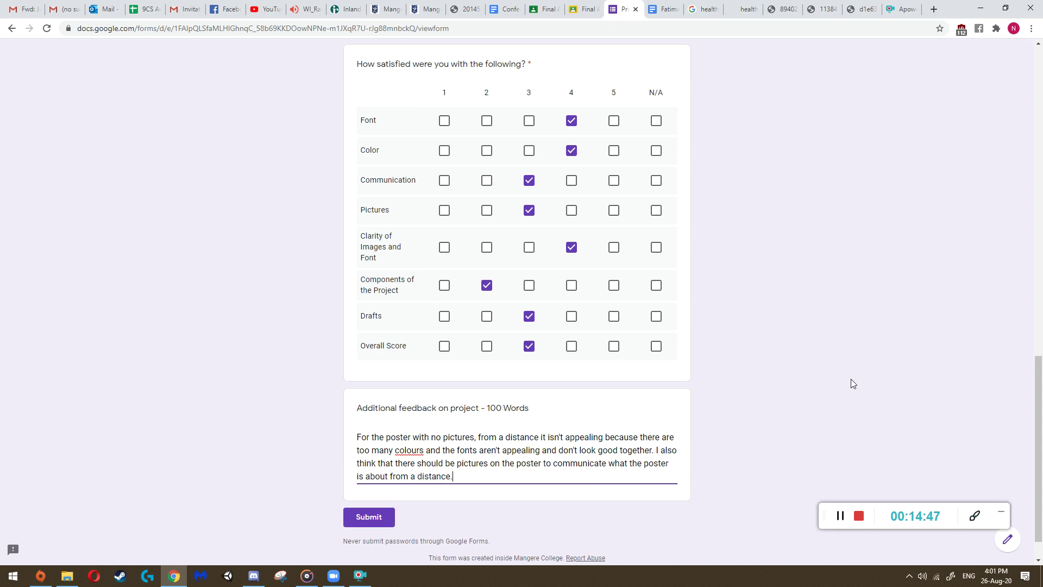
{"action": "scroll", "coordinate": [627, 213], "scroll_direction": "up", "scroll_amount": 16}
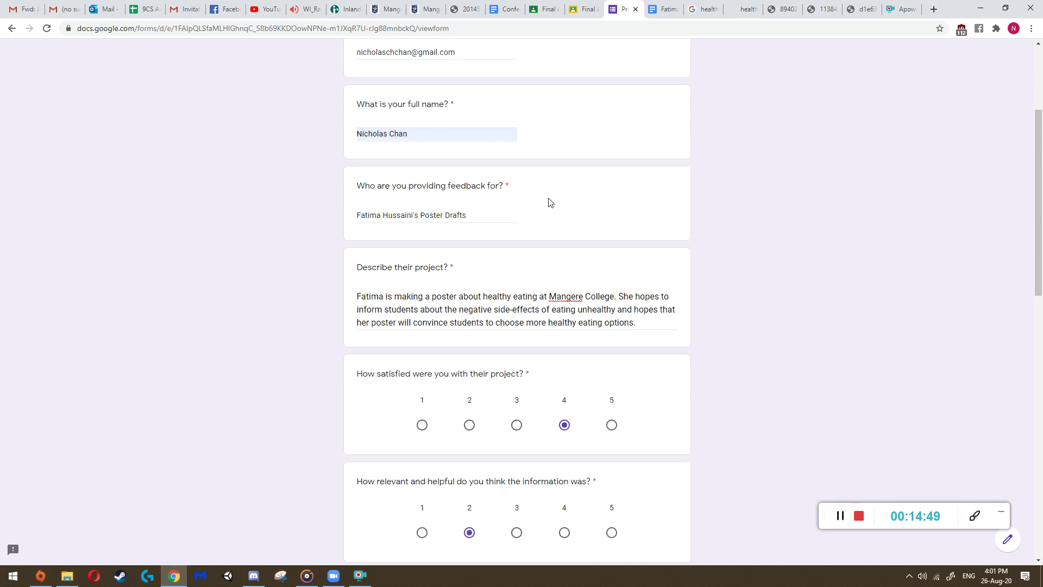
- Review the five food groups, food pyramid and healthy diet poster images, then return to the form
{"action": "scroll", "coordinate": [481, 247], "scroll_direction": "down", "scroll_amount": 6}
{"action": "scroll", "coordinate": [486, 403], "scroll_direction": "down", "scroll_amount": 11}
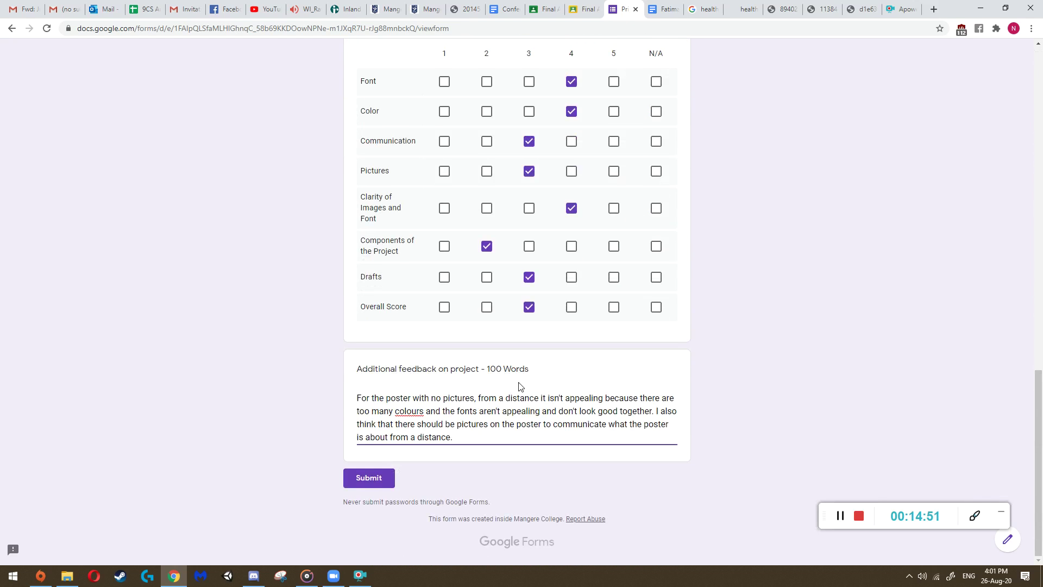
{"action": "scroll", "coordinate": [509, 380], "scroll_direction": "up", "scroll_amount": 11}
{"action": "scroll", "coordinate": [534, 252], "scroll_direction": "up", "scroll_amount": 7}
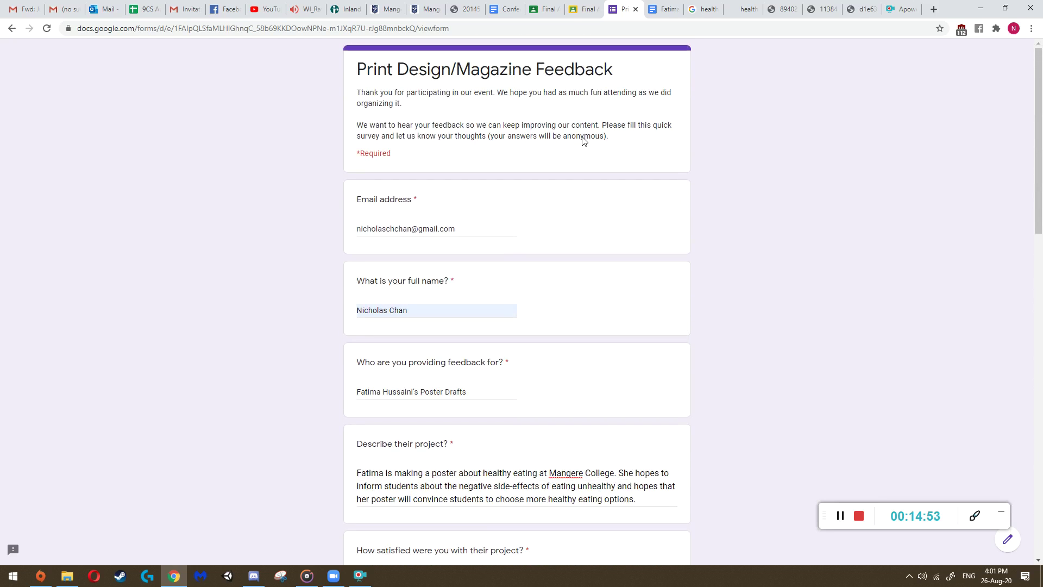
{"action": "left_click", "coordinate": [869, 8]}
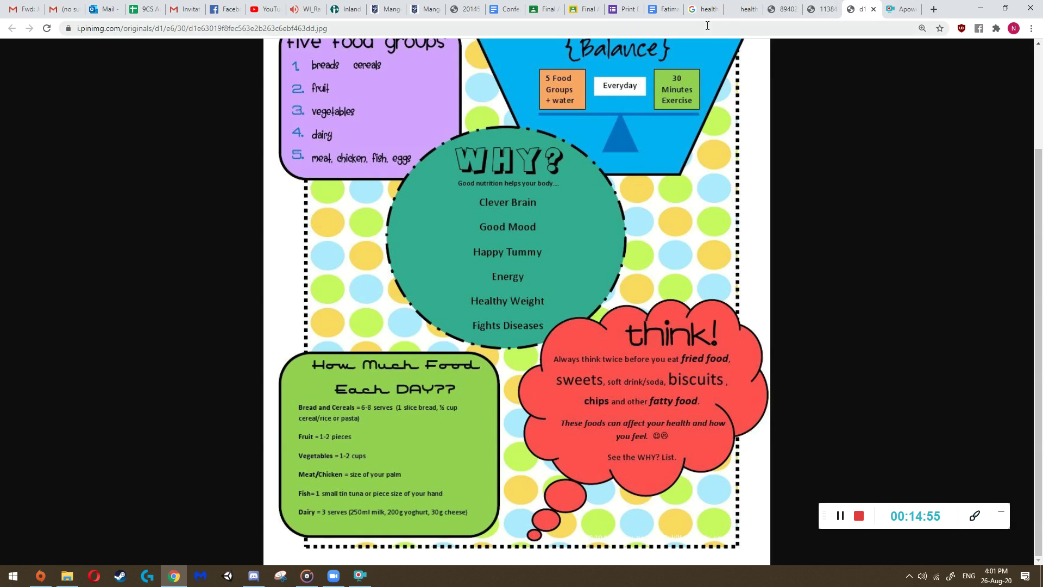
{"action": "left_click", "coordinate": [814, 9]}
{"action": "left_click", "coordinate": [783, 9]}
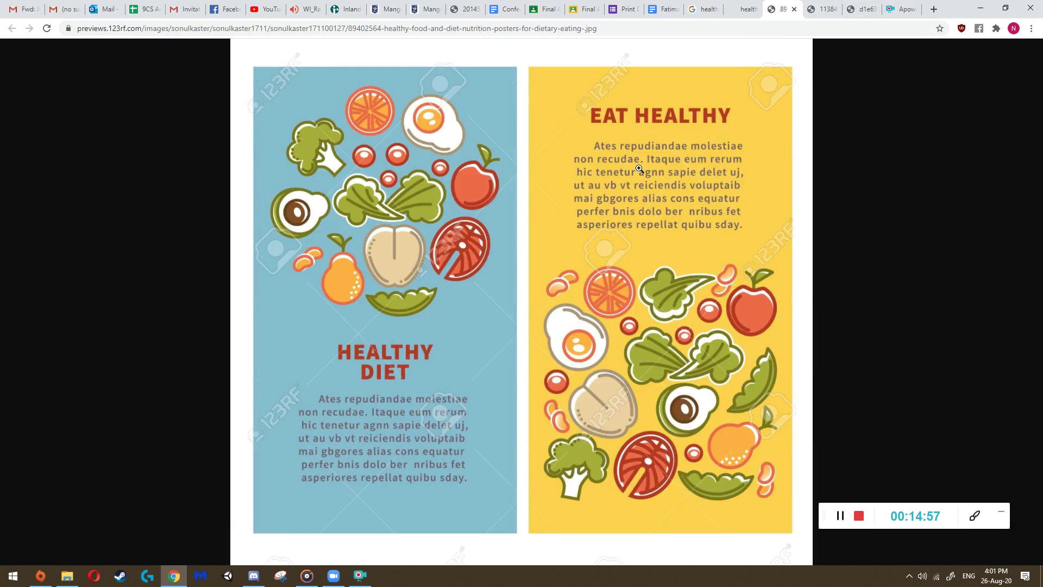
{"action": "left_click", "coordinate": [626, 7]}
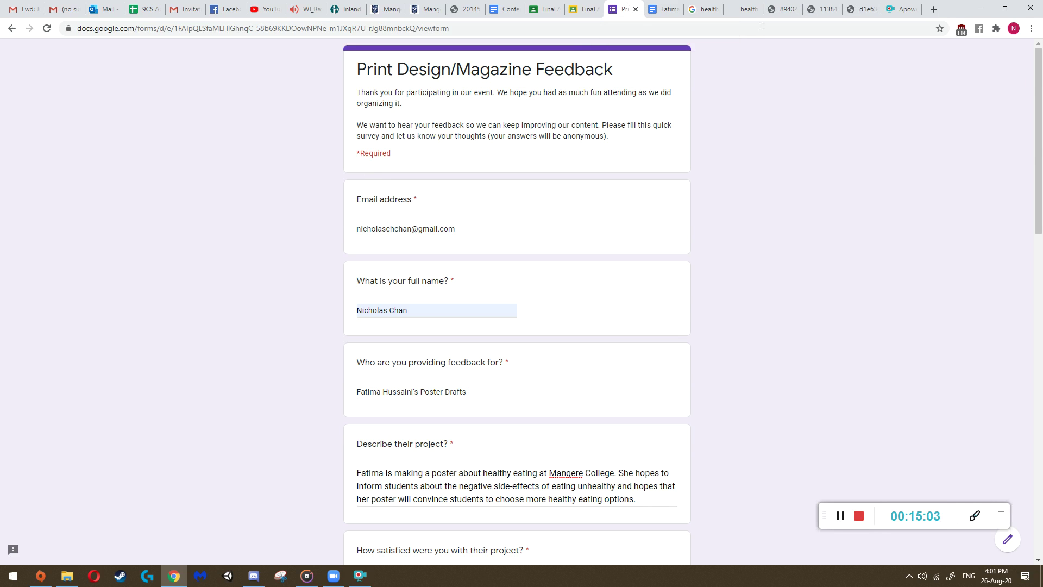
- Recheck the healthy diet, food pyramid, iStock and five food groups posters against the feedback form
{"action": "left_click", "coordinate": [782, 9]}
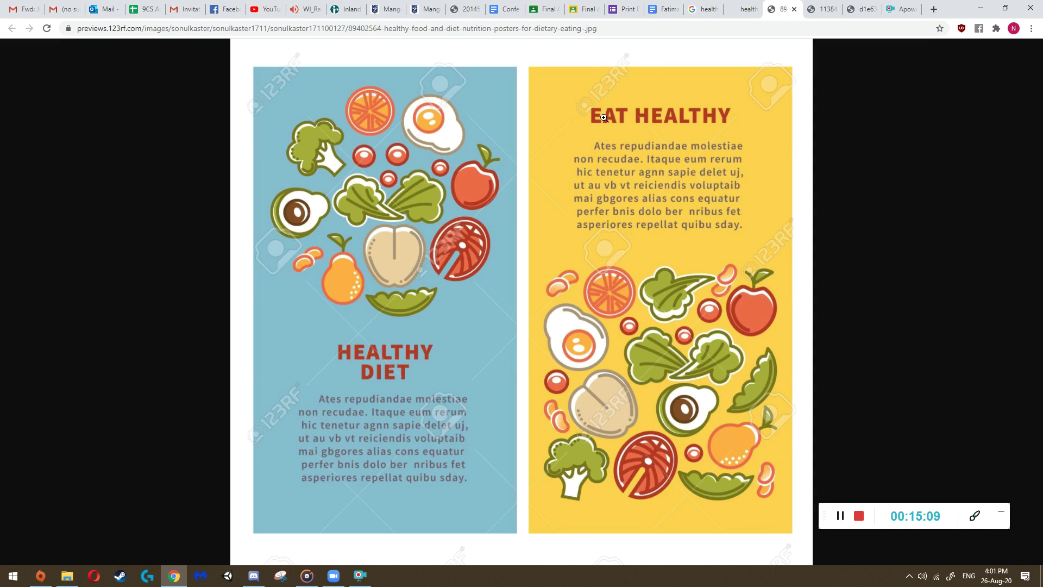
{"action": "left_click", "coordinate": [823, 9]}
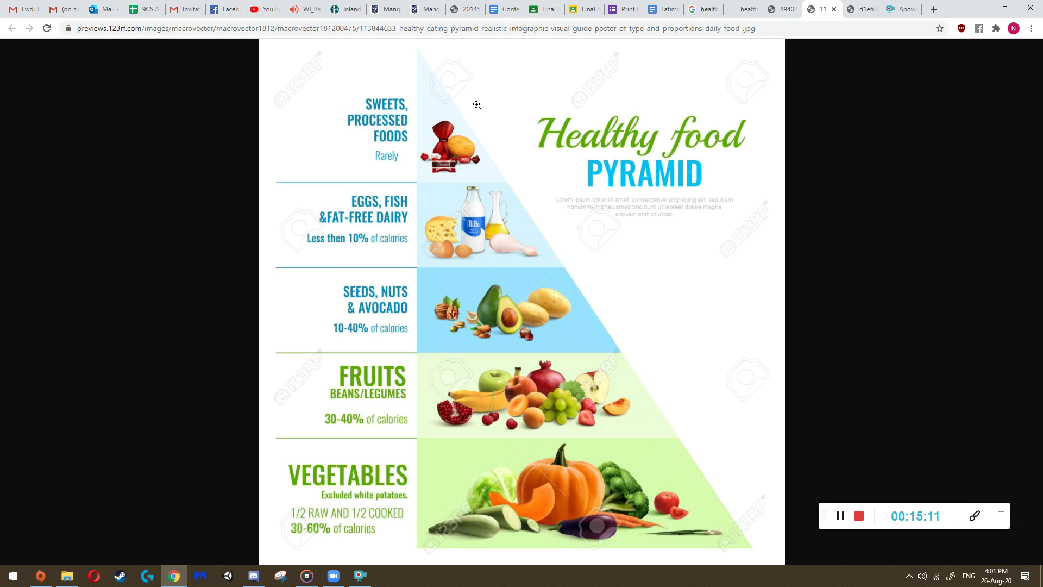
{"action": "left_click", "coordinate": [784, 9]}
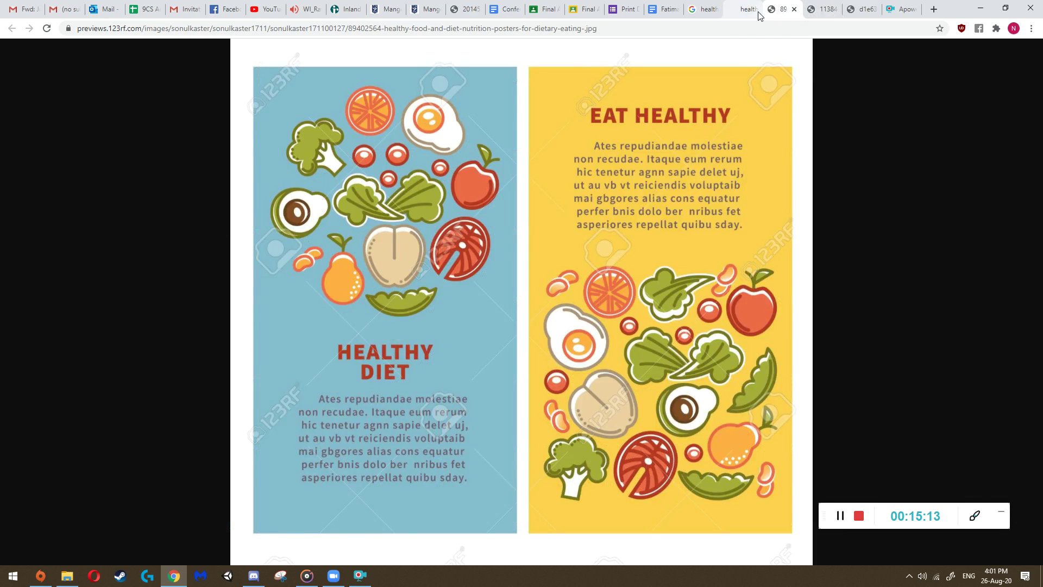
{"action": "left_click", "coordinate": [756, 10]}
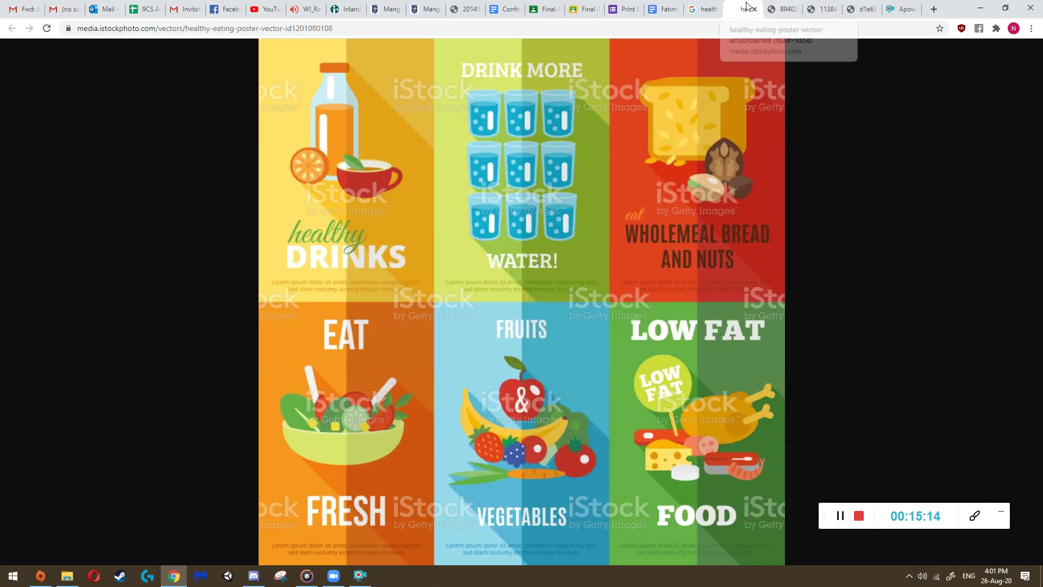
{"action": "left_click", "coordinate": [784, 9]}
{"action": "left_click", "coordinate": [821, 9]}
{"action": "left_click", "coordinate": [858, 10]}
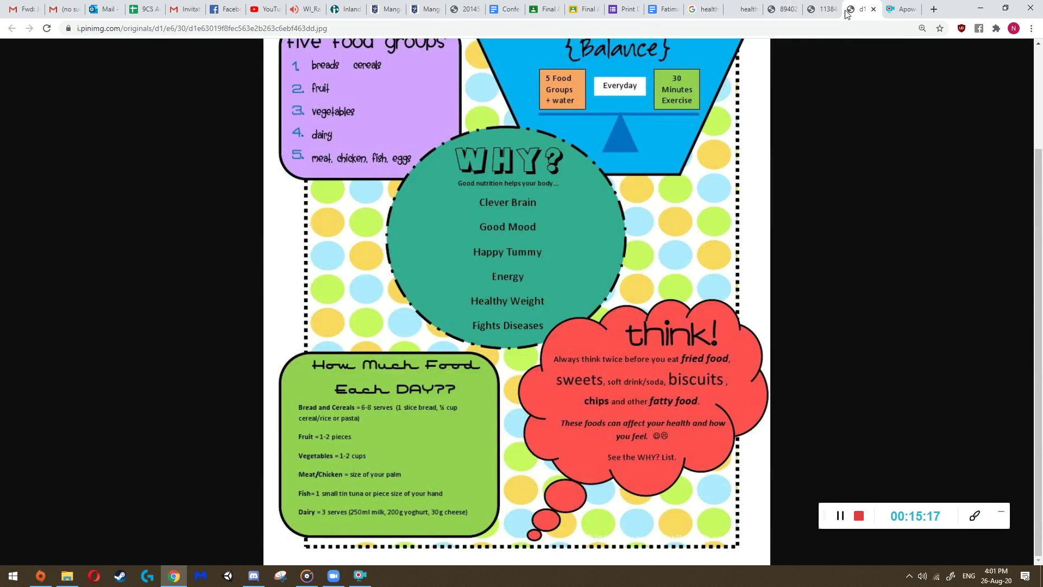
{"action": "left_click", "coordinate": [625, 9]}
- Look over the poster images once more, then bring up the student's project proposal document
{"action": "scroll", "coordinate": [478, 353], "scroll_direction": "down", "scroll_amount": 4}
{"action": "scroll", "coordinate": [474, 414], "scroll_direction": "down", "scroll_amount": 5}
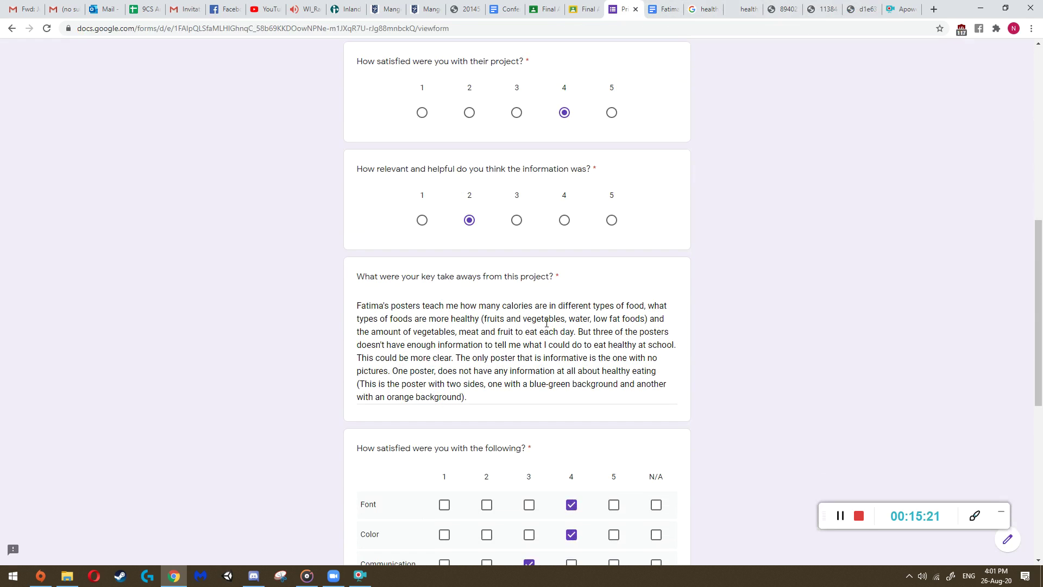
{"action": "left_click", "coordinate": [737, 5]}
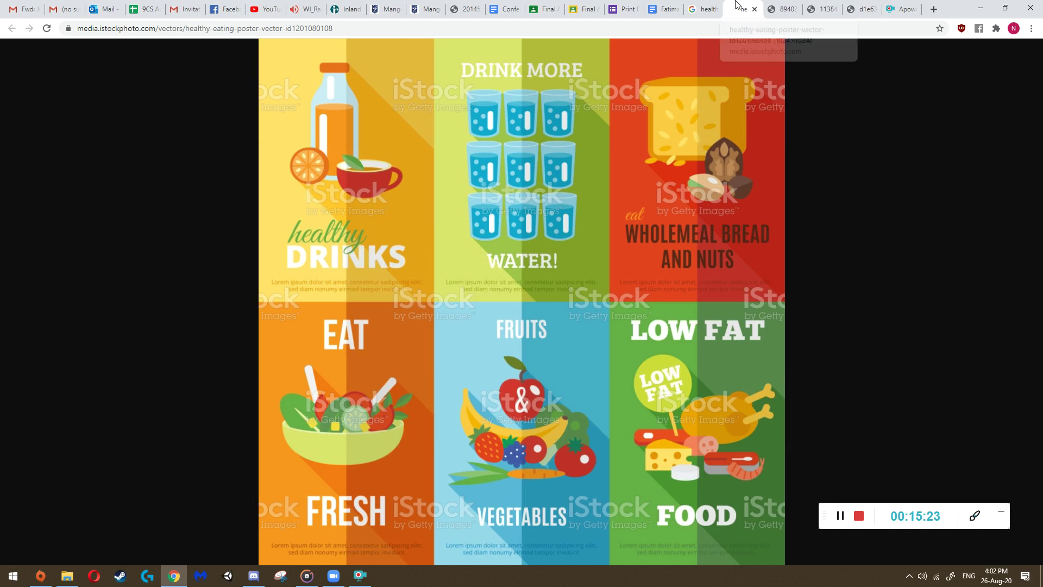
{"action": "left_click", "coordinate": [782, 9]}
{"action": "left_click", "coordinate": [823, 9]}
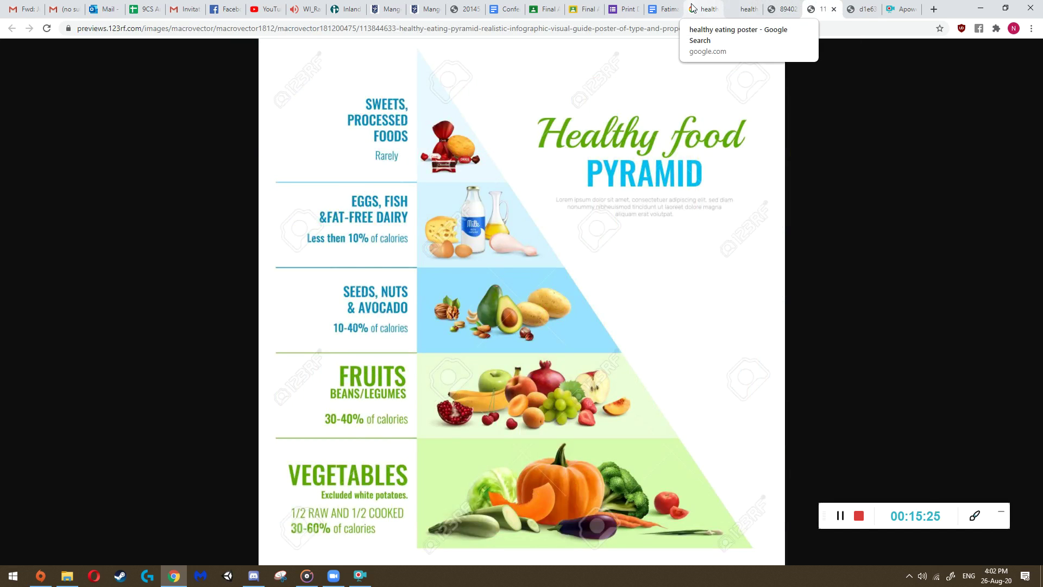
{"action": "left_click", "coordinate": [743, 8]}
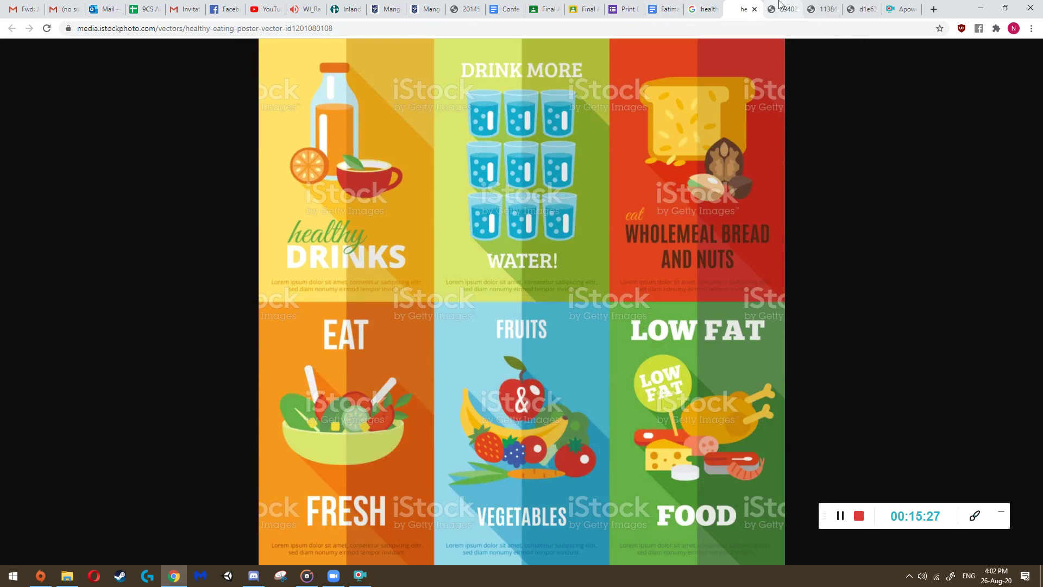
{"action": "left_click", "coordinate": [782, 8]}
{"action": "left_click", "coordinate": [858, 9]}
{"action": "left_click", "coordinate": [659, 9]}
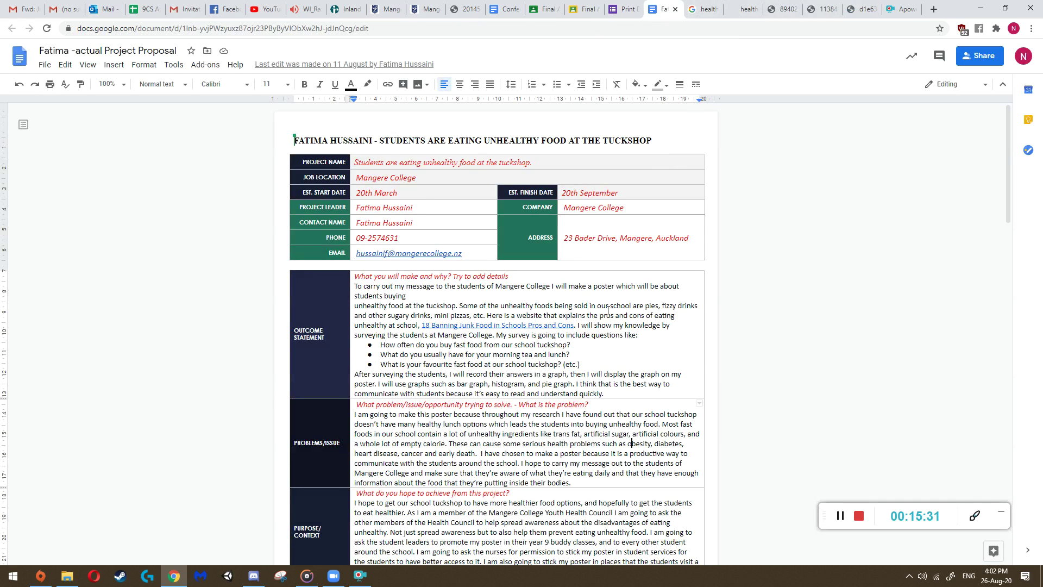
- Glance at the Conference Script document, the proposal and the poster images, ending on the Print Design feedback form
{"action": "left_click", "coordinate": [625, 8]}
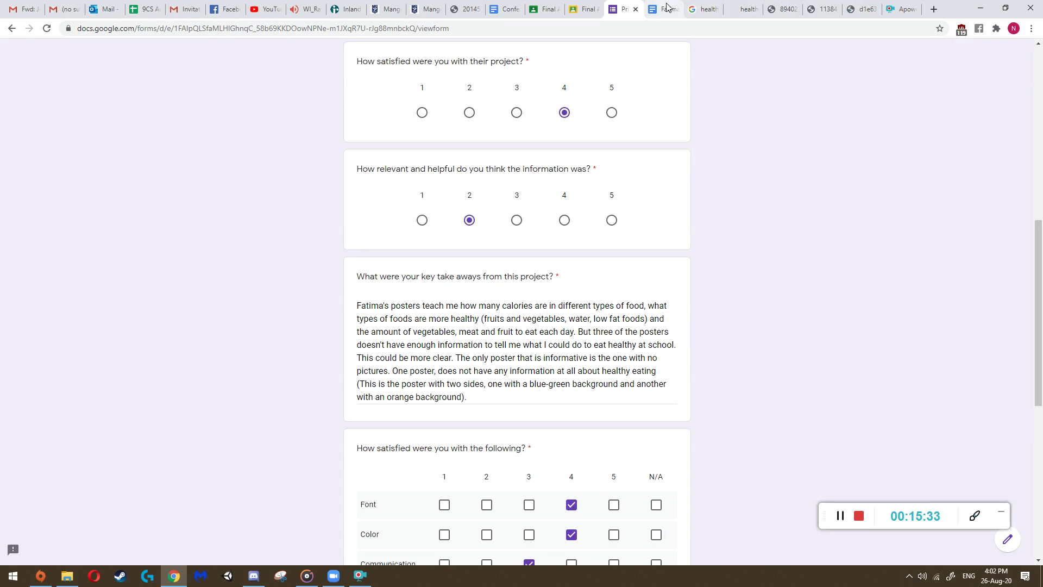
{"action": "left_click", "coordinate": [511, 10]}
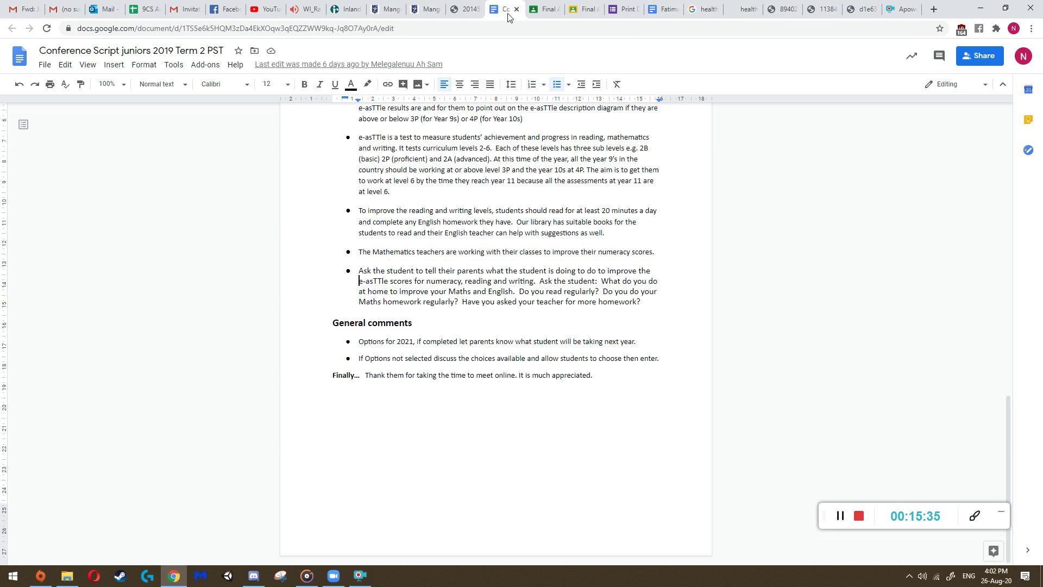
{"action": "left_click", "coordinate": [629, 7]}
{"action": "left_click", "coordinate": [662, 9]}
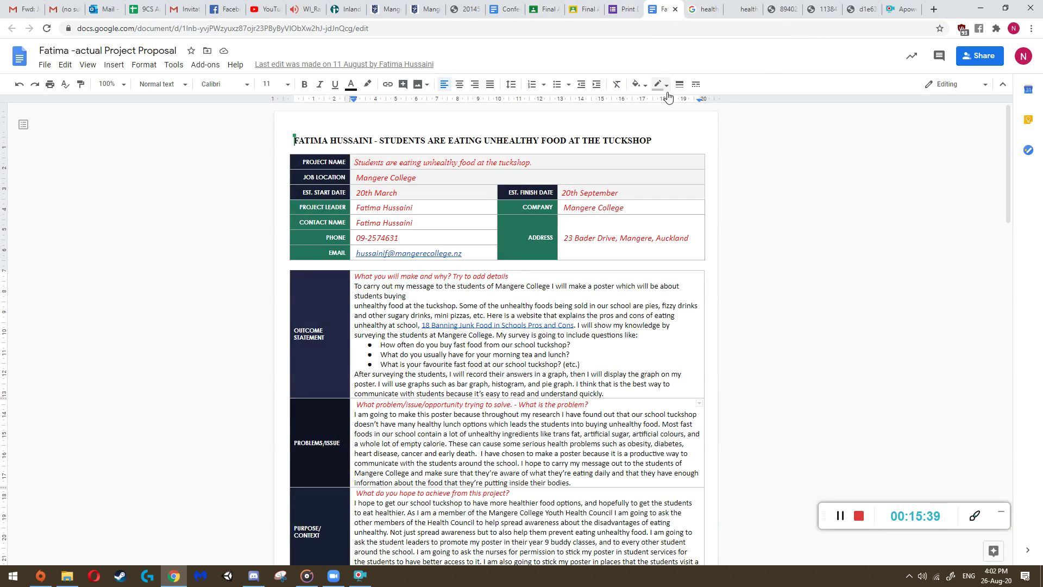
{"action": "left_click", "coordinate": [749, 7]}
{"action": "key", "text": "ctrl+Tab"}
{"action": "key", "text": "ctrl+Tab"}
{"action": "key", "text": "ctrl+Tab"}
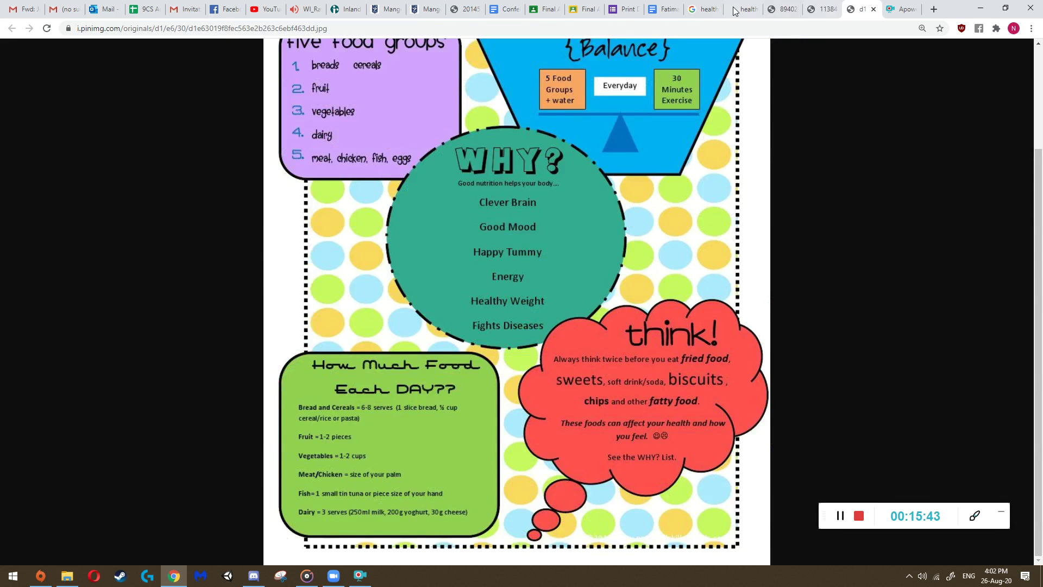
{"action": "left_click", "coordinate": [671, 8]}
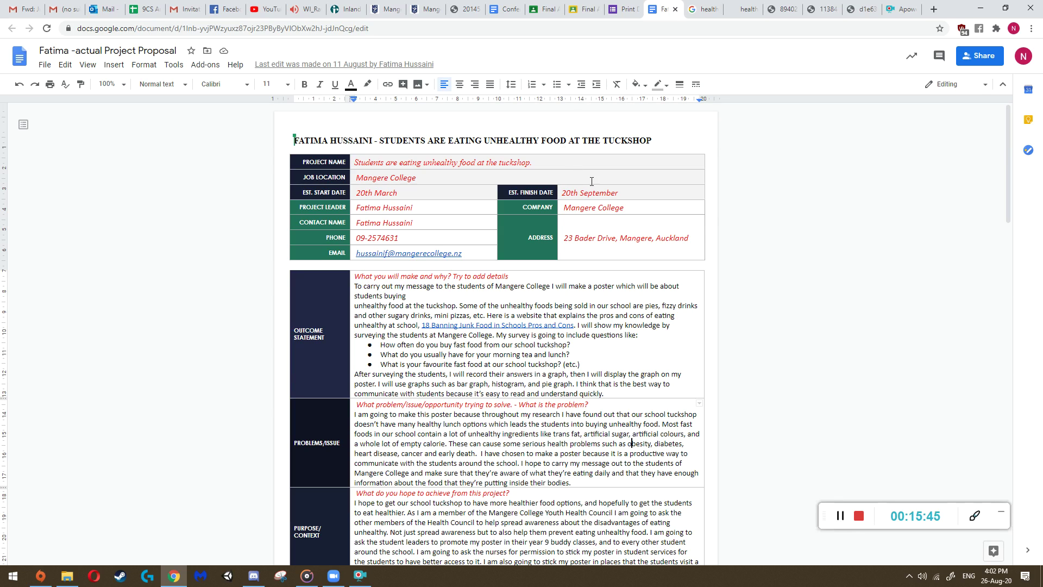
{"action": "left_click", "coordinate": [628, 9]}
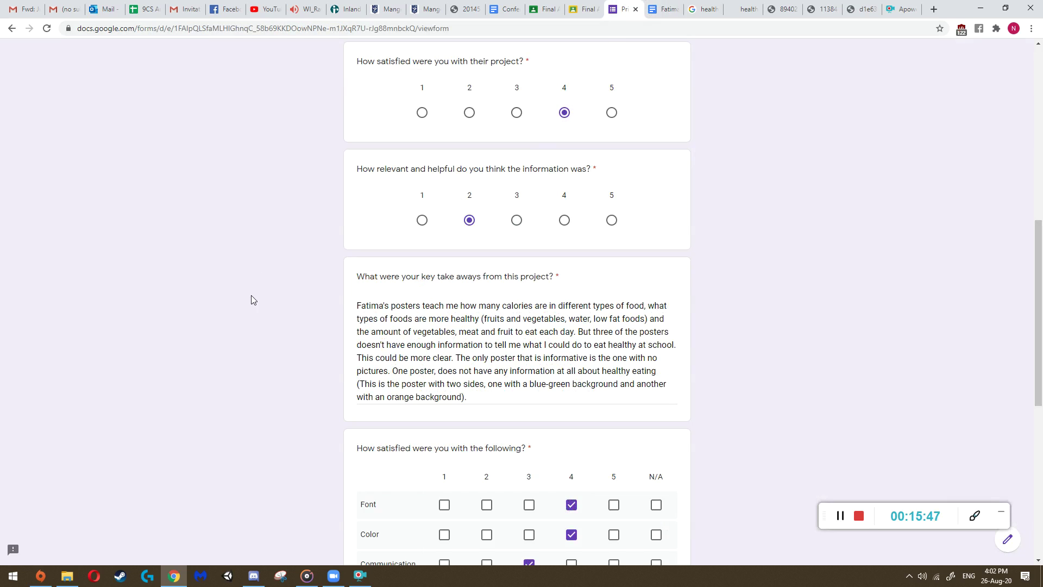
{"action": "scroll", "coordinate": [330, 374], "scroll_direction": "down", "scroll_amount": 8}
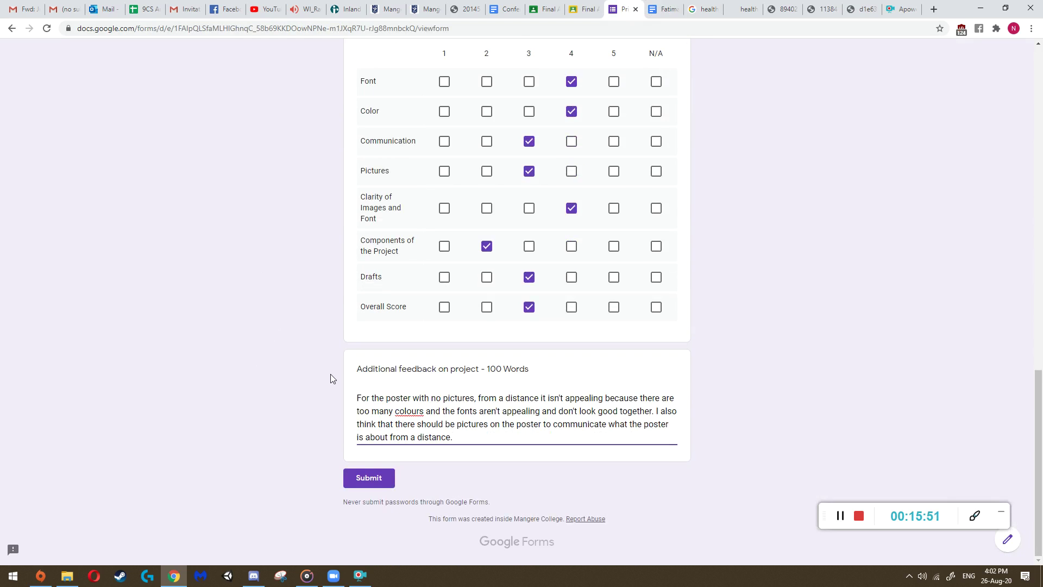
{"action": "scroll", "coordinate": [330, 374], "scroll_direction": "up", "scroll_amount": 15}
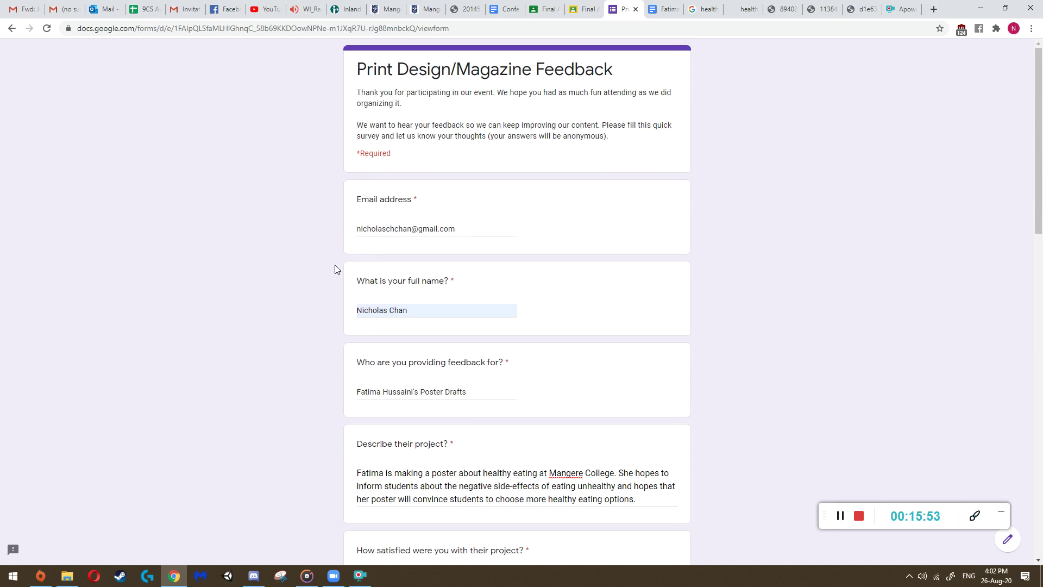
{"action": "scroll", "coordinate": [334, 265], "scroll_direction": "down", "scroll_amount": 15}
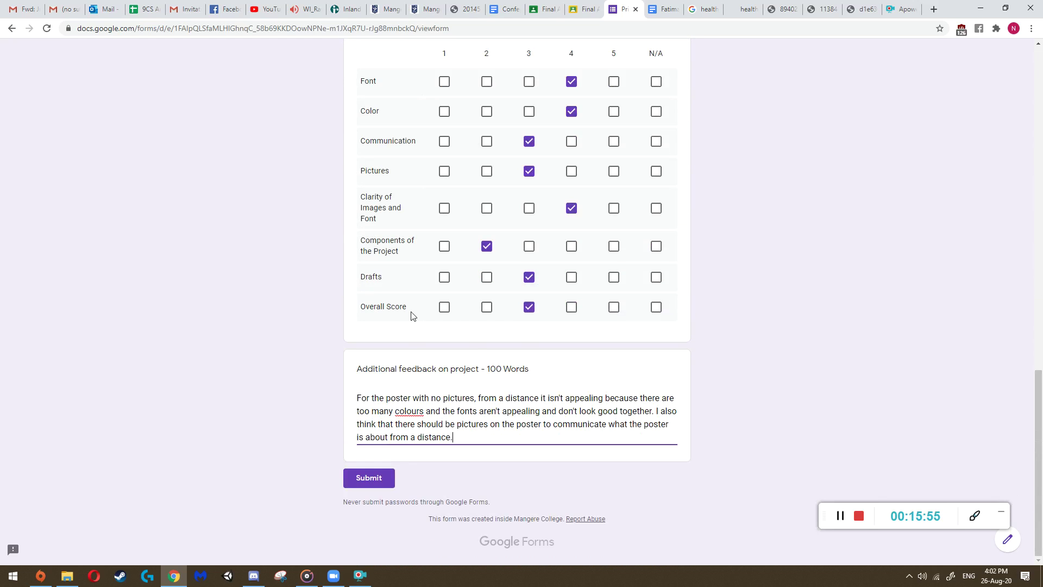
{"action": "scroll", "coordinate": [256, 360], "scroll_direction": "up", "scroll_amount": 15}
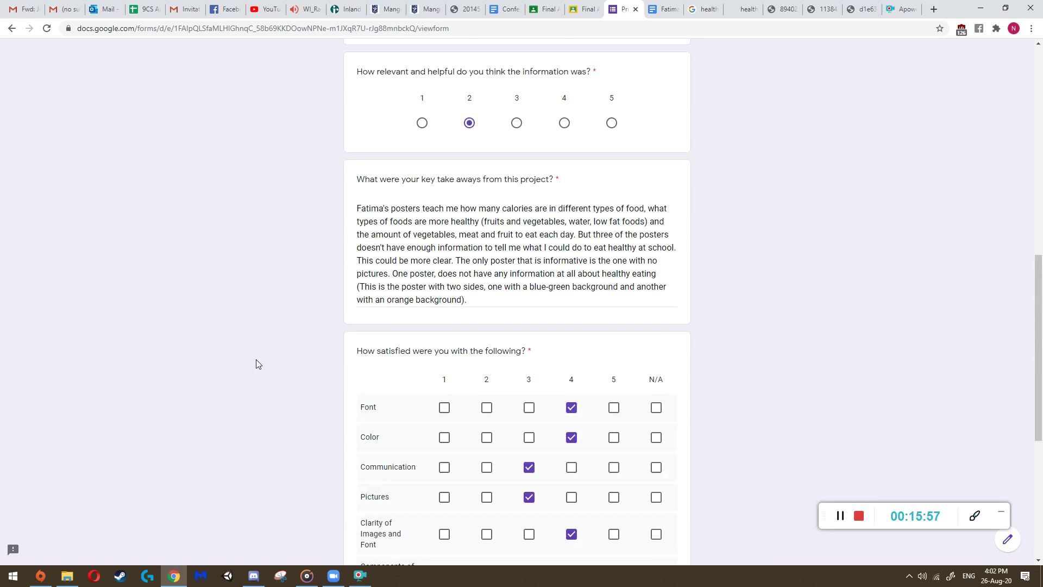